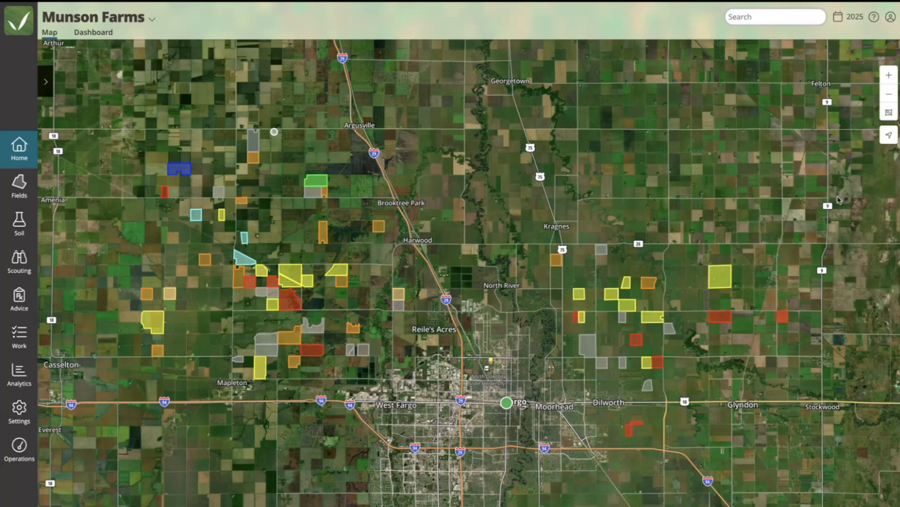
Look through the Products and Mixes lists in the Advice section, ending on the product list
click(131, 18)
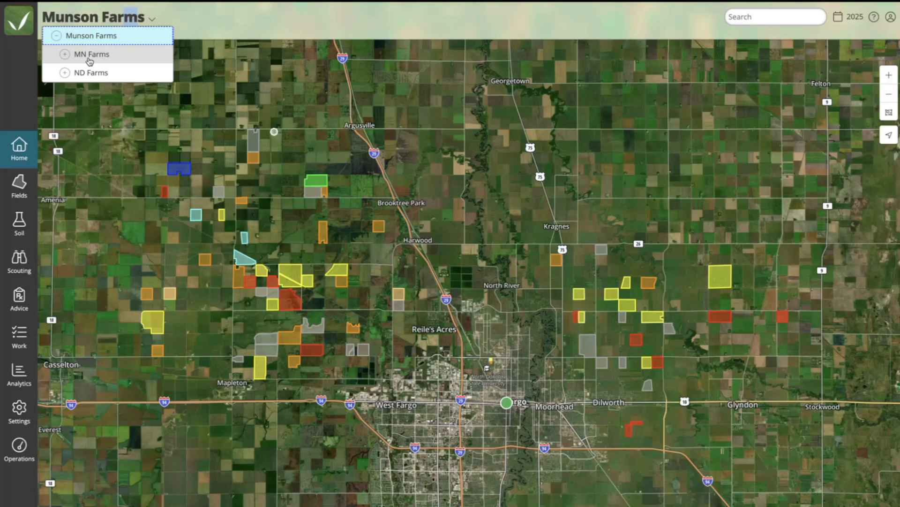
click(17, 304)
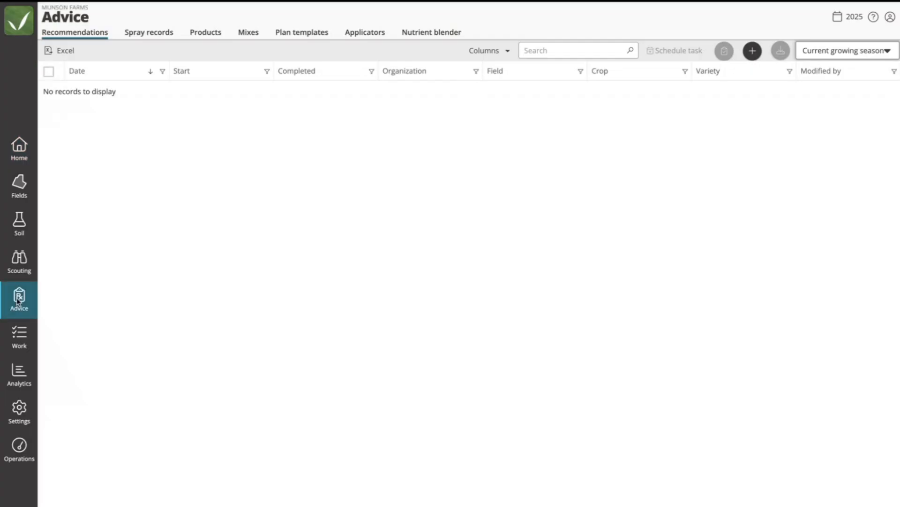
click(207, 34)
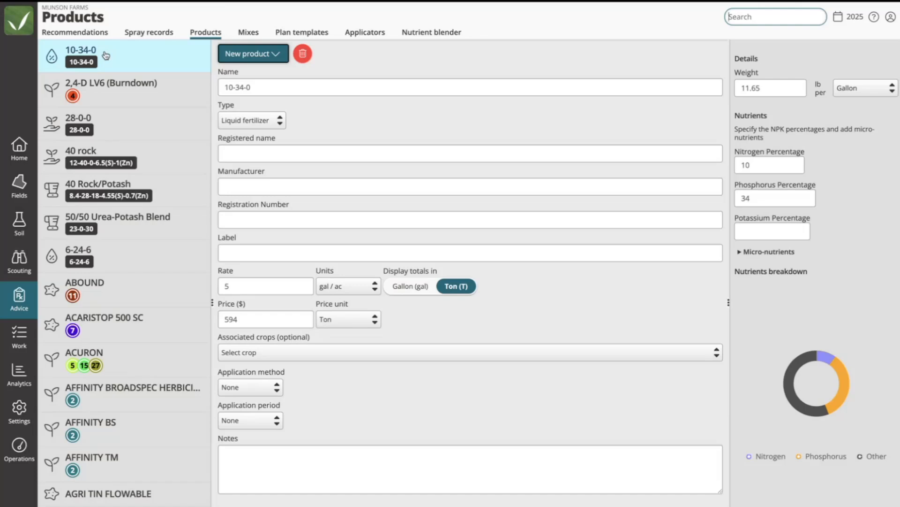
click(246, 34)
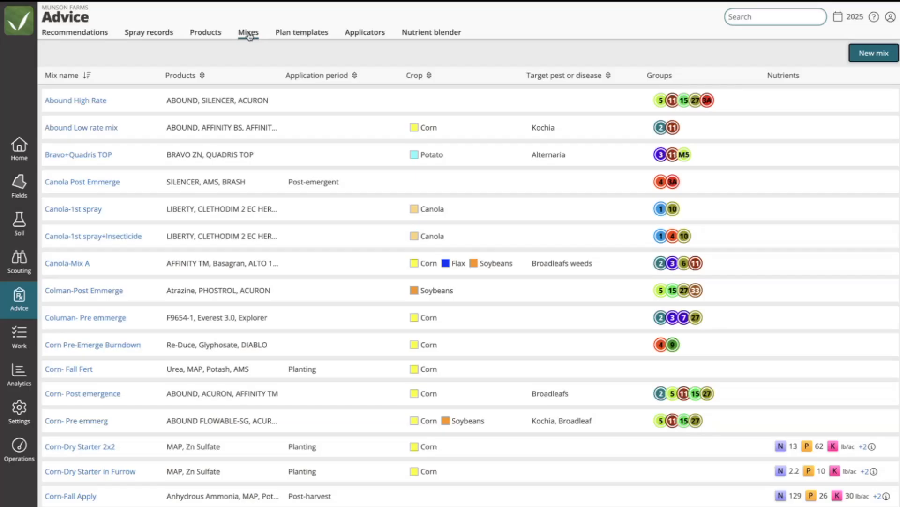
click(205, 33)
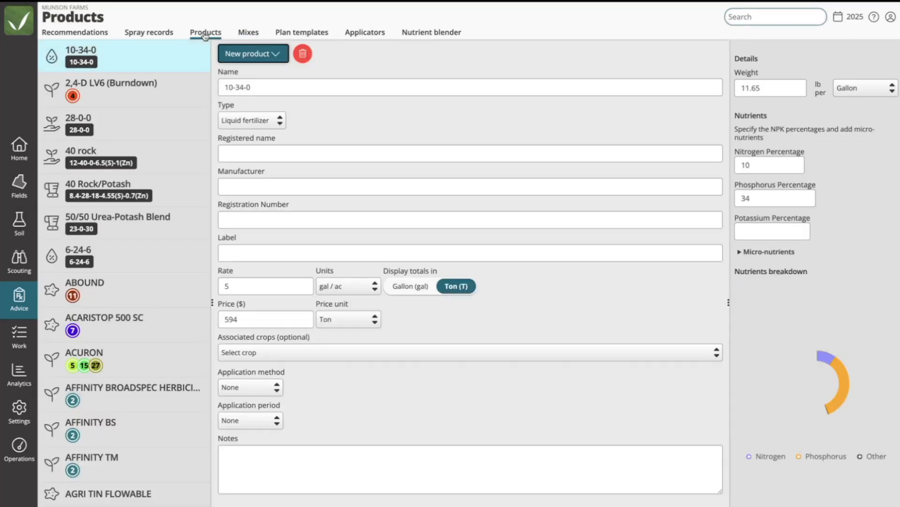
Create a new product named "Urea (webinar)" with the type Dry fertilizer
click(276, 56)
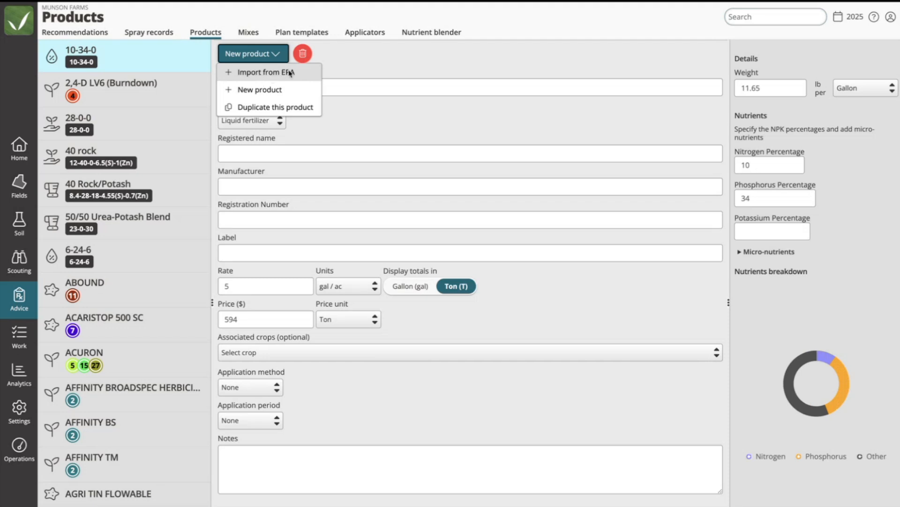
click(248, 94)
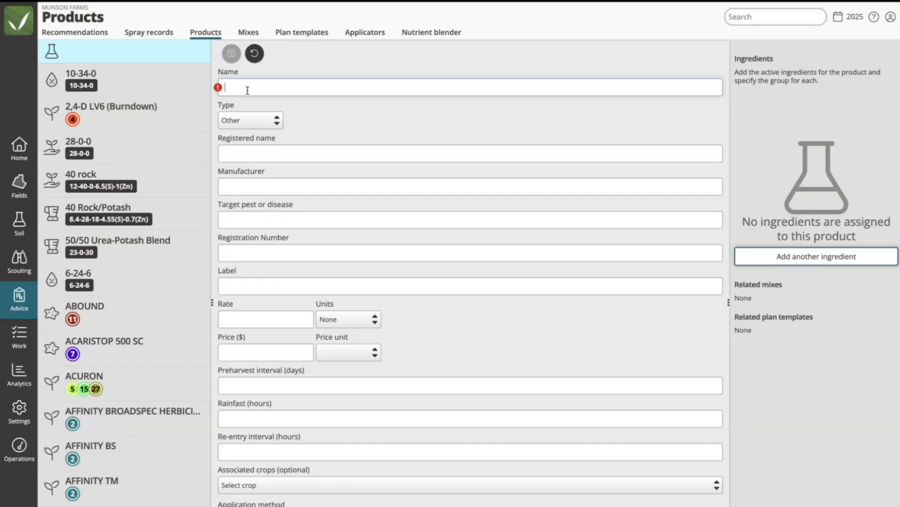
text(Urea)
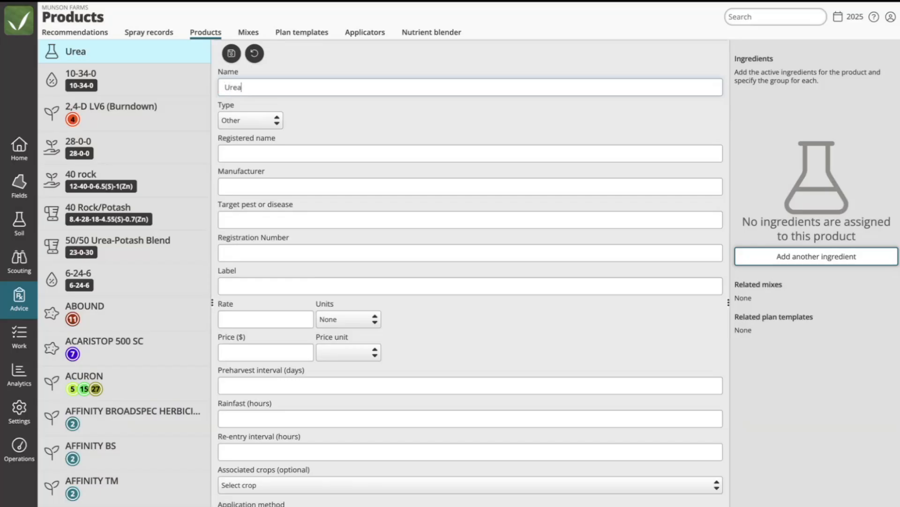
text( (webinar))
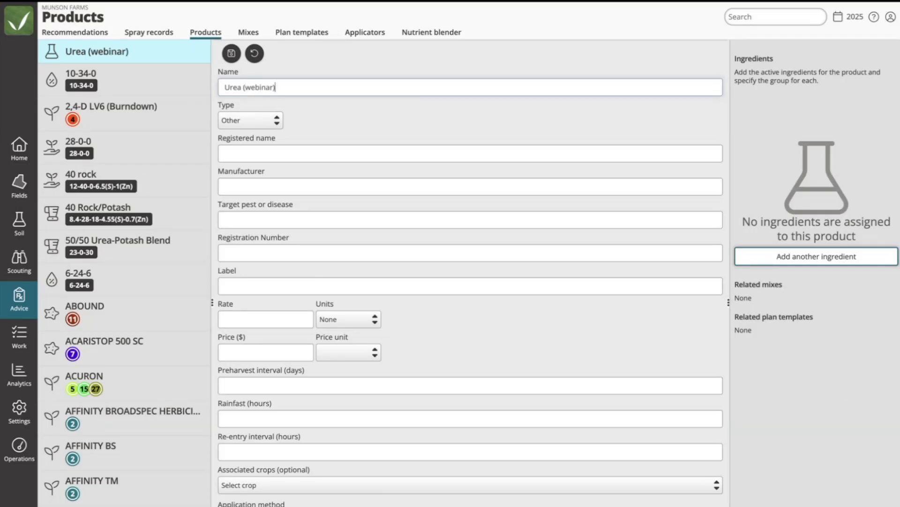
click(257, 117)
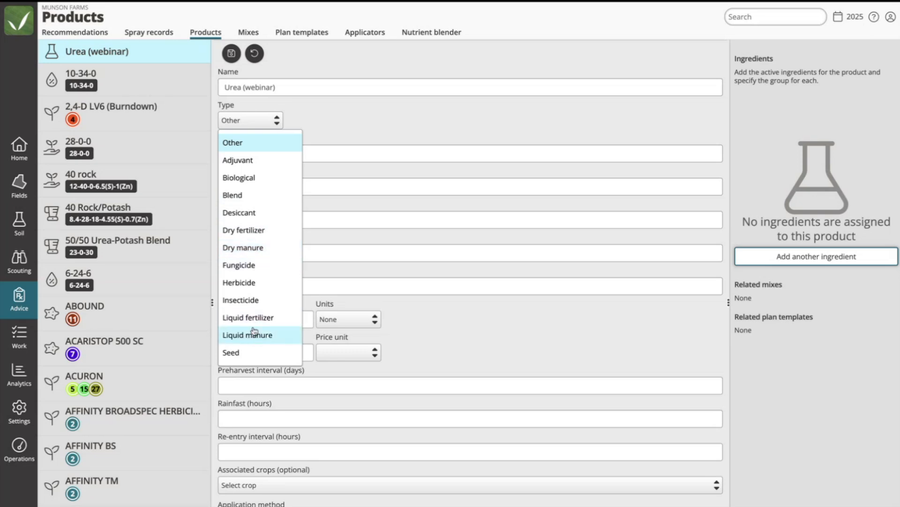
click(250, 231)
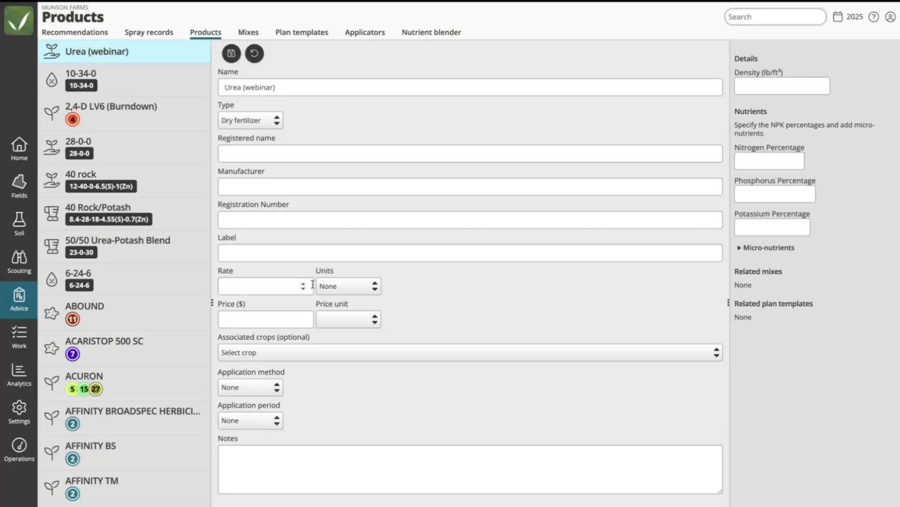
Set the urea product's rate to 100 lbs/ac and its price to $500 per ton
click(272, 289)
text(100)
click(345, 326)
click(259, 319)
text(500)
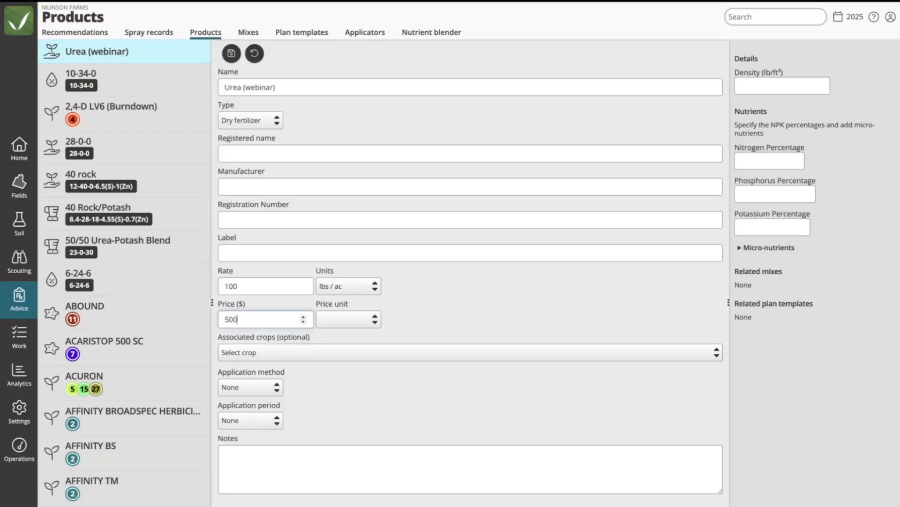
click(352, 317)
click(342, 463)
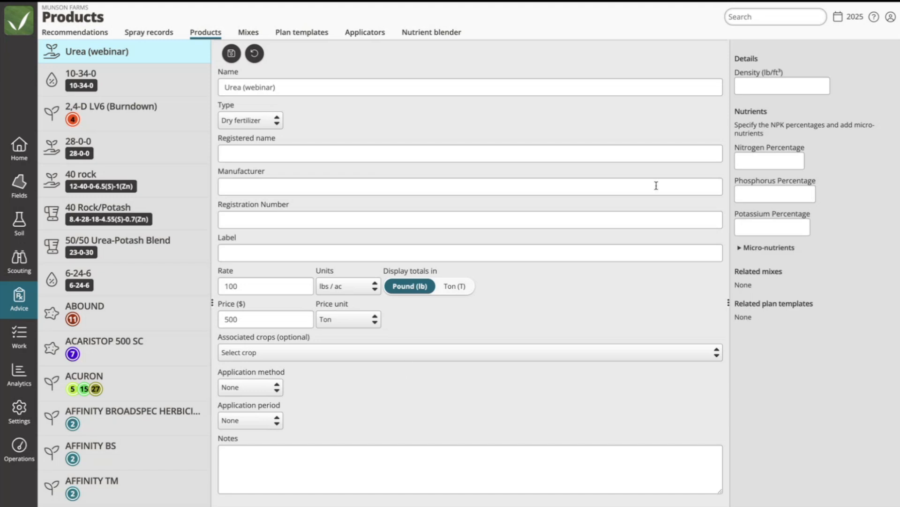
Give the urea product a density of 100 lb/ft³ and 46% nitrogen, 0% phosphorus and 0% potassium, and save it
click(769, 86)
text(100)
click(743, 248)
click(763, 157)
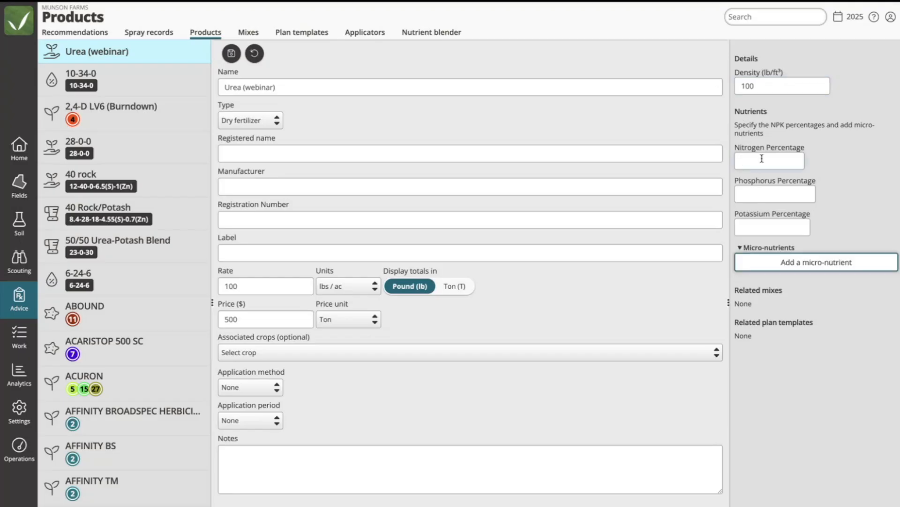
text(436)
key(BackSpace)
key(BackSpace)
text(6)
key(Tab)
text(0)
key(Tab)
text(0)
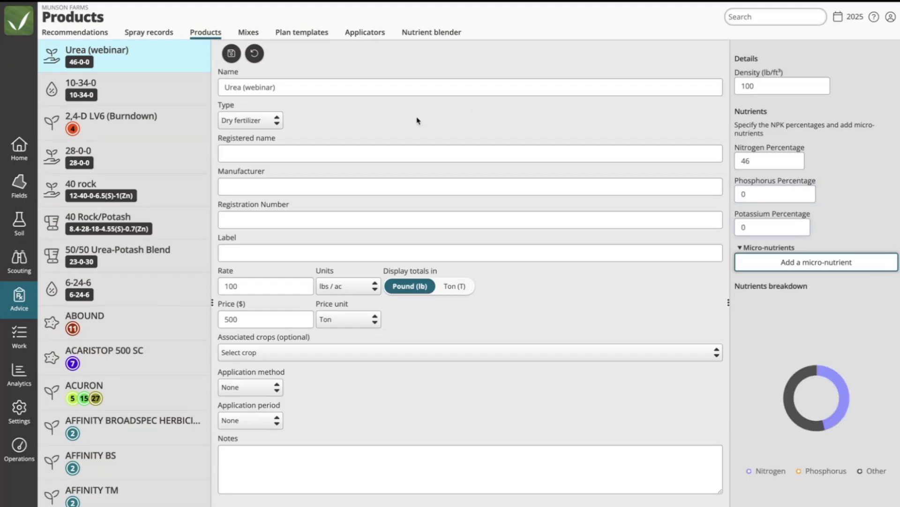
click(231, 54)
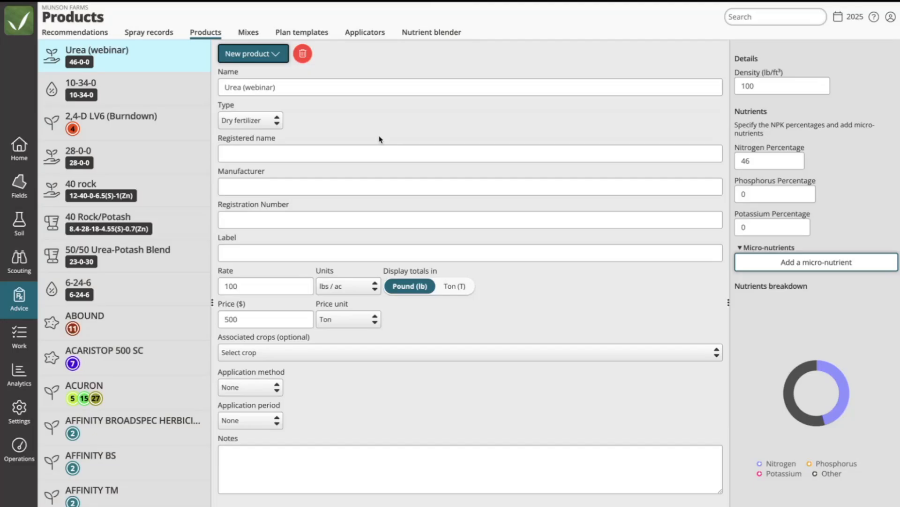
Start another new product named "UAN 28" with the type Liquid fertilizer
click(253, 54)
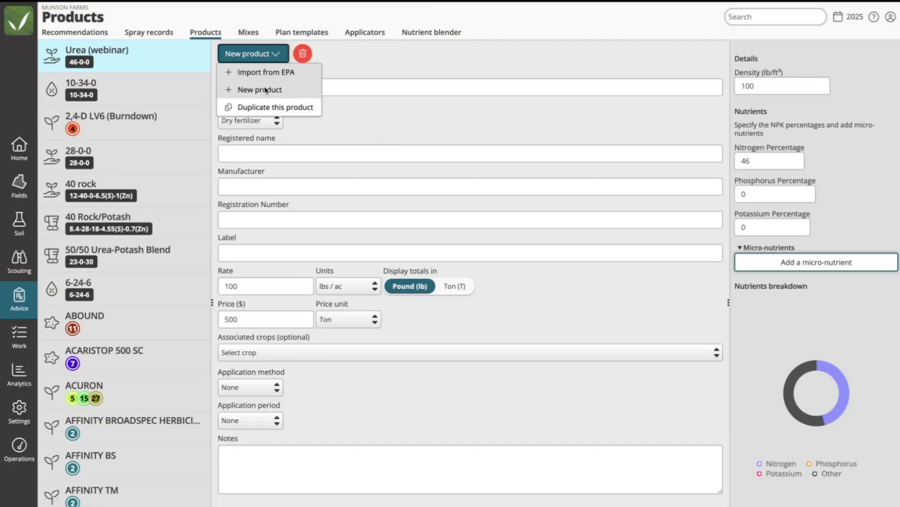
click(255, 88)
text(UAN 28)
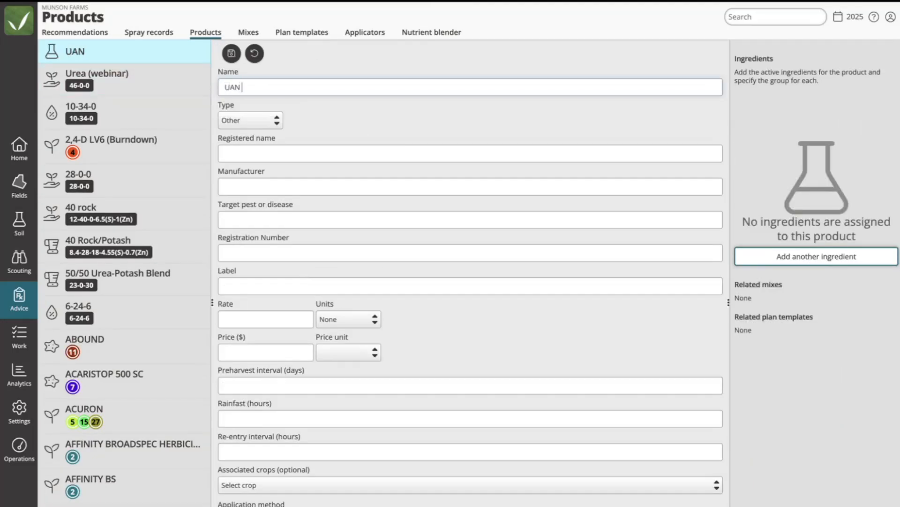
click(258, 120)
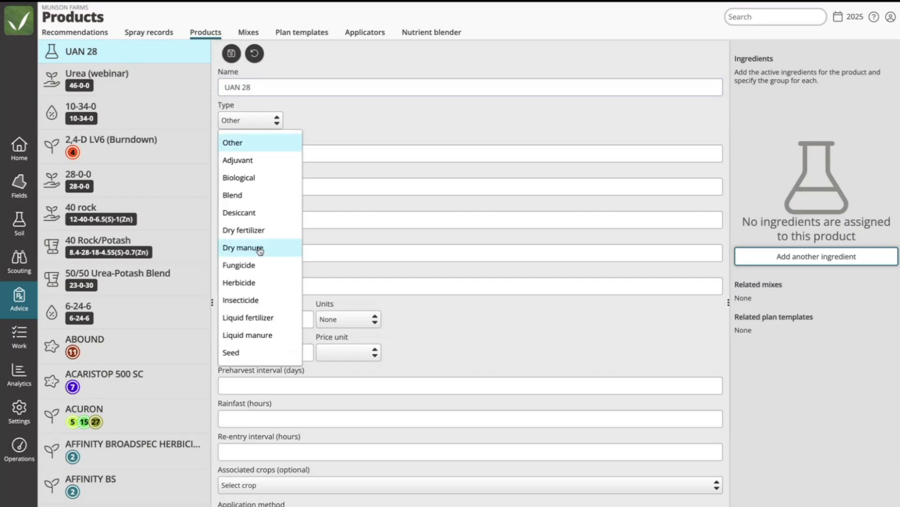
click(248, 317)
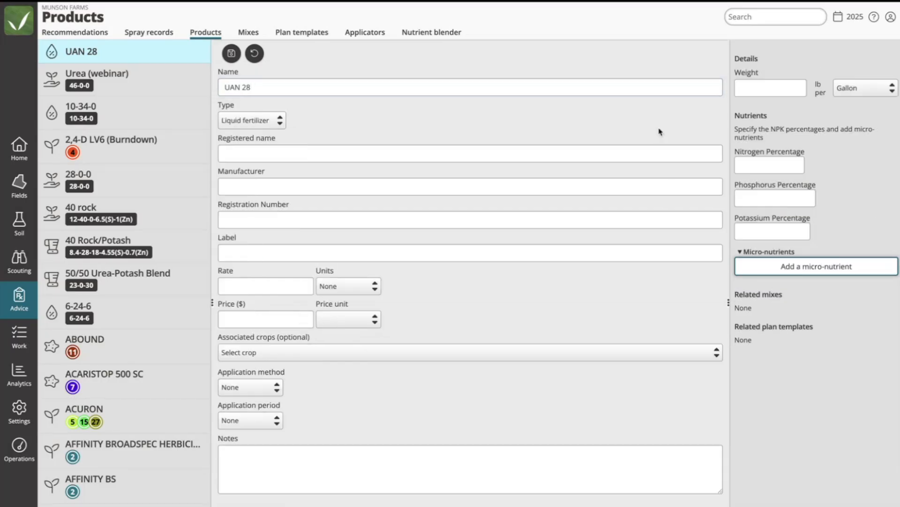
Set UAN 28's weight to 11 lb per gallon and its nutrients to 28% nitrogen, 0% phosphorus and 0% potassium
click(751, 88)
text(11)
click(759, 164)
text(28)
click(765, 199)
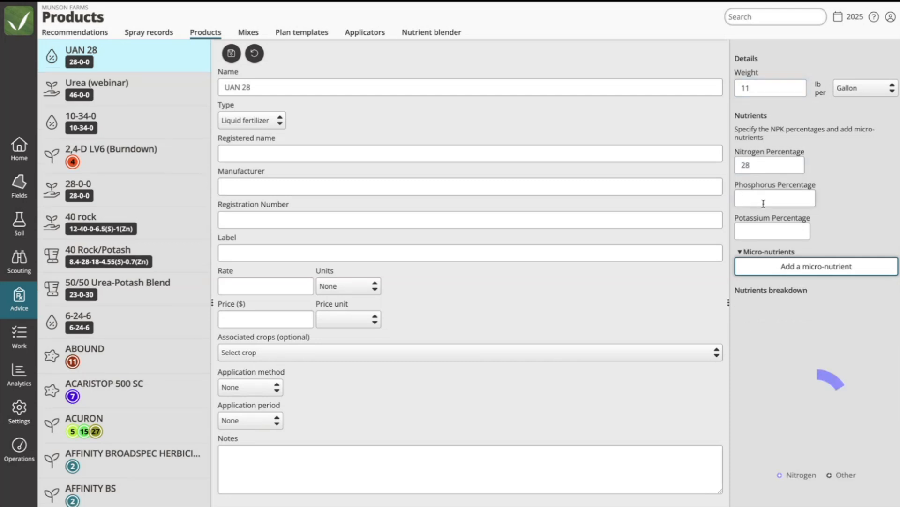
text(0)
click(763, 230)
text(0)
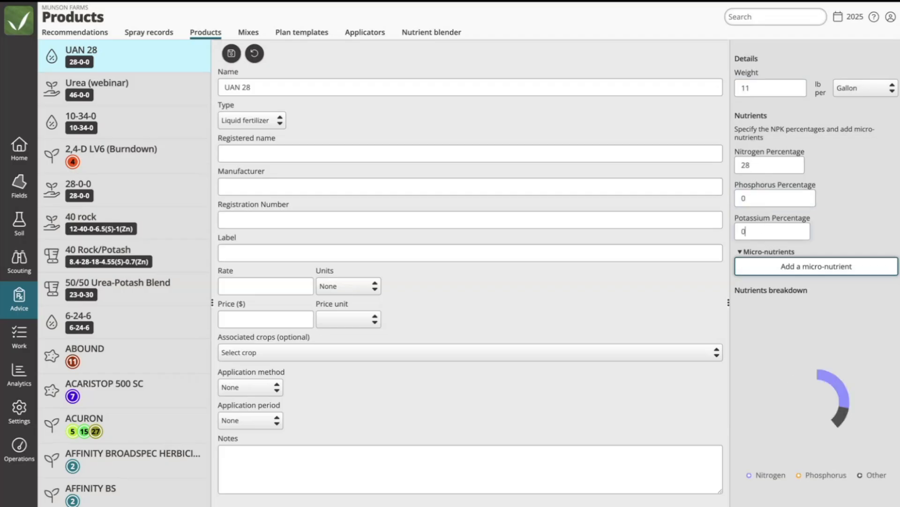
Try out a Sulphur micro-nutrient entry of 15% on UAN 28 and discard it
click(745, 252)
click(745, 253)
click(778, 265)
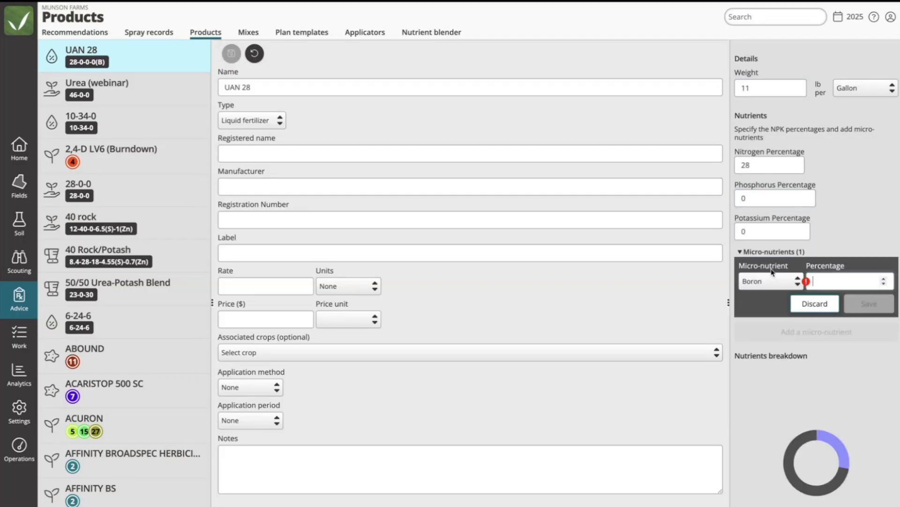
click(771, 281)
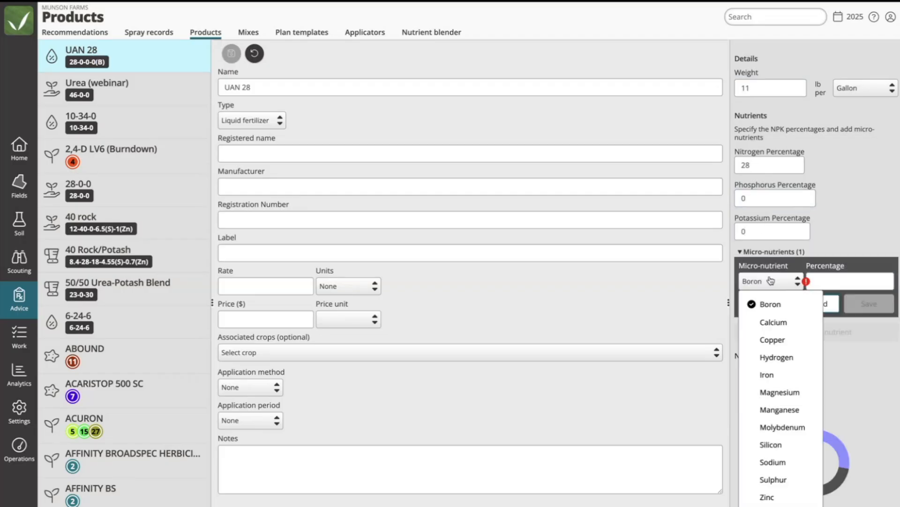
click(776, 479)
click(848, 276)
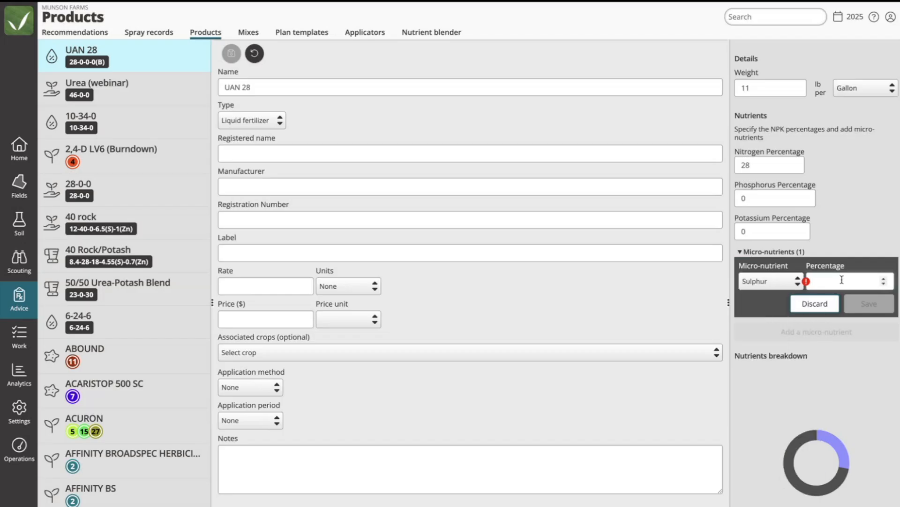
text(15)
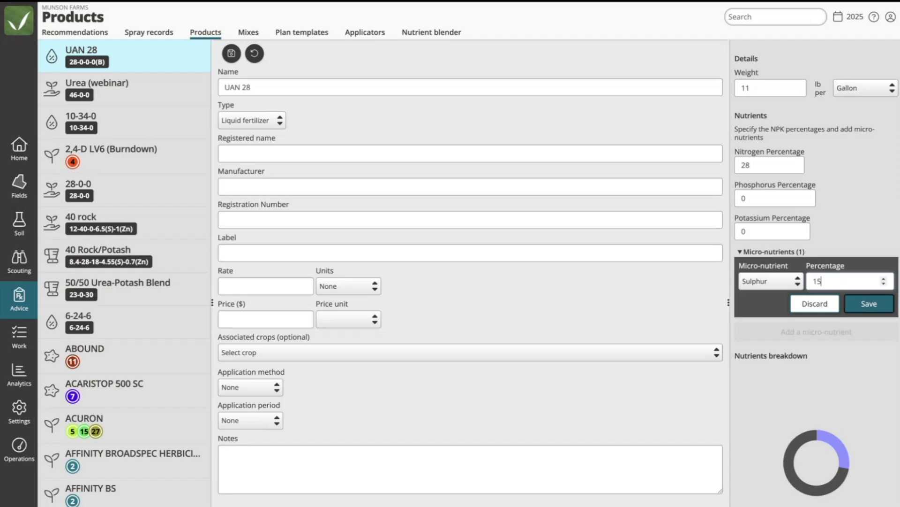
click(815, 306)
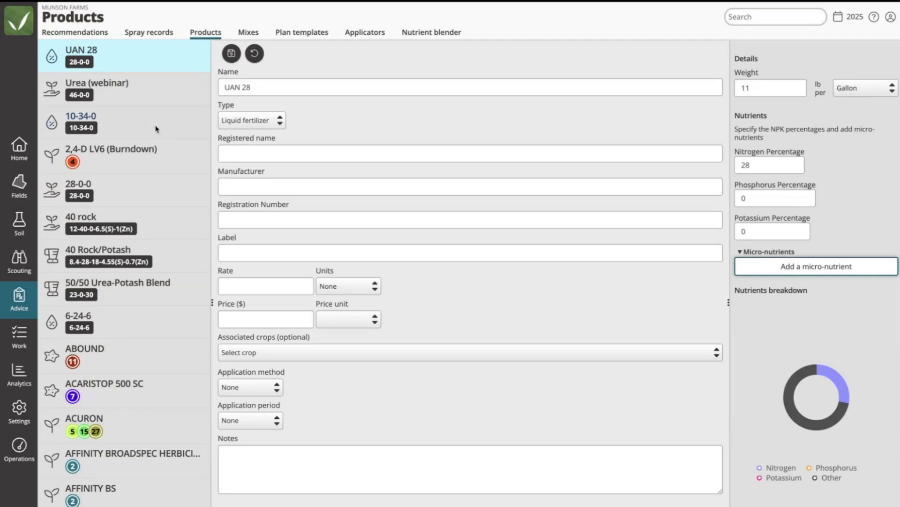
Discard the unsaved UAN 28 product and open the Mixes list without saving product changes
click(255, 53)
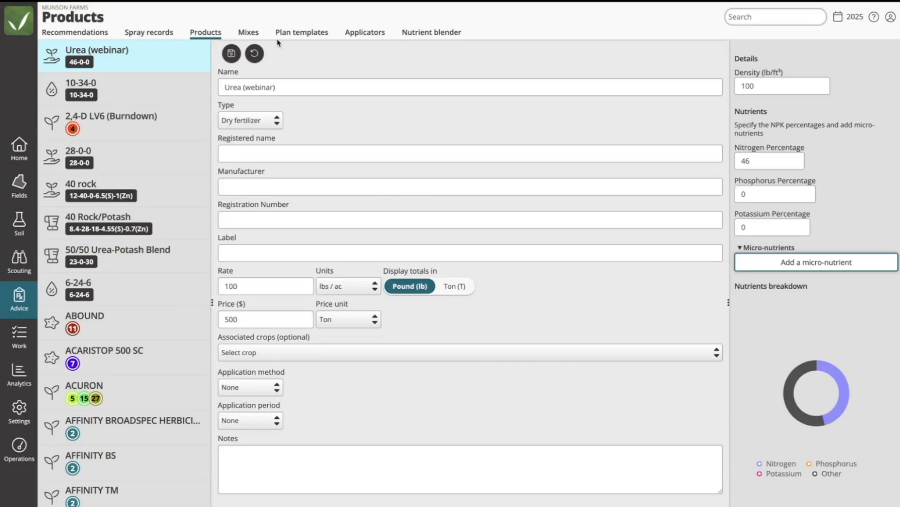
click(249, 33)
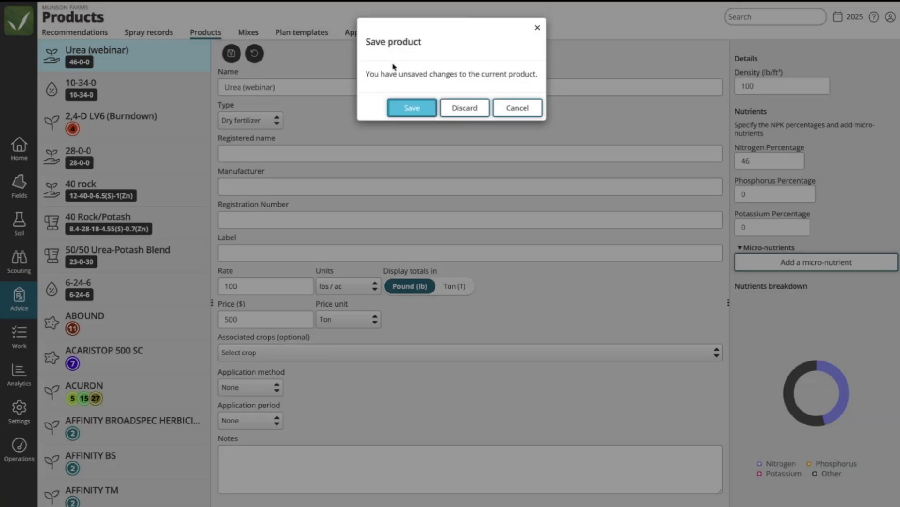
click(463, 108)
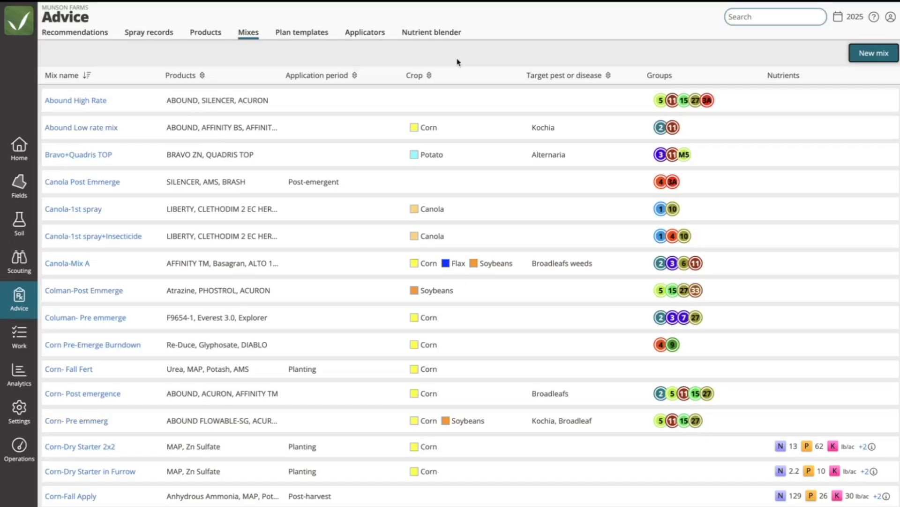
Create a new mix named "Soybean-Fall Fert"
click(860, 58)
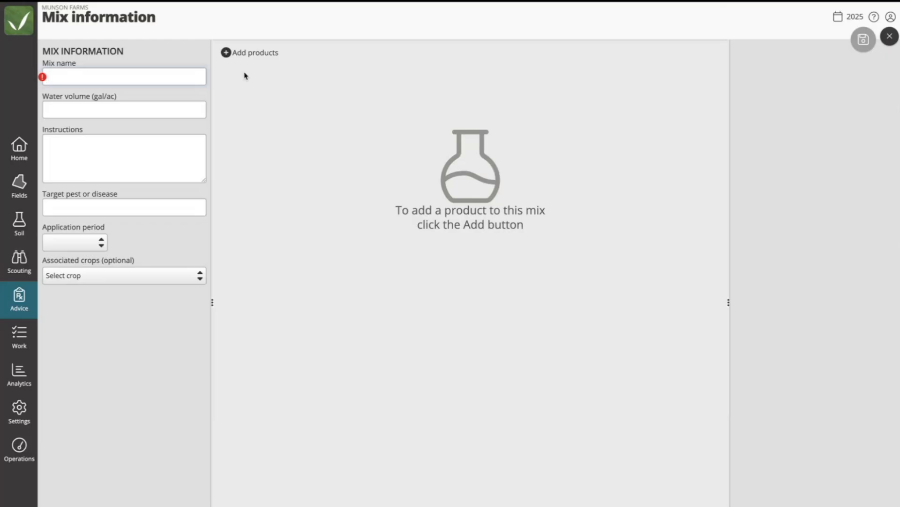
click(66, 77)
text(S)
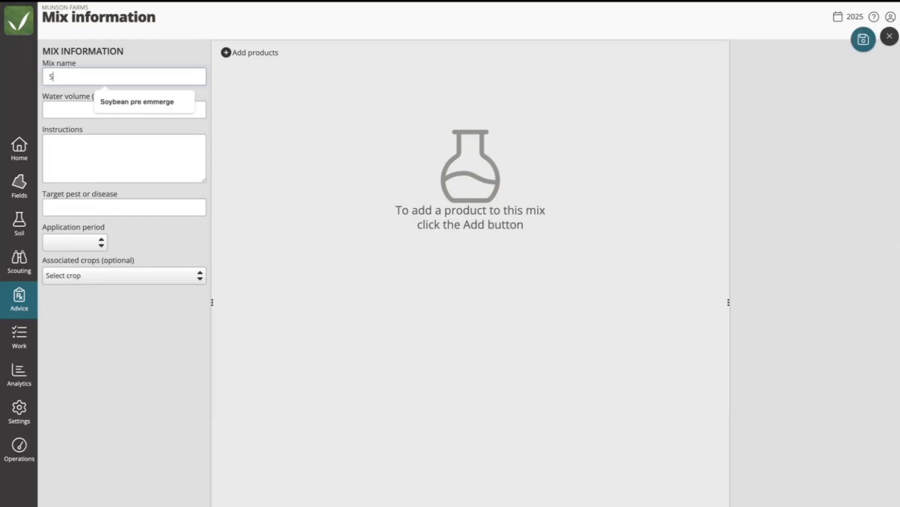
text(oybean-)
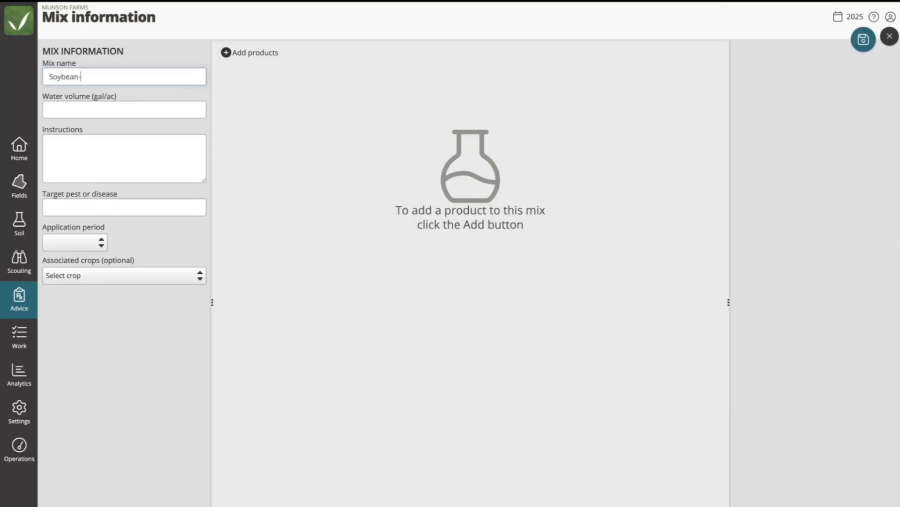
text(Fall Fert)
Enter "After corn into sb" as the mix instructions and set the application period to Post-harvest
click(64, 144)
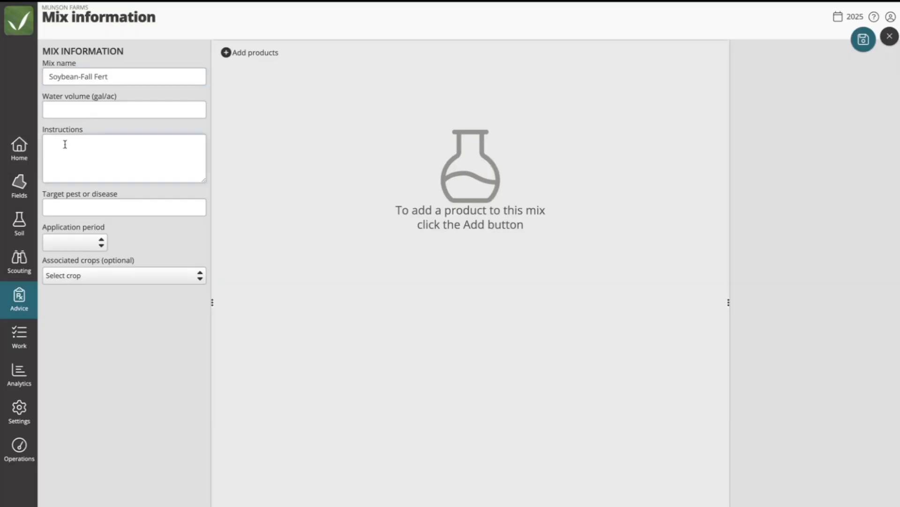
text(After corn into sb)
click(91, 247)
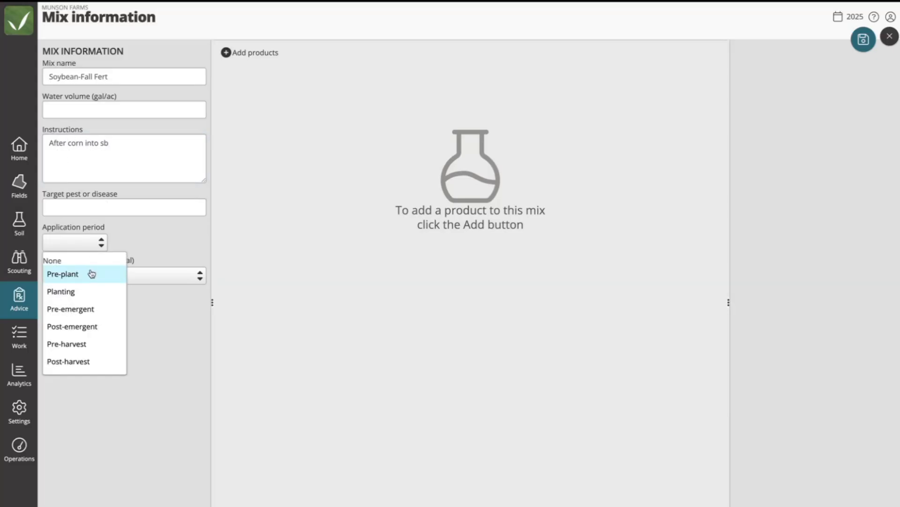
click(73, 362)
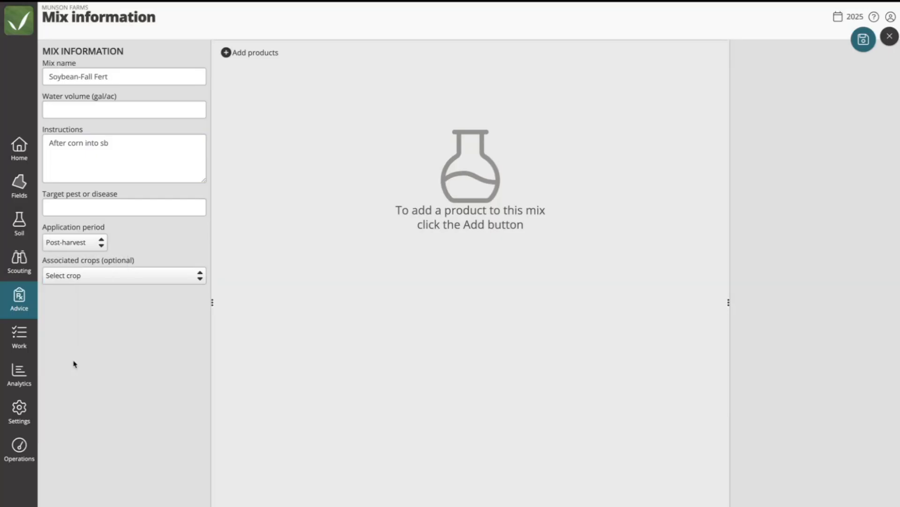
Associate the mix with the Soybeans and Navy Beans crops
click(110, 280)
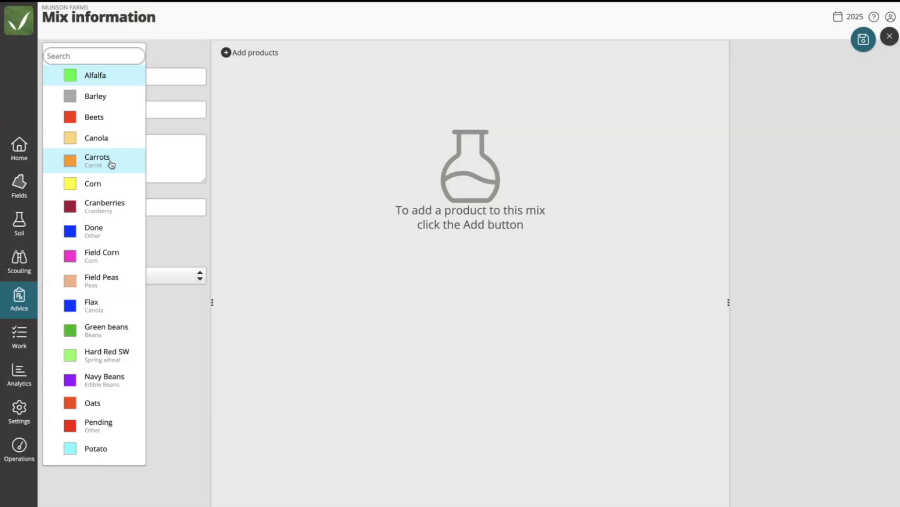
scroll(104, 216, down, 3)
scroll(104, 329, down, 1)
click(104, 367)
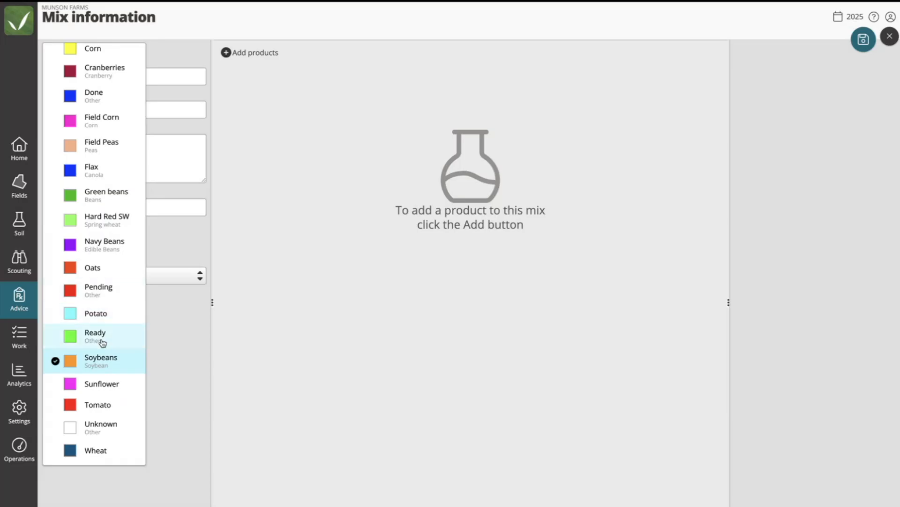
click(104, 247)
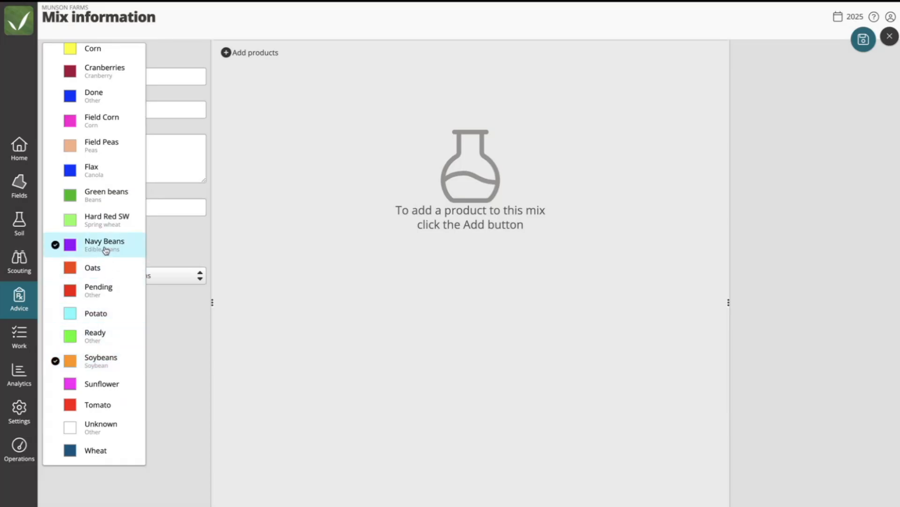
click(169, 374)
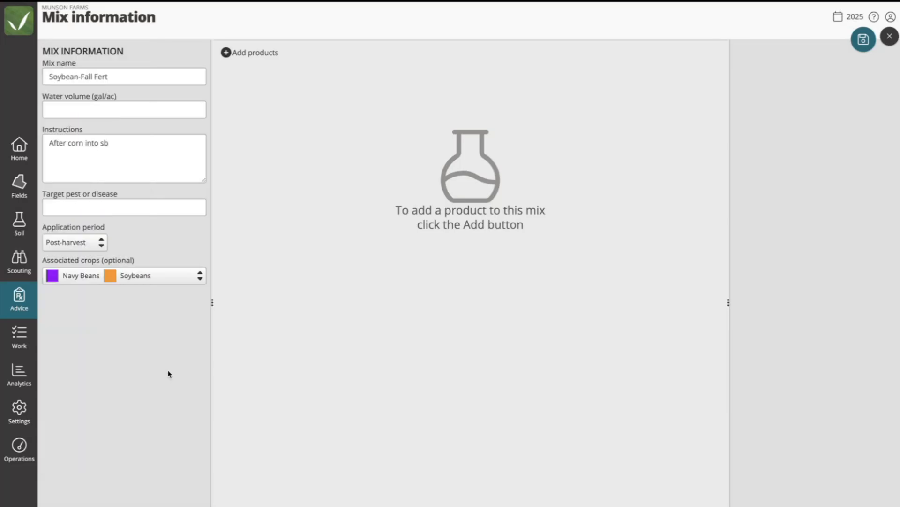
Start adding products to the mix and select Anhydrous Ammonia and MAP
click(256, 55)
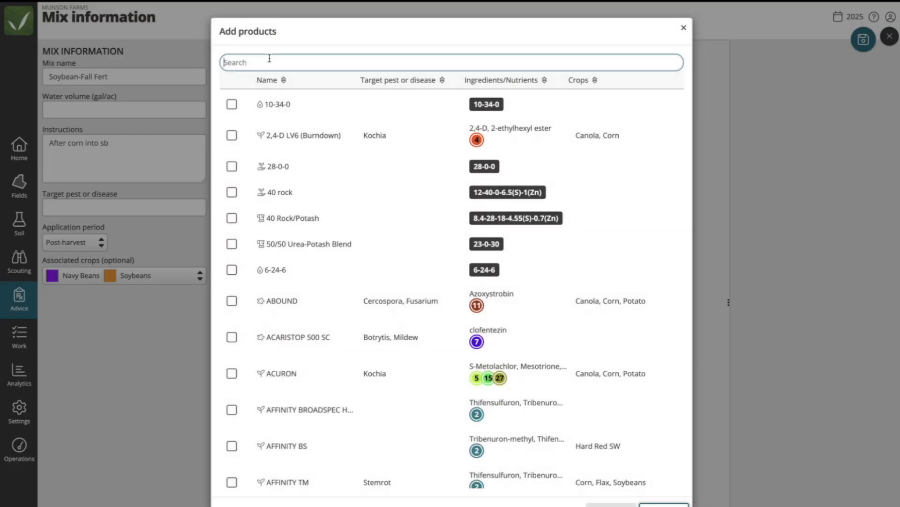
text(Anj)
key(BackSpace)
text(h)
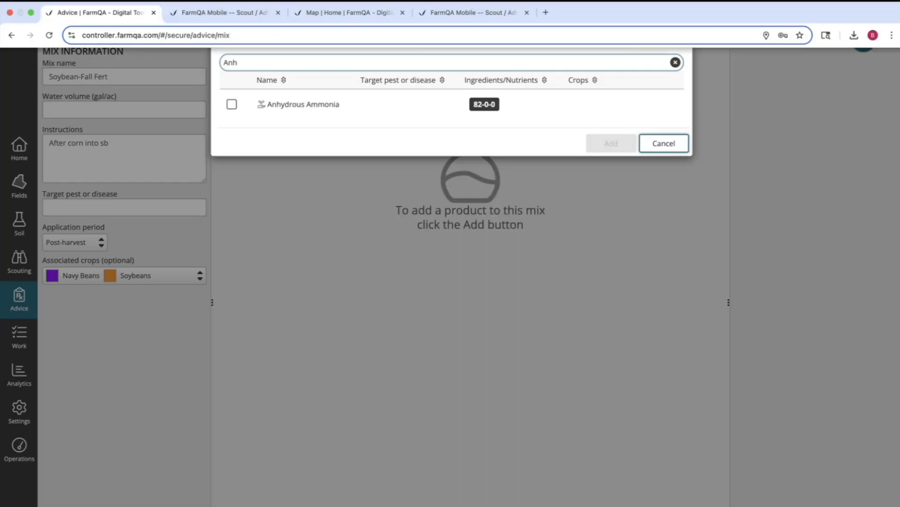
click(232, 104)
key(BackSpace)
key(BackSpace)
key(BackSpace)
text(map)
click(230, 131)
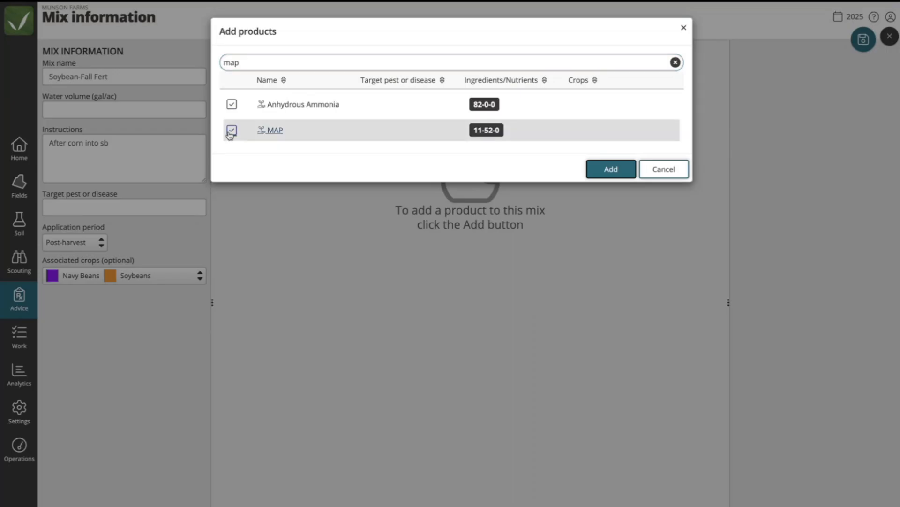
Select Potash and Zn Sulfate as well, and add all the selected products to the mix
drag(249, 63, 212, 63)
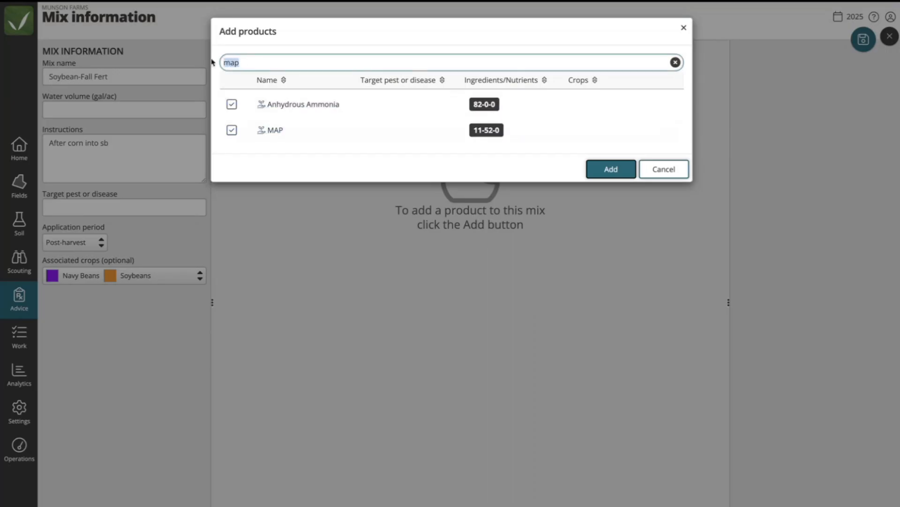
text(potash)
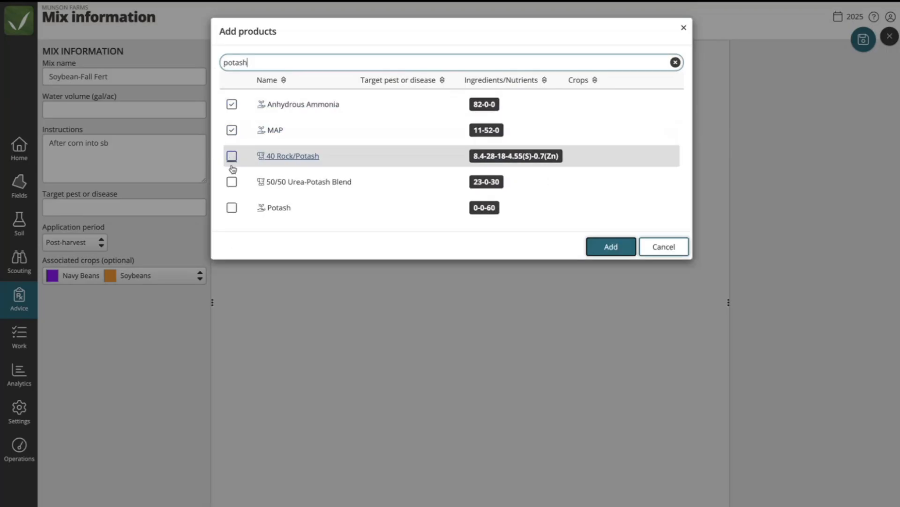
click(231, 207)
drag(249, 63, 209, 67)
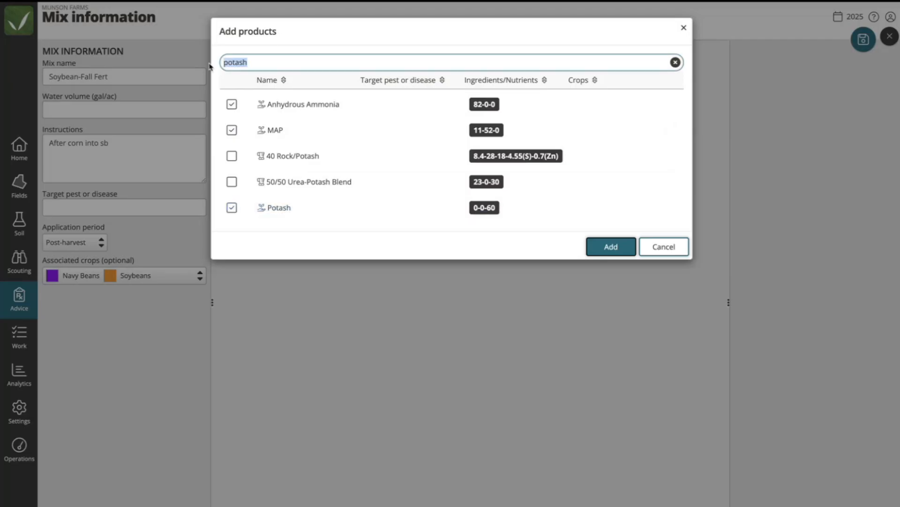
text(Zn)
click(232, 244)
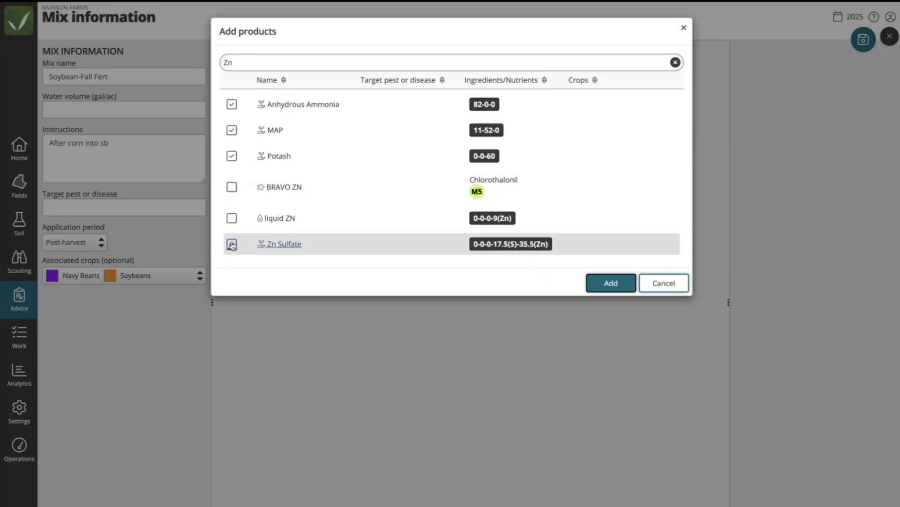
click(609, 283)
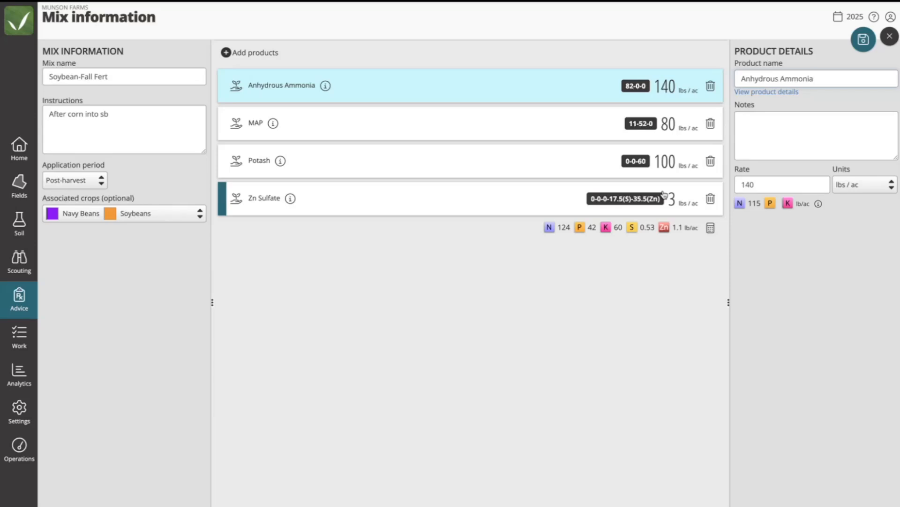
Clear the Anhydrous Ammonia rate and set the MAP, Potash and Zn Sulfate rates to 0 lbs/ac
drag(761, 185, 724, 185)
key(BackSpace)
click(671, 133)
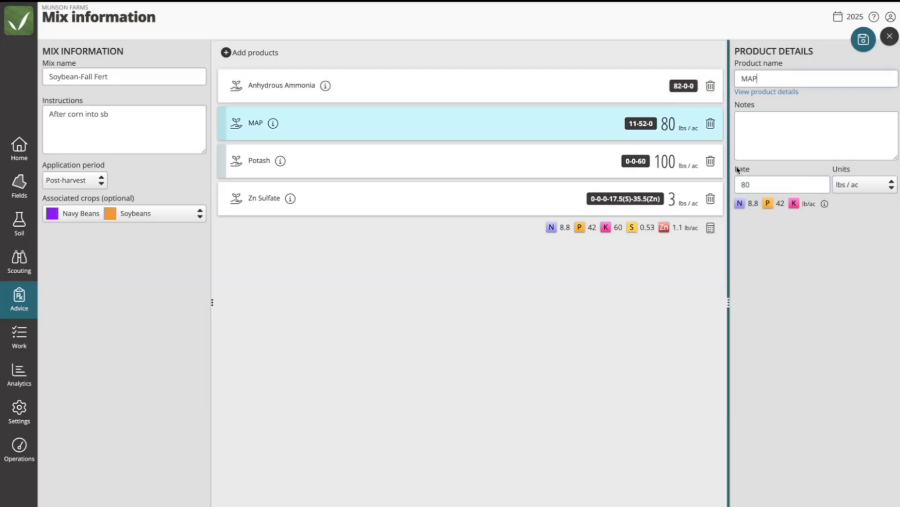
drag(756, 184, 703, 185)
text(0)
click(644, 174)
drag(772, 184, 712, 190)
text(0)
click(699, 196)
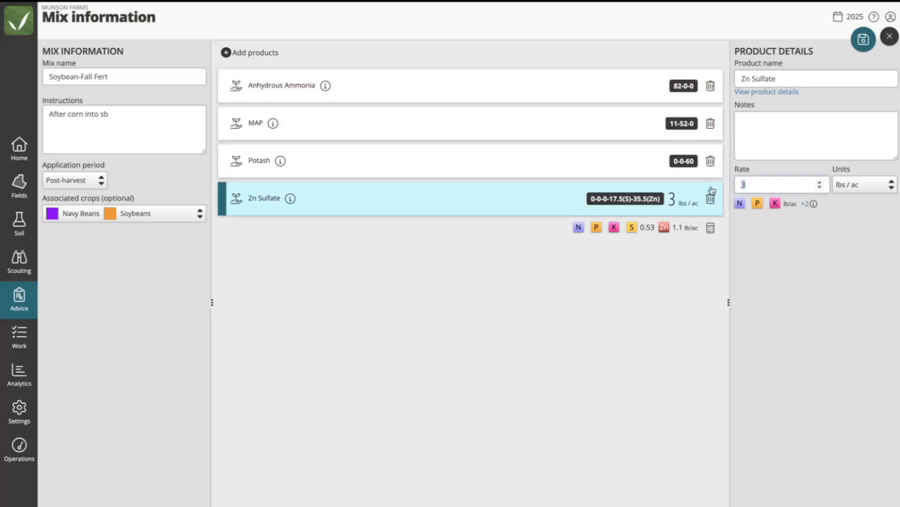
text(0)
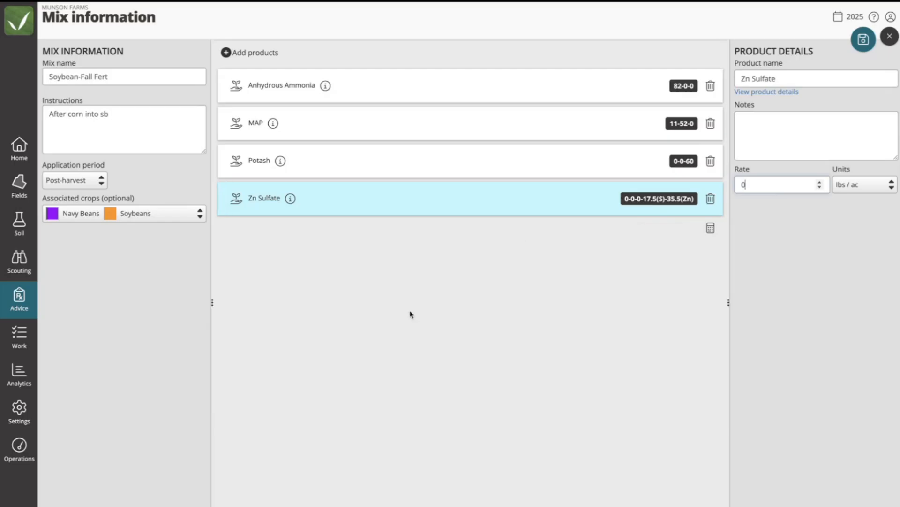
Rename the mix "Soybean-Fall Fert (Webinar)" and save it
click(134, 77)
text((Web)
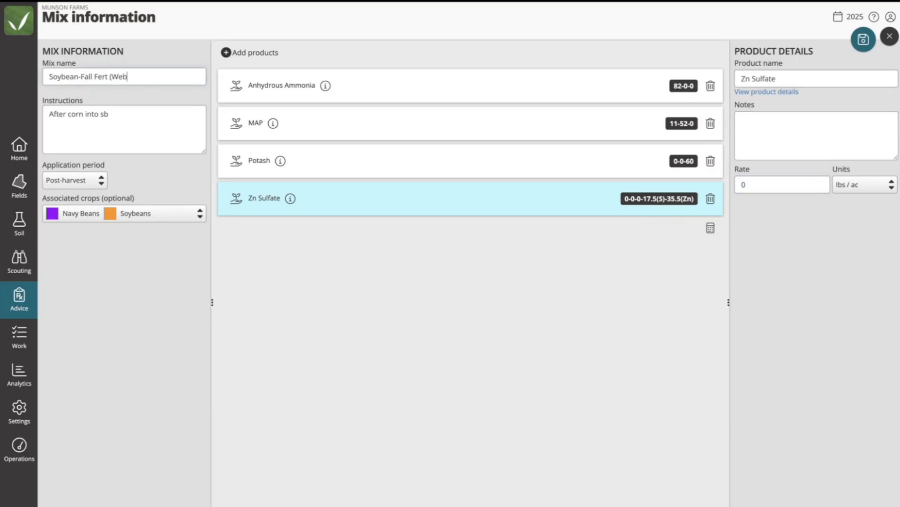
text(inar))
click(865, 40)
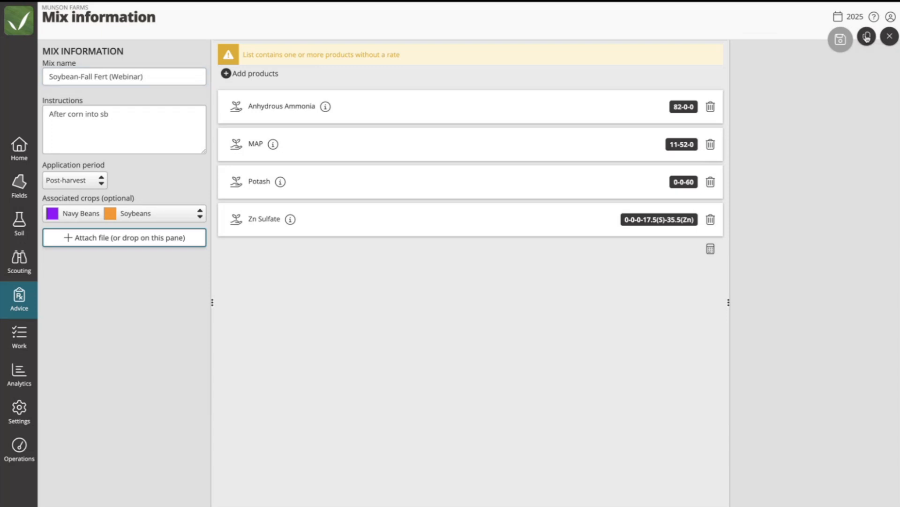
Duplicate the saved mix and name the copy "Canola- Fall Fert"
click(866, 36)
text(Canola-)
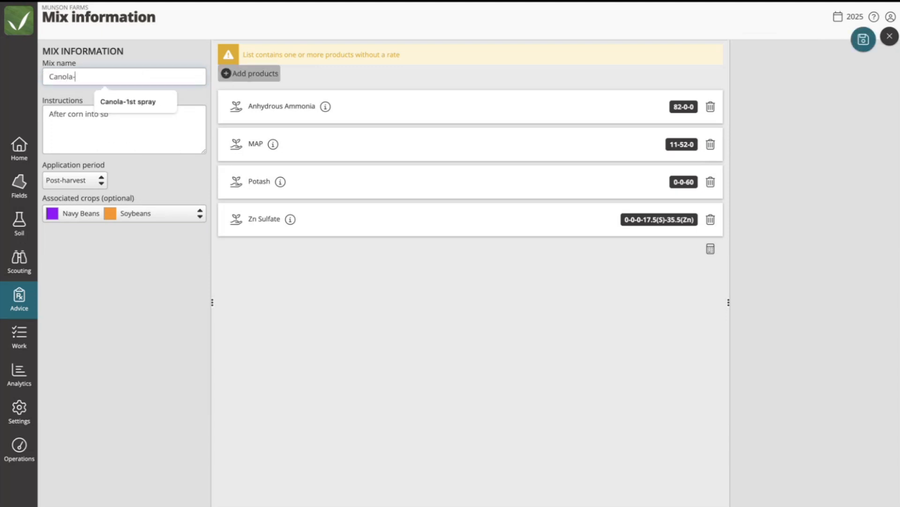
text( Fall Fert)
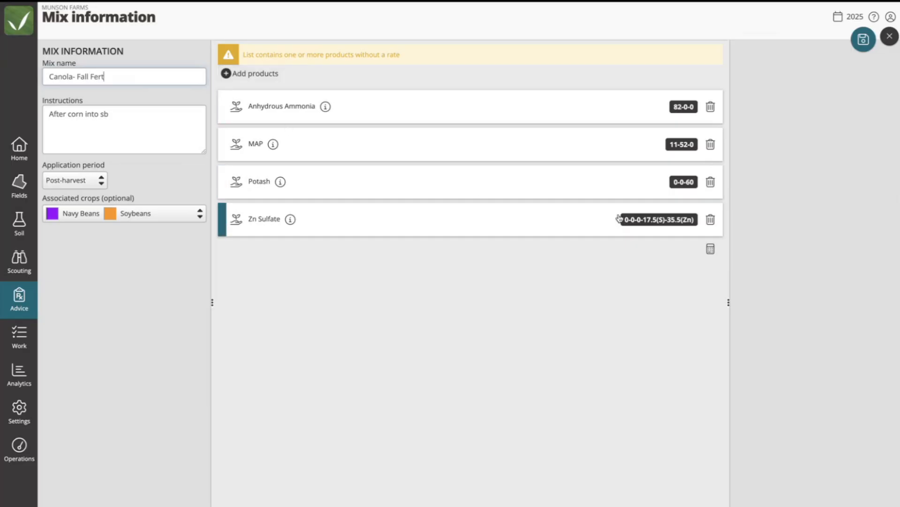
Remove Zn Sulfate and MAP from the copied mix and add DAP (18-46-0) instead
click(711, 223)
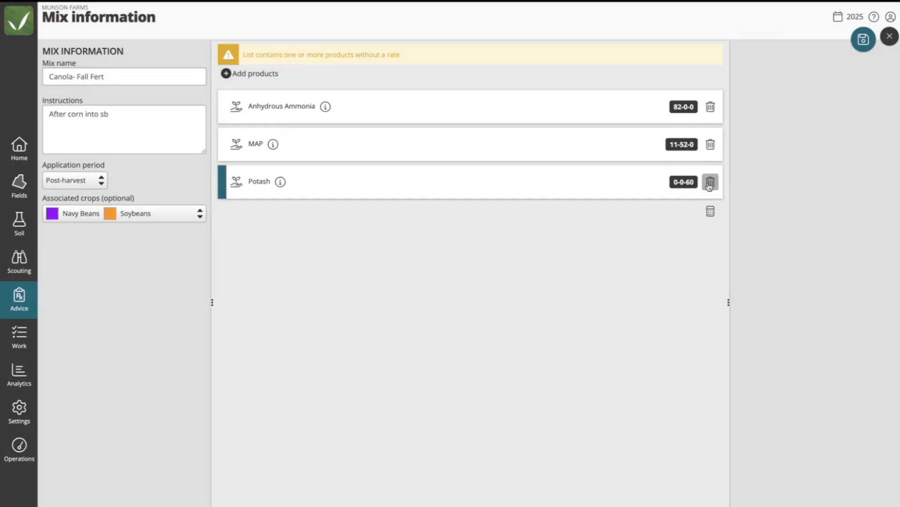
click(709, 145)
click(251, 73)
text(dAP)
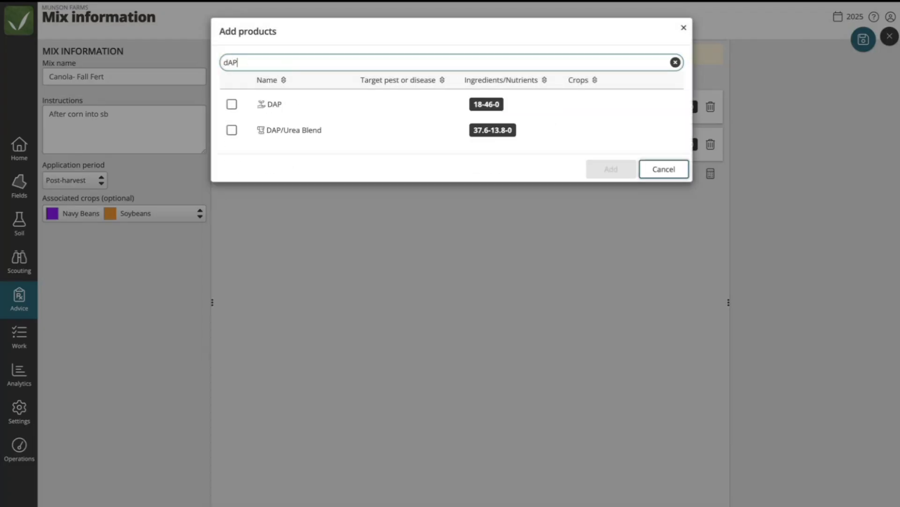
click(232, 104)
click(589, 171)
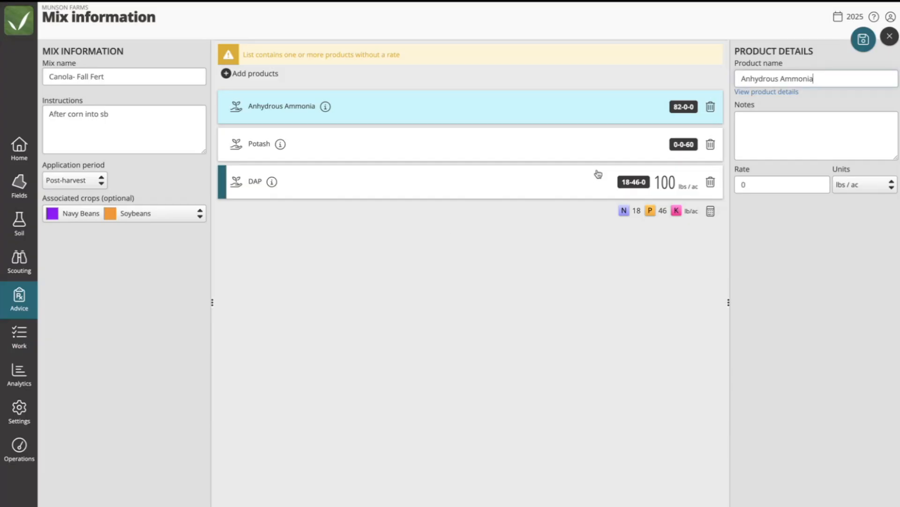
Clear the DAP application rate and save the Canola- Fall Fert mix
click(617, 189)
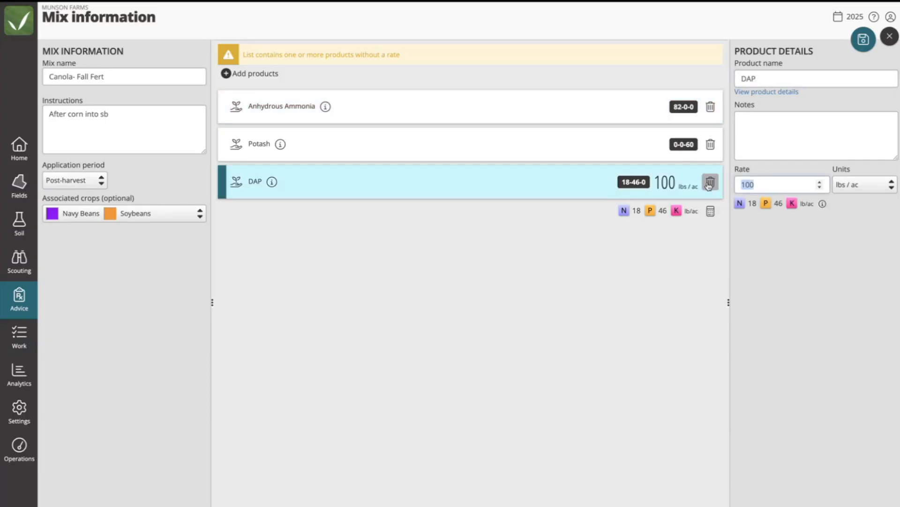
key(BackSpace)
click(863, 39)
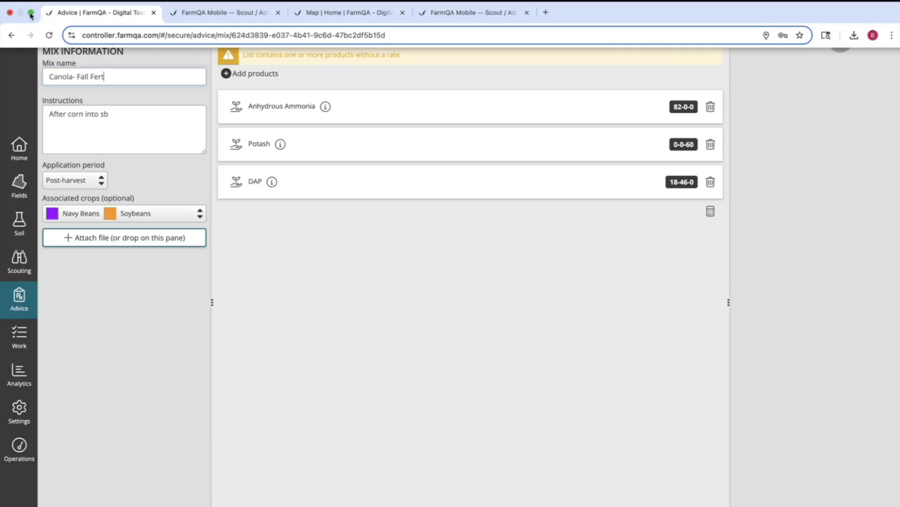
Return to the Advice overview and open the Nutrient blender list
mouse_move(31, 13)
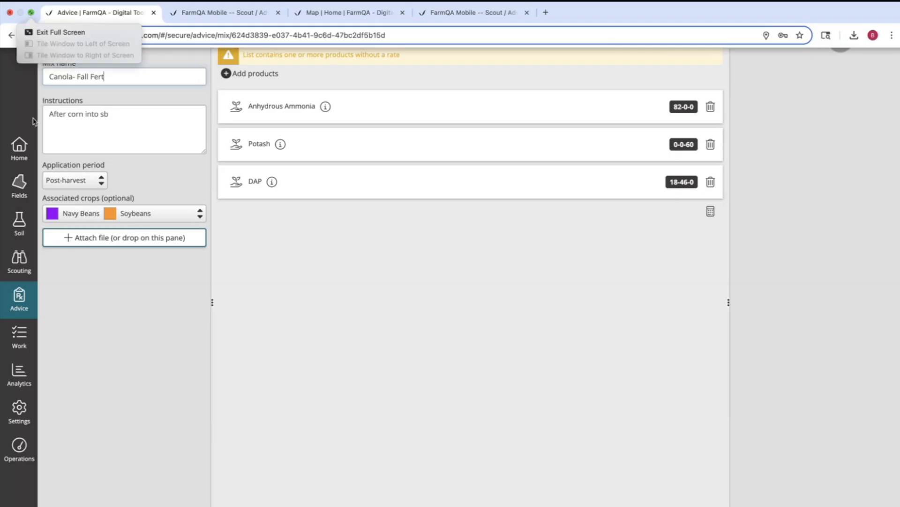
click(20, 295)
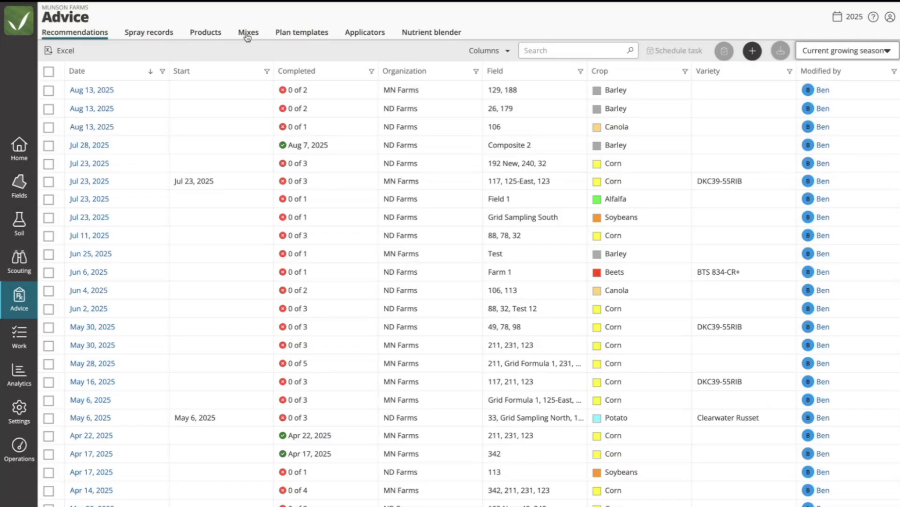
click(430, 33)
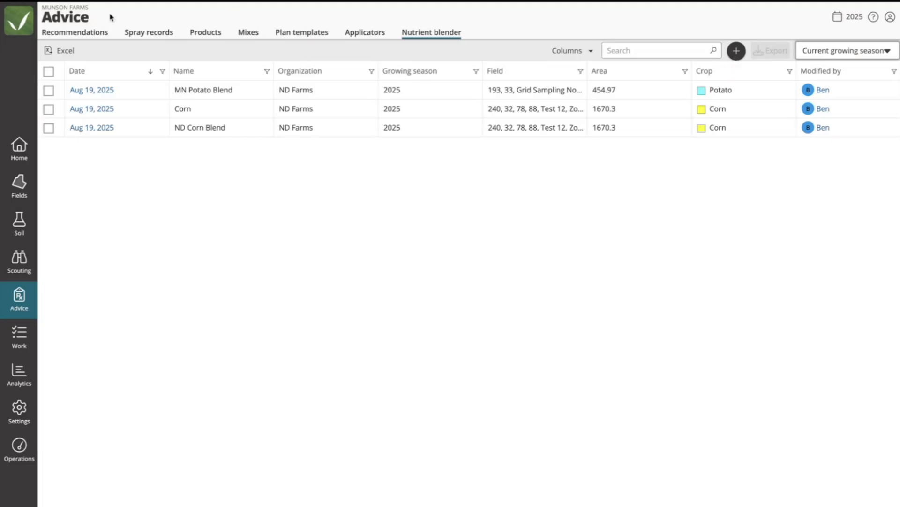
View the nutrient blends for ND Farms and MN Farms, then return to the parent organization Munson Farms
click(83, 9)
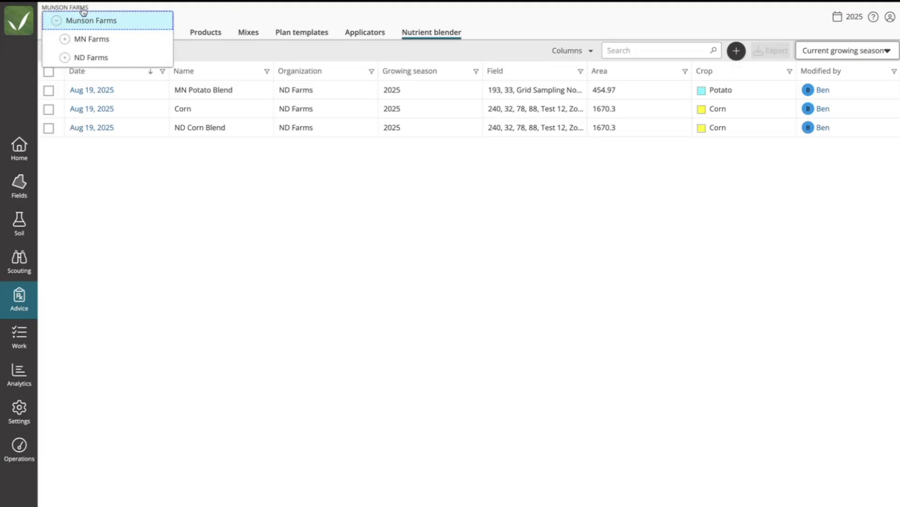
click(94, 57)
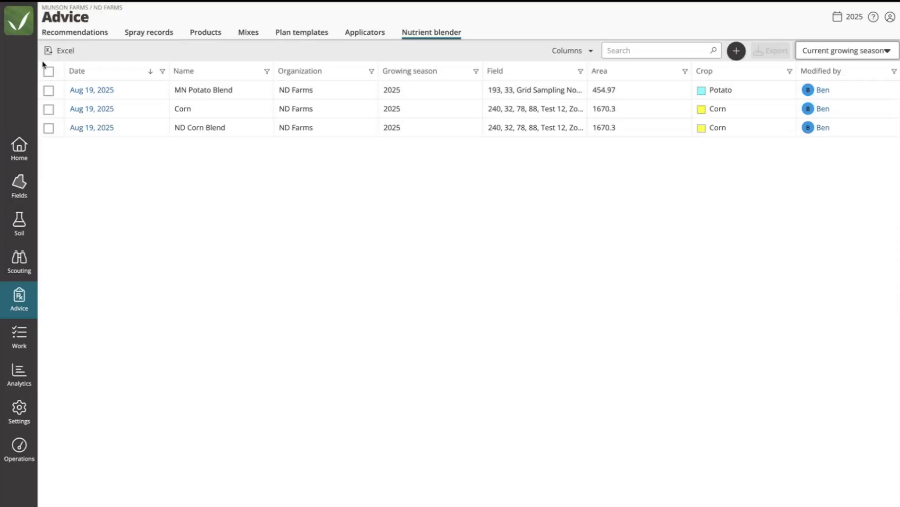
click(110, 9)
click(94, 38)
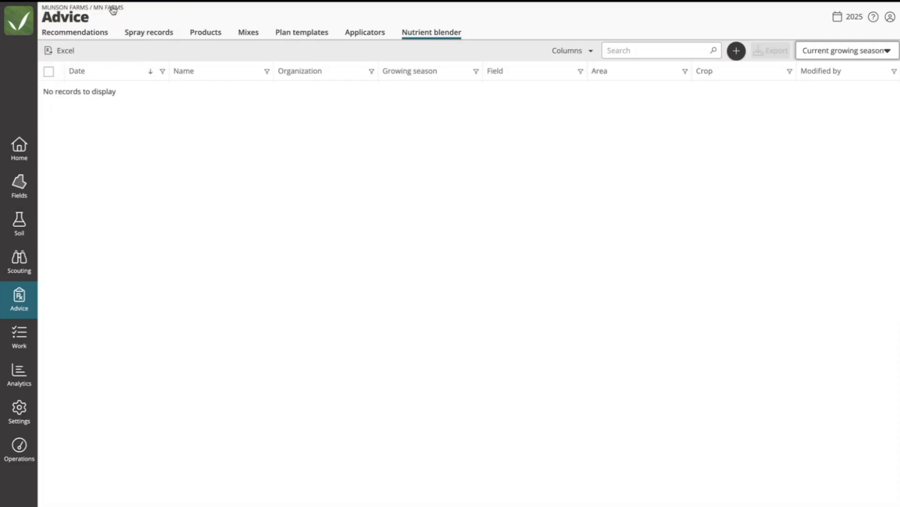
click(112, 9)
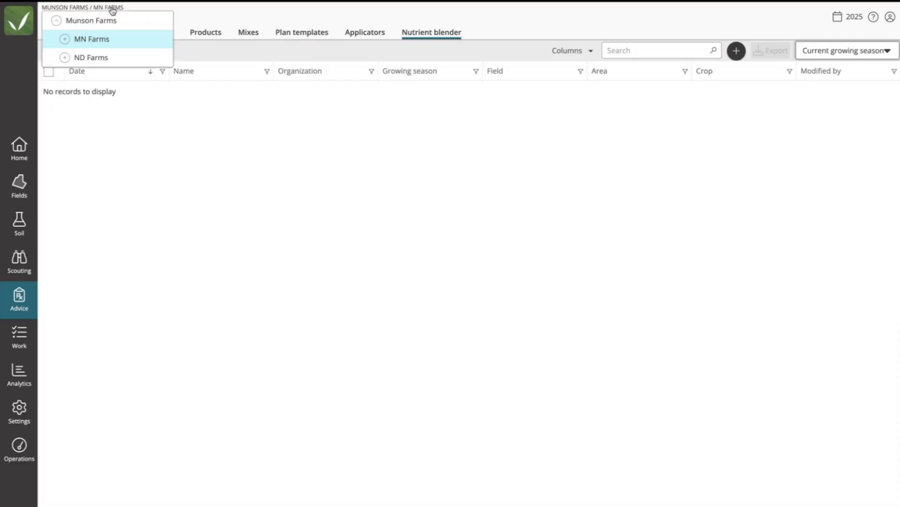
click(87, 21)
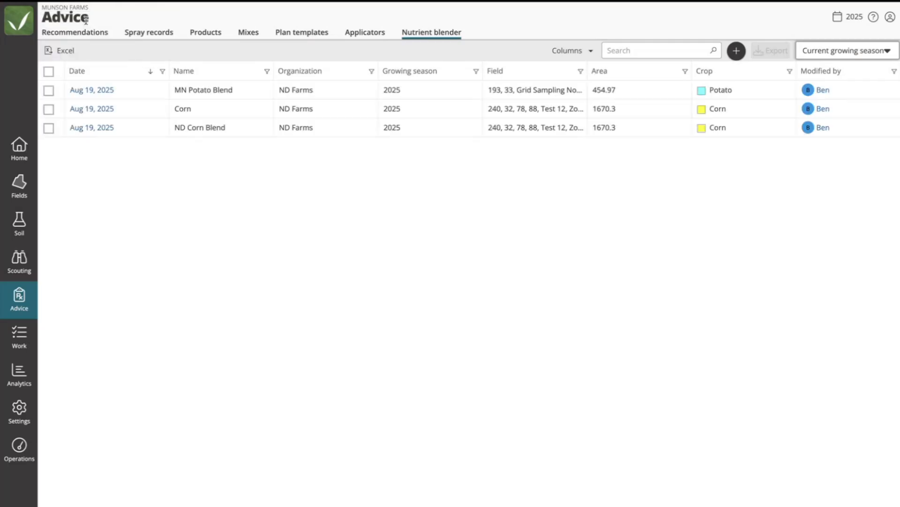
Switch the organization to ND Farms and start a new nutrient blend named "Webinar Corn Blend"
click(78, 10)
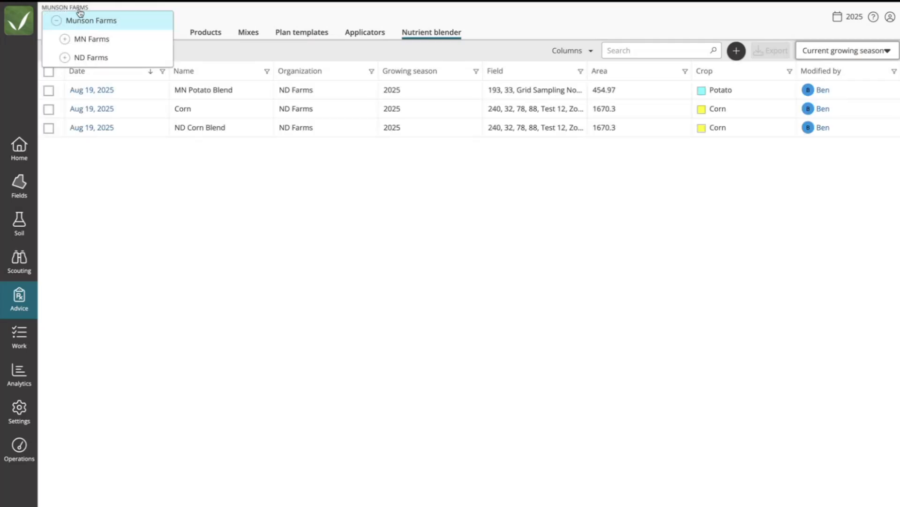
click(94, 58)
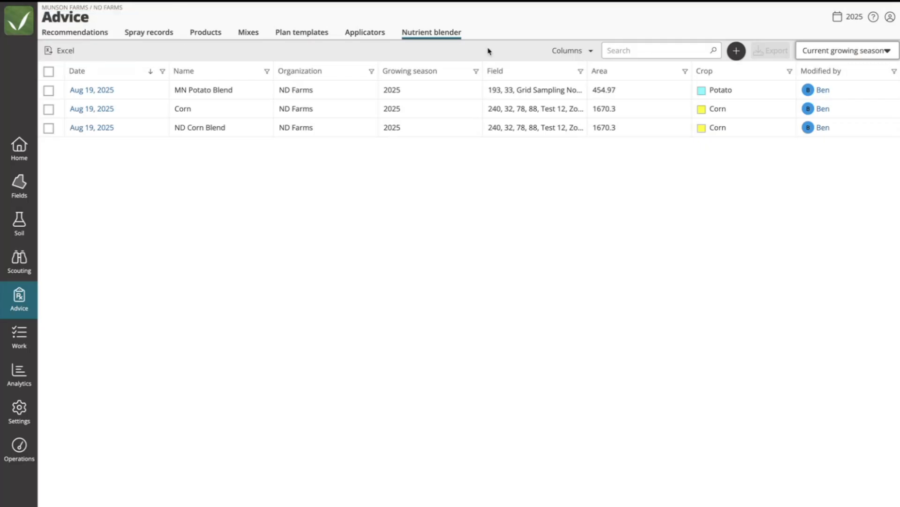
click(737, 51)
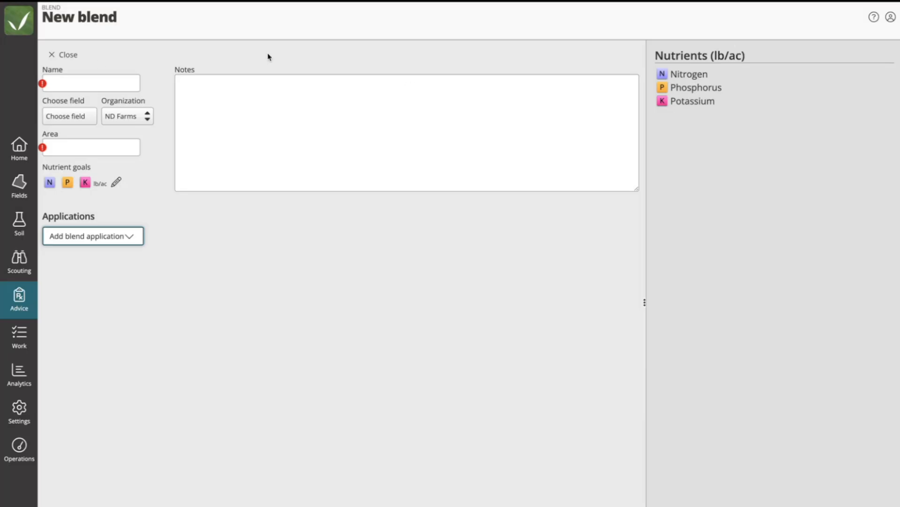
click(68, 84)
text(Webinar )
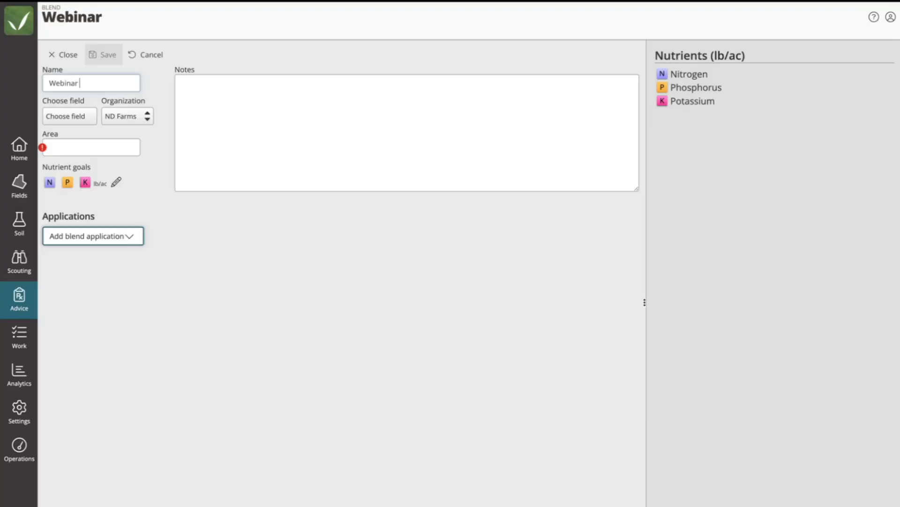
text(Corn Blend)
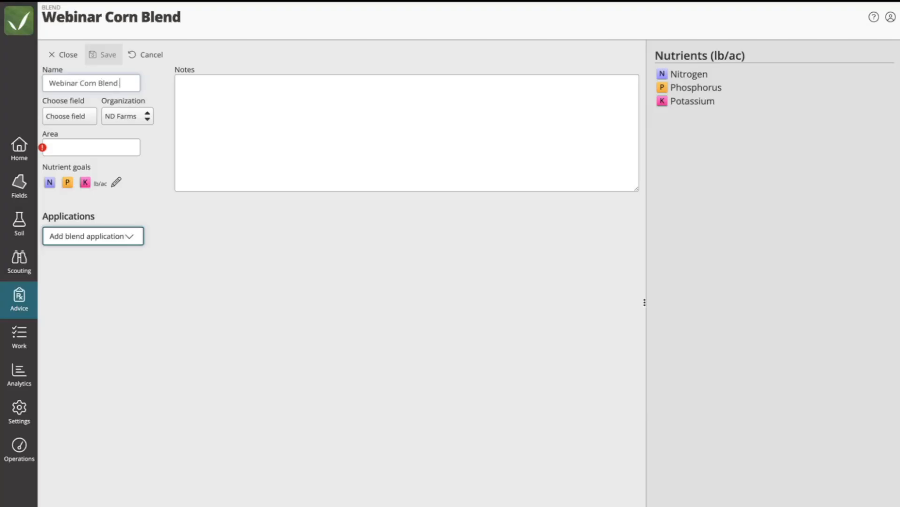
Add the note "This is for all corn field for ND farms to be applied in the fall of 2025" to the blend
click(202, 102)
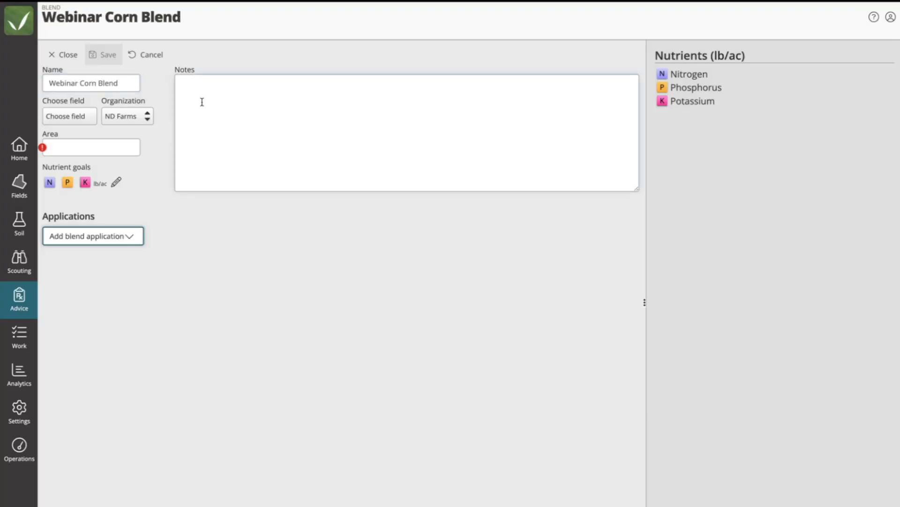
text(This is for all corn field for ND )
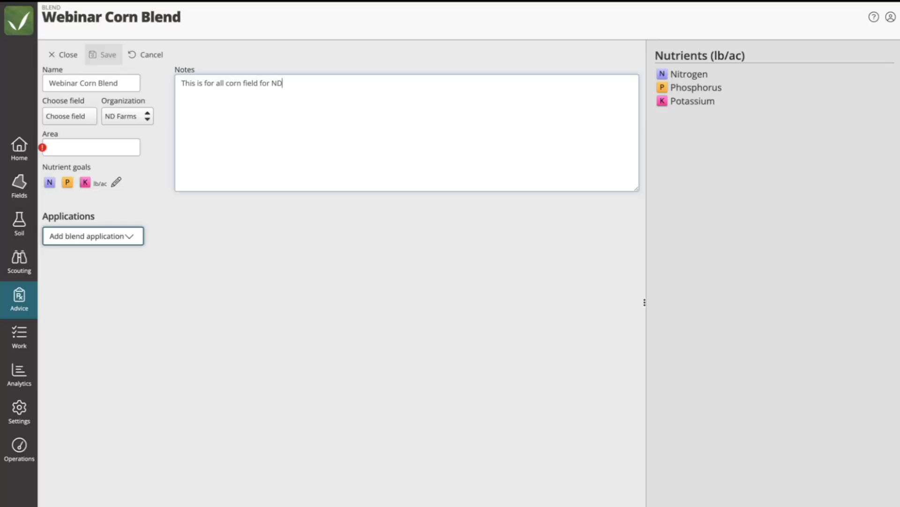
text(farms to be applied in the fal)
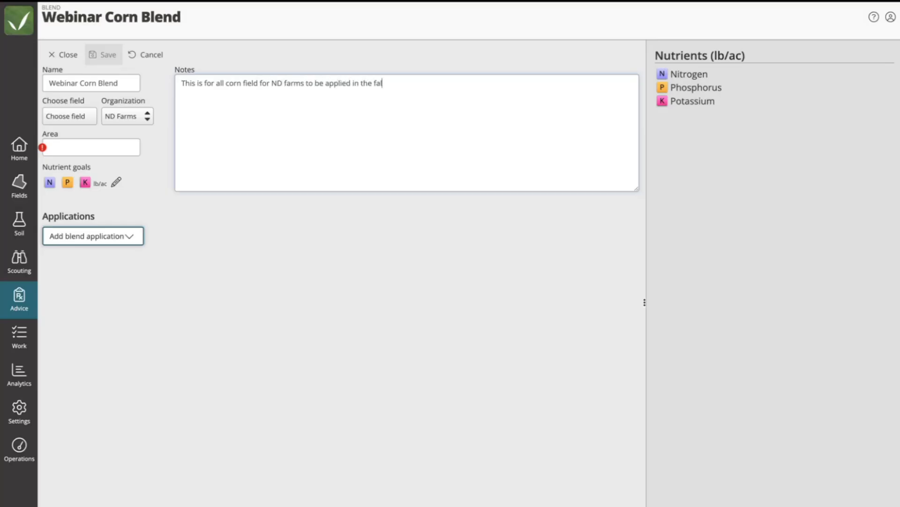
text(l of 2025)
Assign the corn fields 240, 32, 78, 88, Test 12 and Zone Field to the blend
click(75, 117)
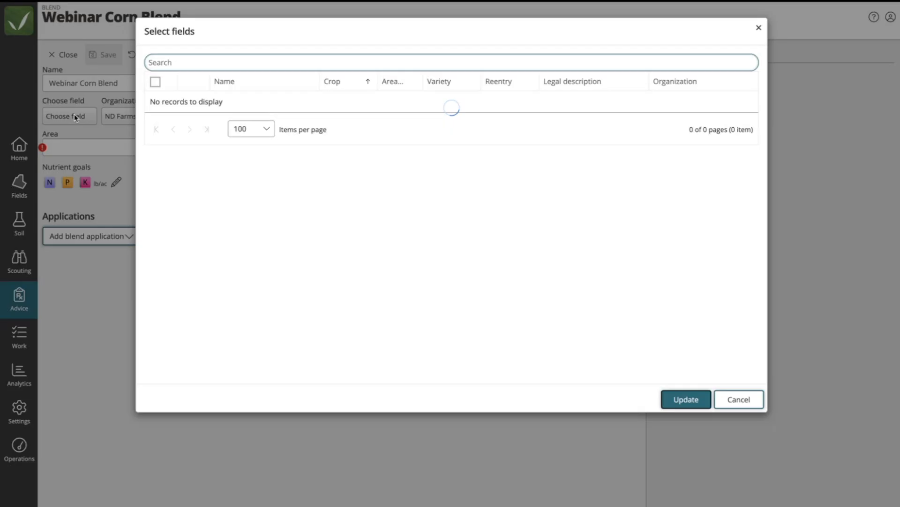
text(Corn)
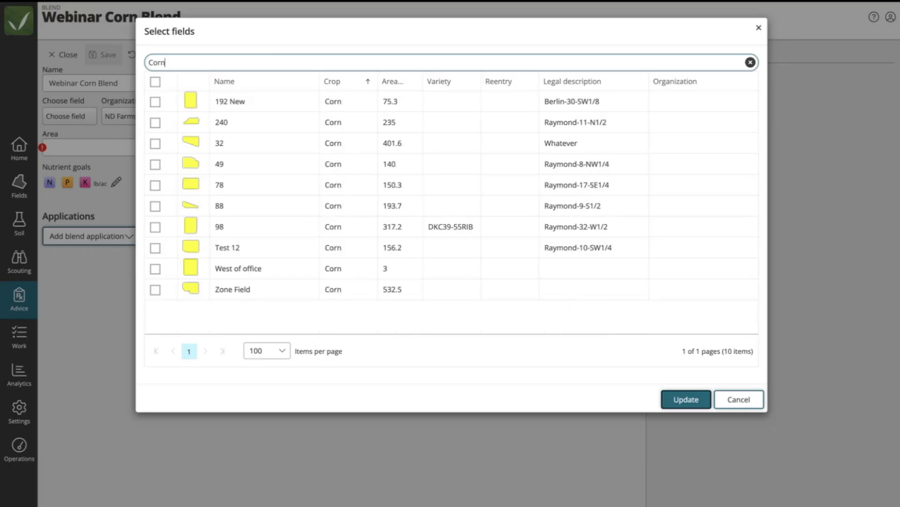
click(156, 82)
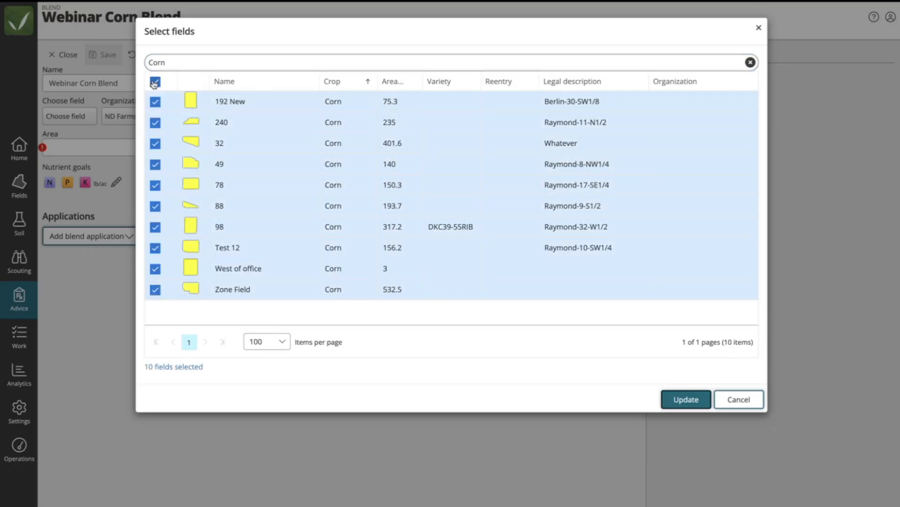
click(156, 103)
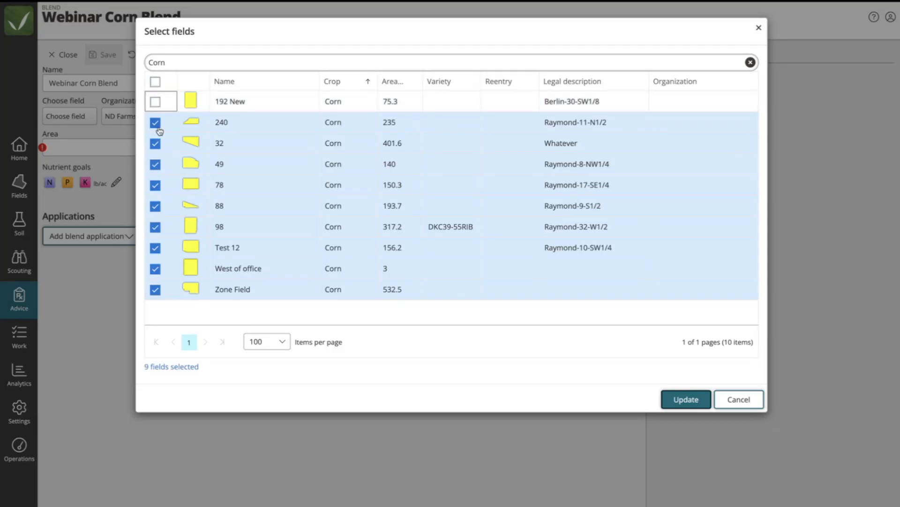
click(155, 165)
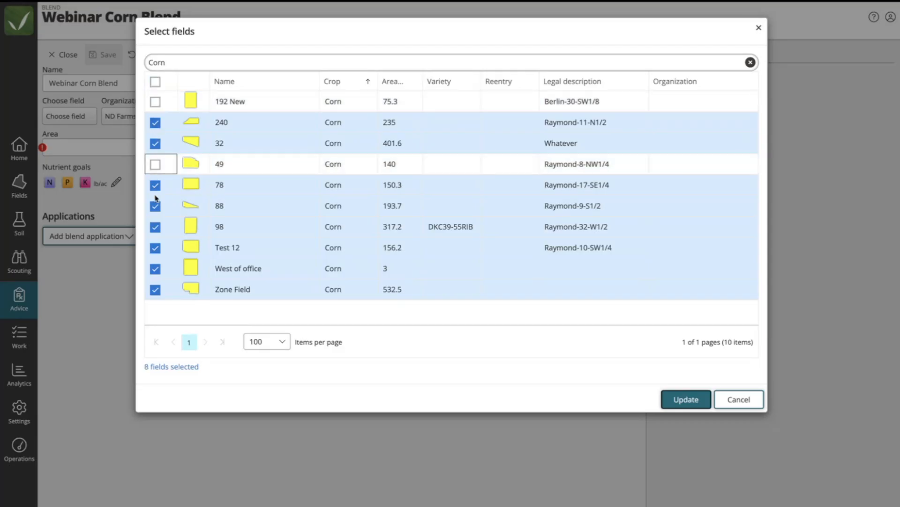
click(156, 229)
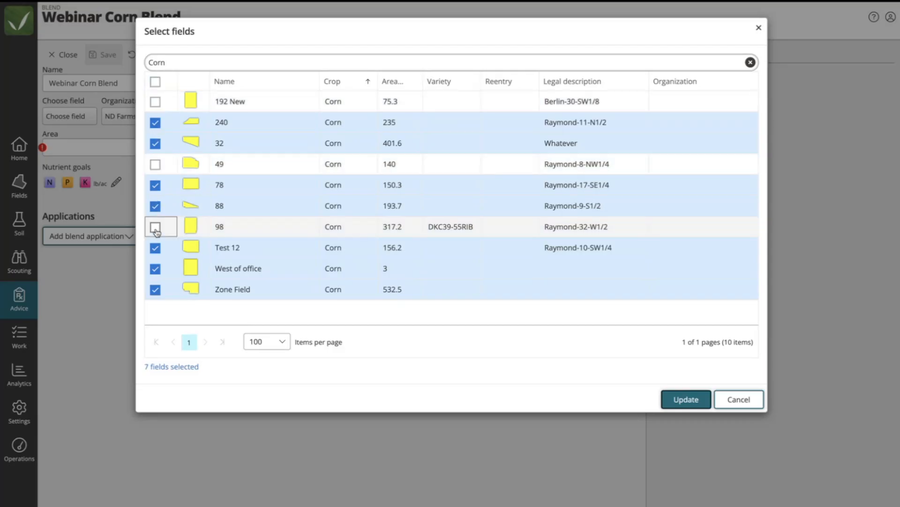
click(155, 270)
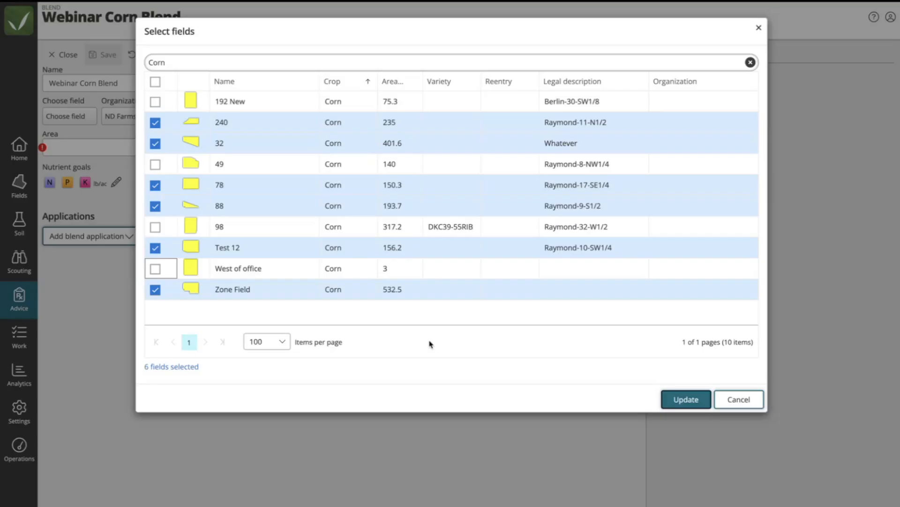
click(695, 403)
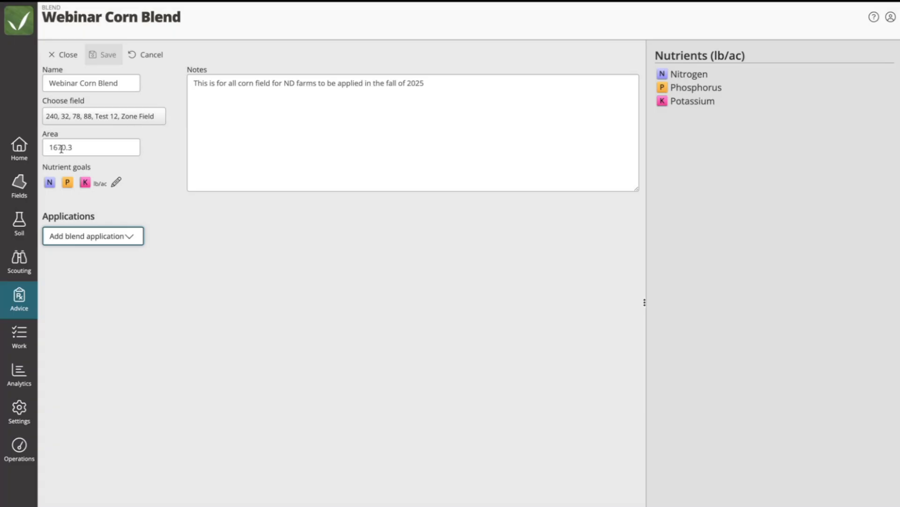
Examine the blend's area and the nutrient goals for its selected fields
double_click(83, 148)
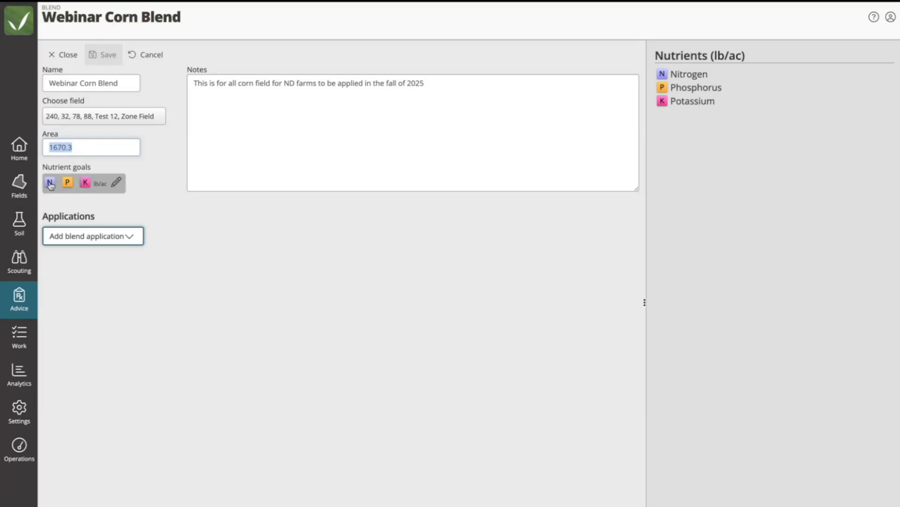
click(115, 186)
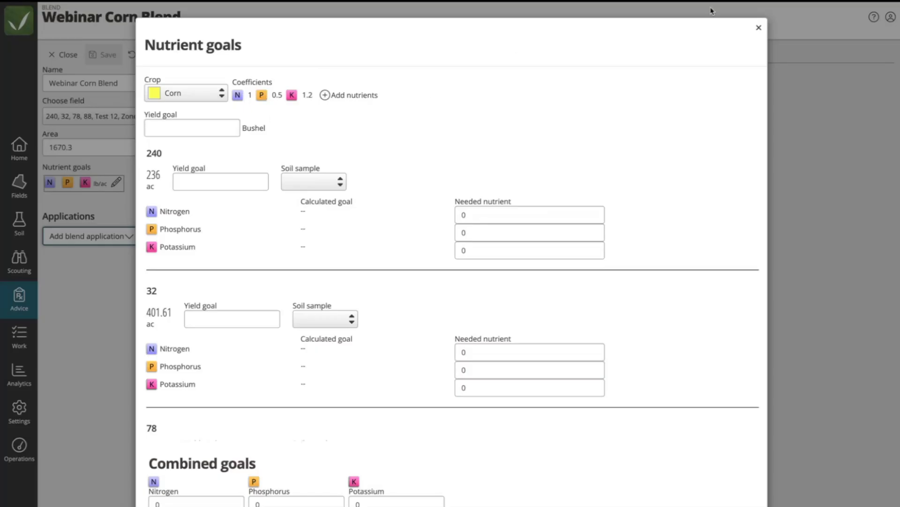
click(759, 28)
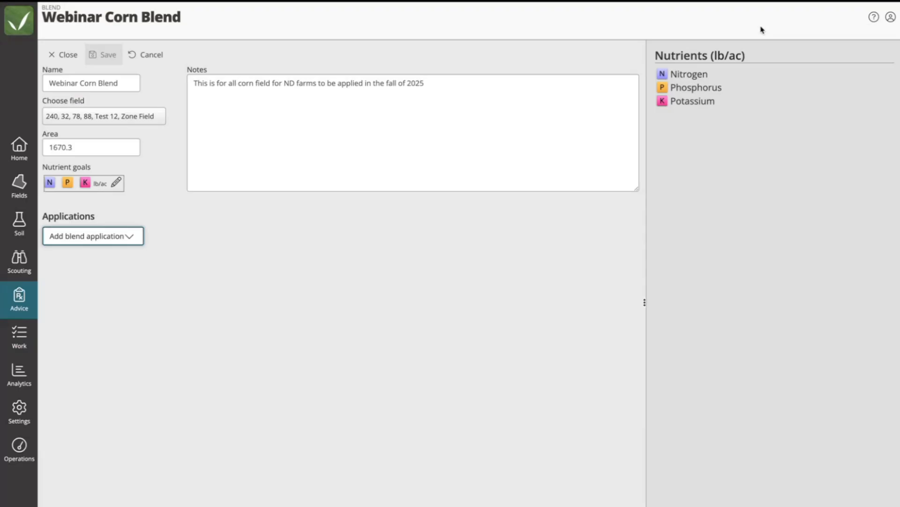
Discard the unsaved blend and review the nutrients per yield unit in the crops and varieties settings
click(22, 409)
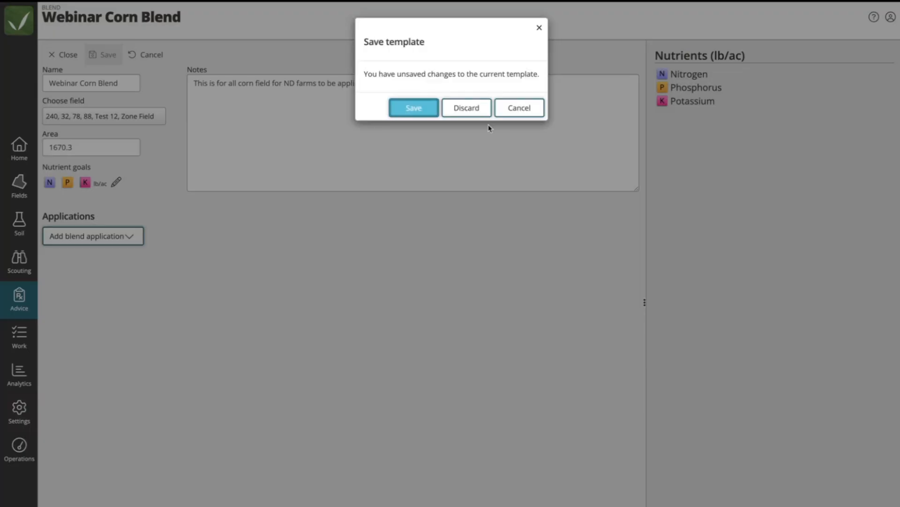
click(475, 113)
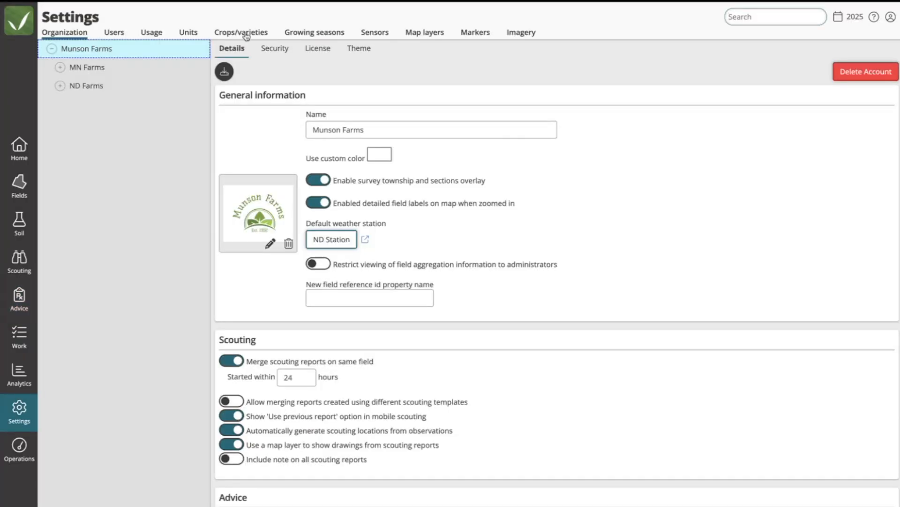
click(245, 34)
mouse_move(676, 145)
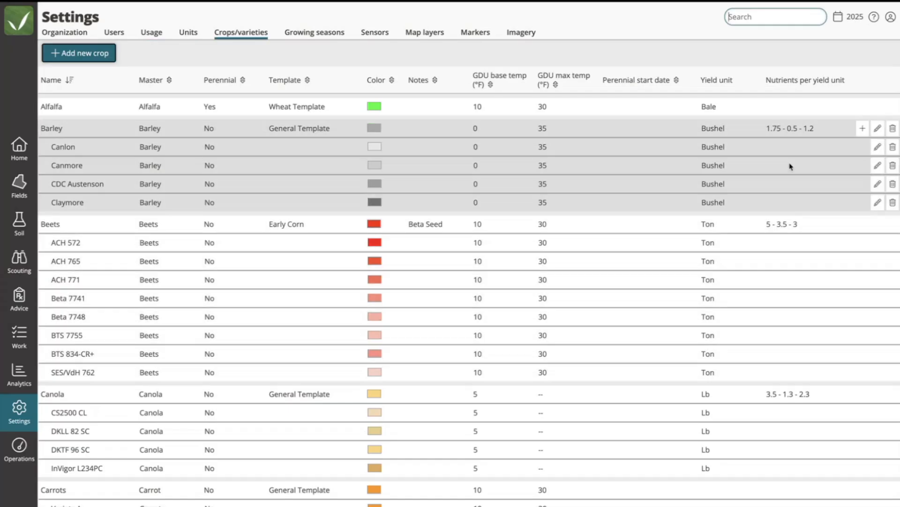
drag(766, 80, 851, 81)
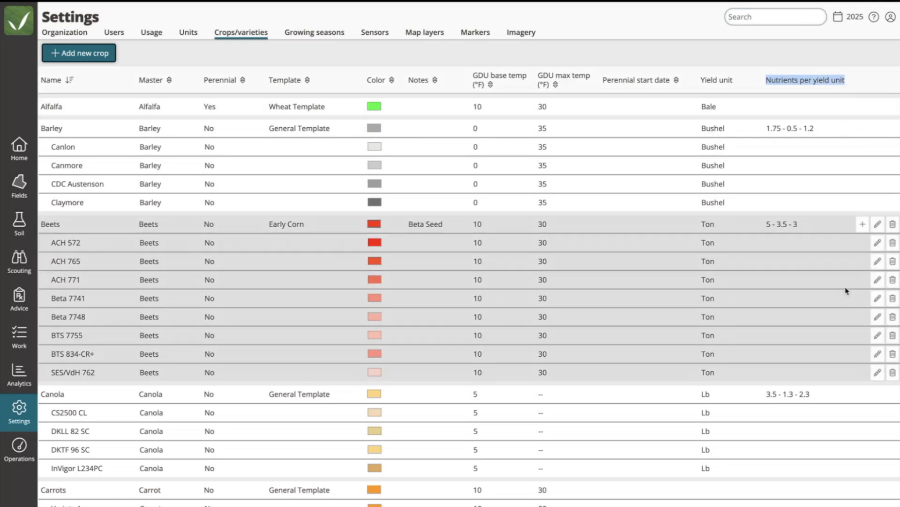
scroll(847, 291, down, 1)
scroll(846, 291, down, 5)
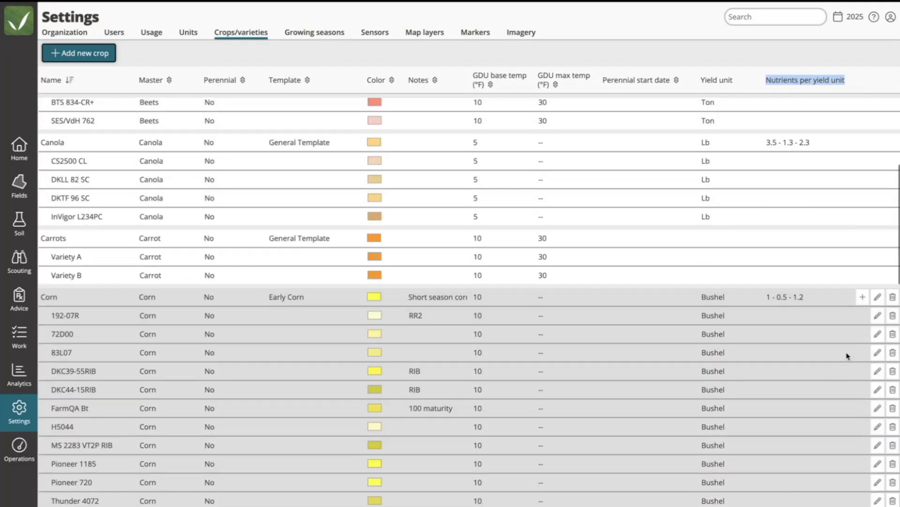
Try a nitrogen value of 2.25 in Corn's nutrients per yield unit, then set it back to 1
click(877, 288)
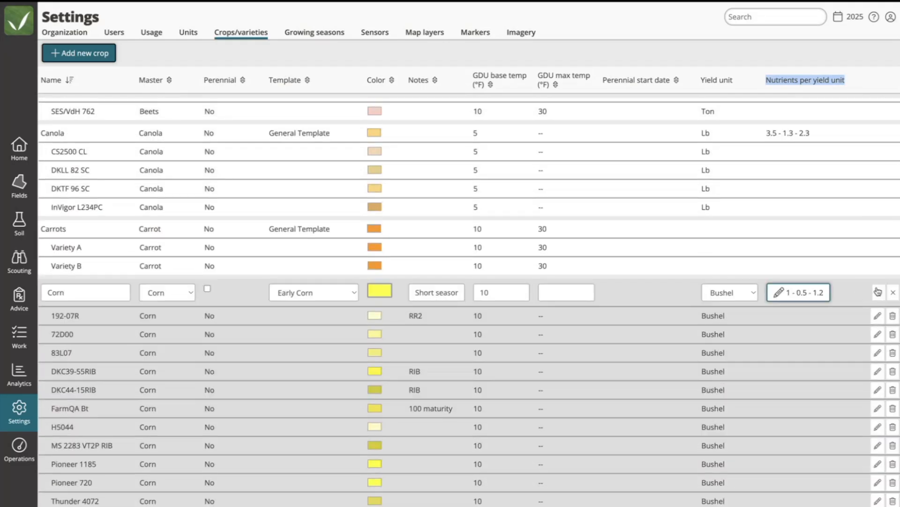
click(805, 294)
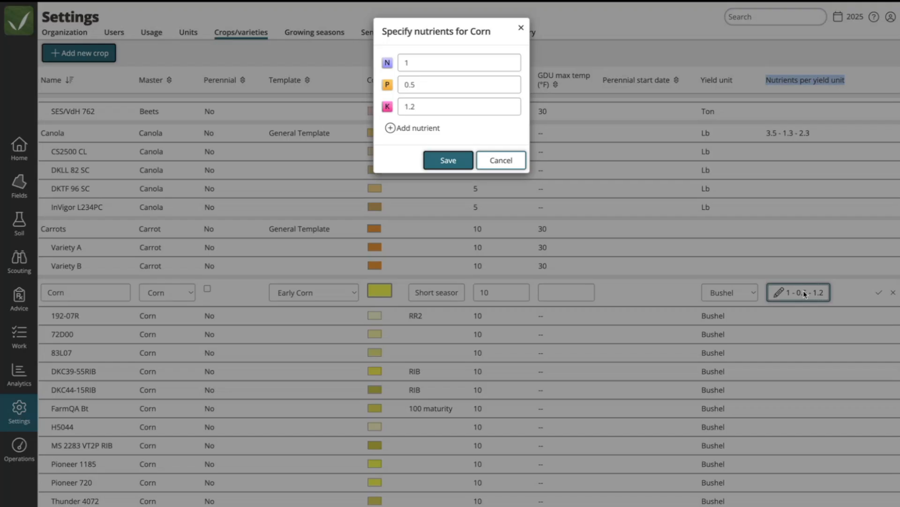
click(409, 62)
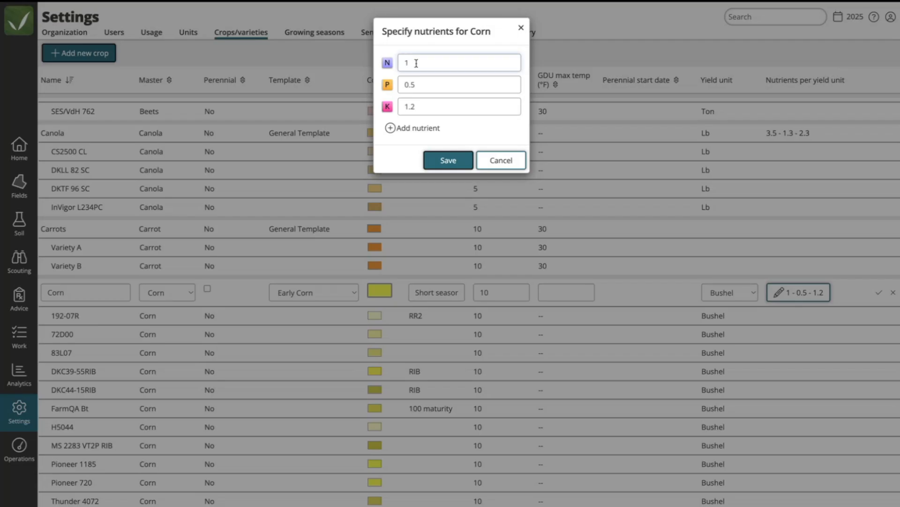
key(BackSpace)
text(2.25)
key(BackSpace)
key(BackSpace)
key(BackSpace)
key(BackSpace)
text(1)
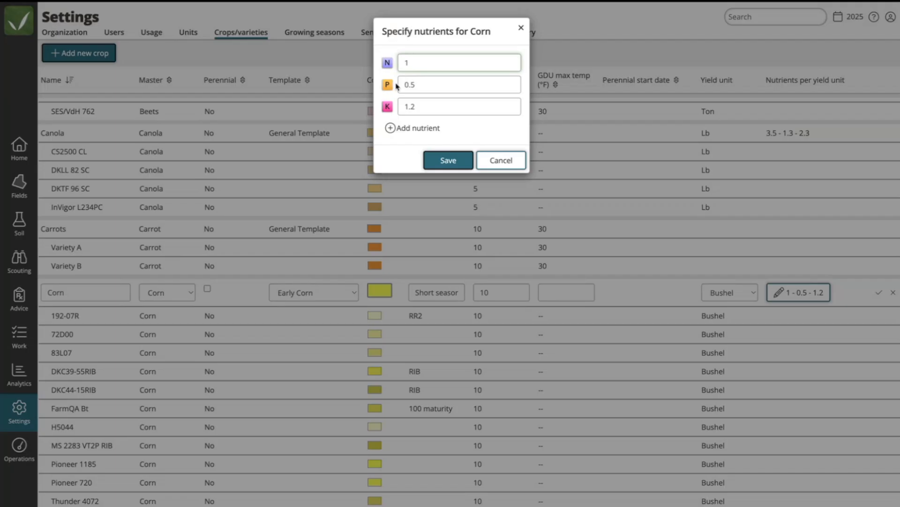
Try adding Sulphur at .1 to Corn's nutrients, clear its value, and save the crop
click(393, 128)
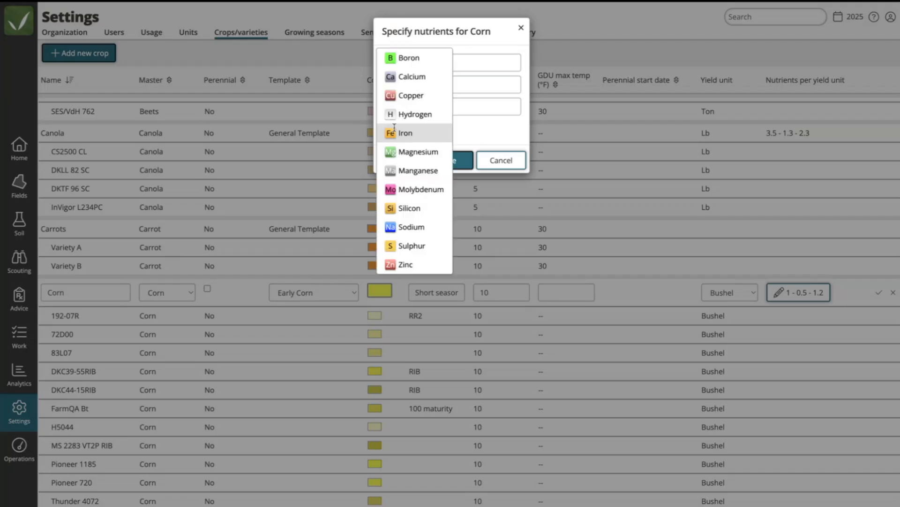
click(413, 246)
double_click(428, 128)
text(.1)
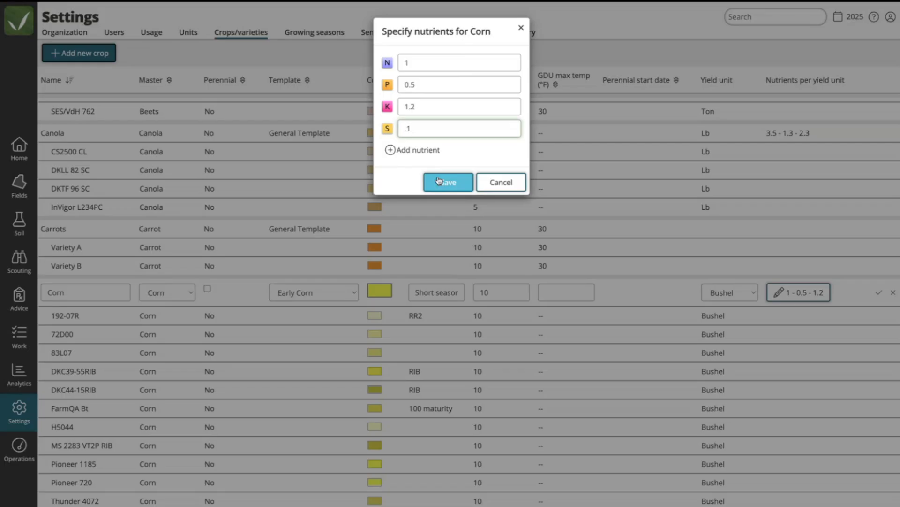
key(BackSpace)
key(BackSpace)
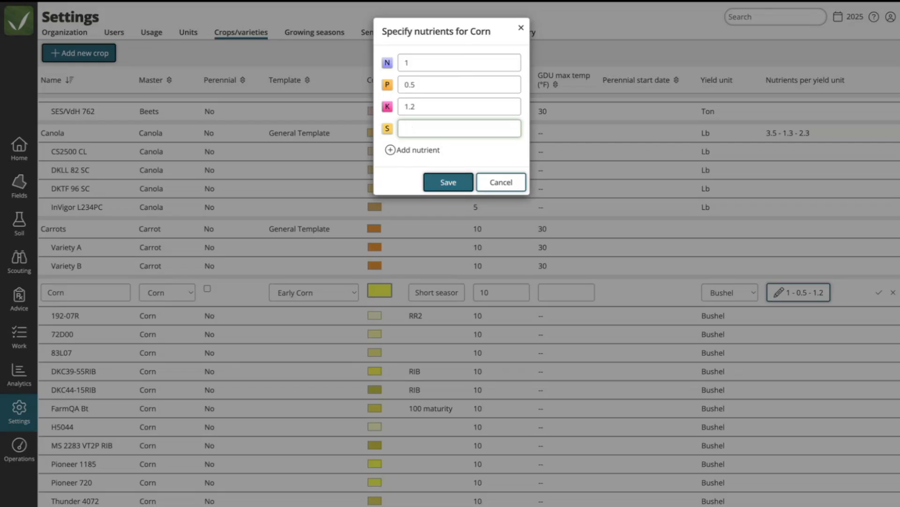
click(447, 182)
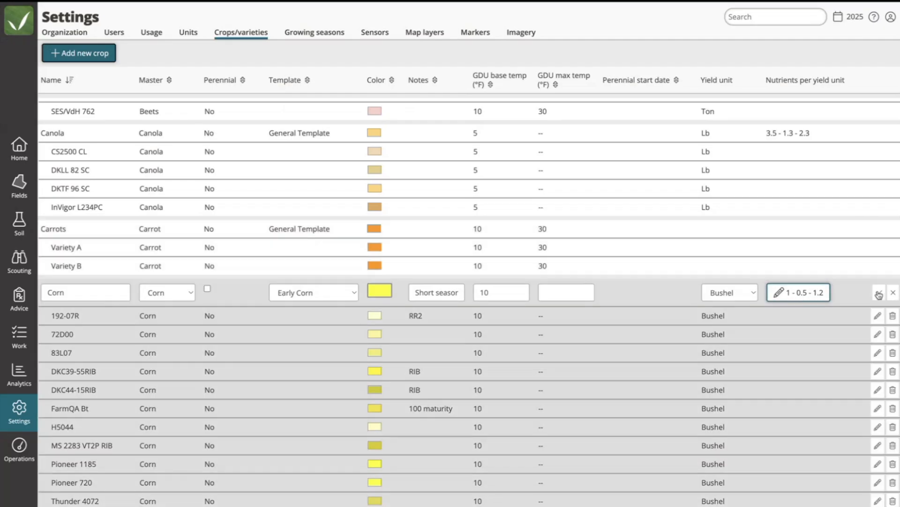
click(879, 292)
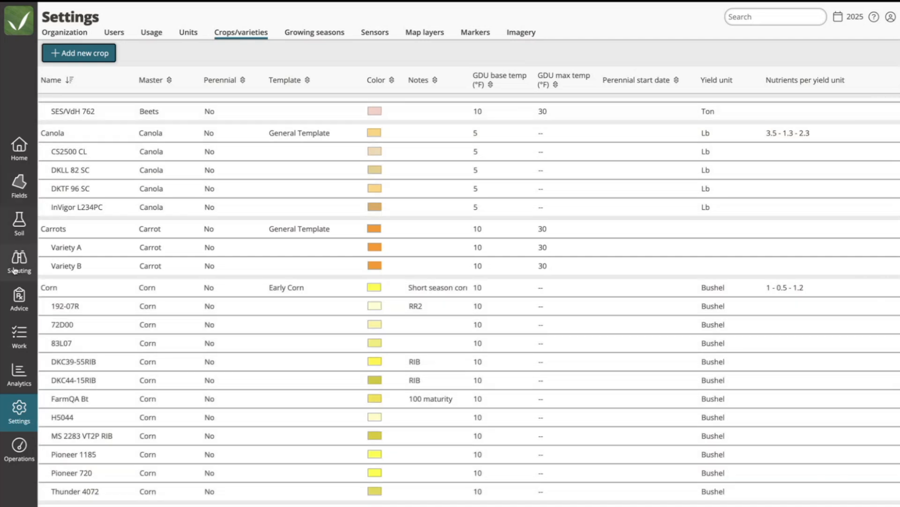
Create a new nutrient blend in Advice, named with the presenter's first name followed by "Webinar Corn"
click(16, 301)
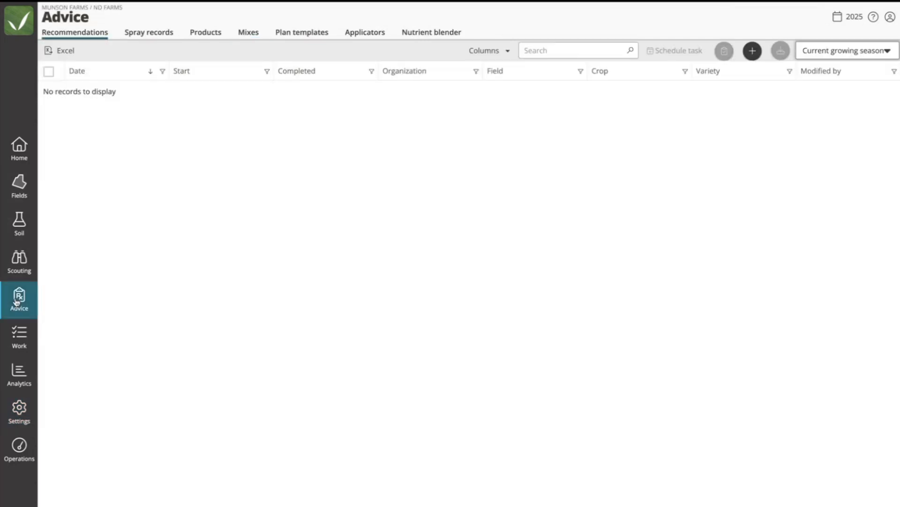
click(420, 36)
click(737, 50)
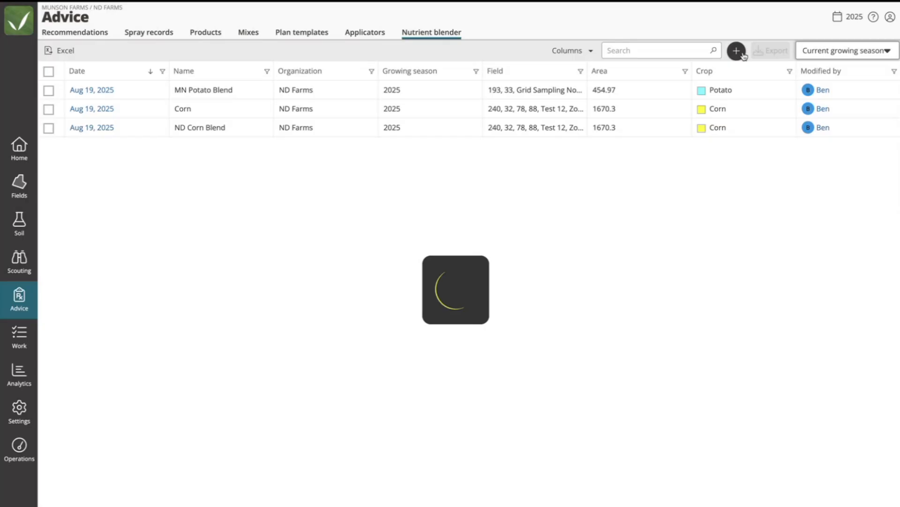
click(96, 85)
text(Ben)
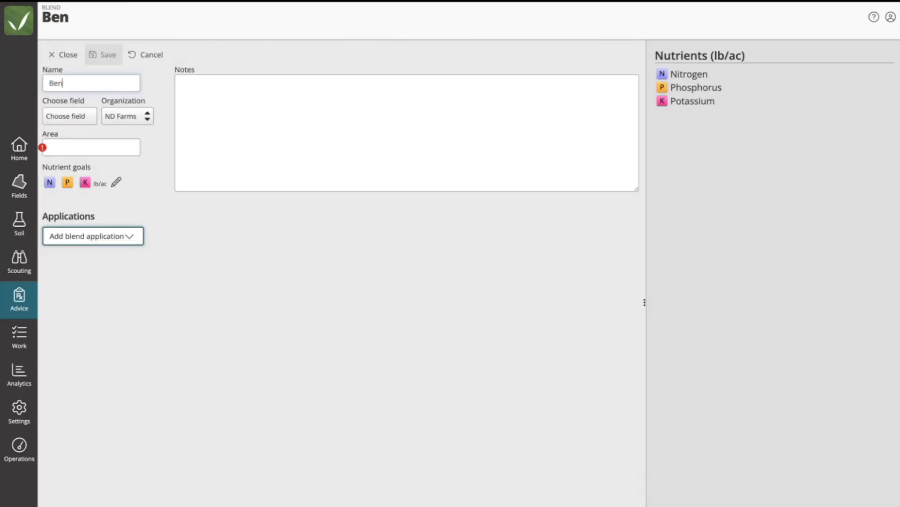
text( Webinar Cor n)
Assign the corn fields 240, 32, 78, 88, Test 12 and Zone Field to the blend
click(70, 117)
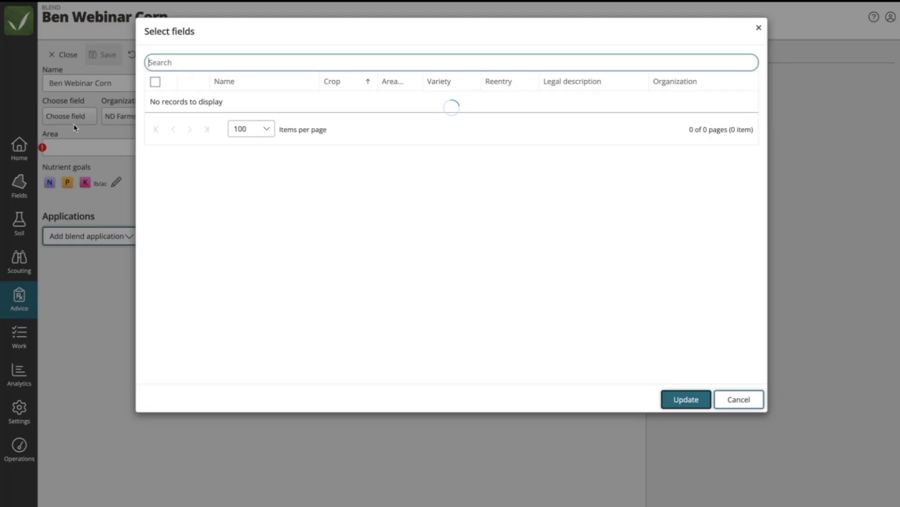
text(corn)
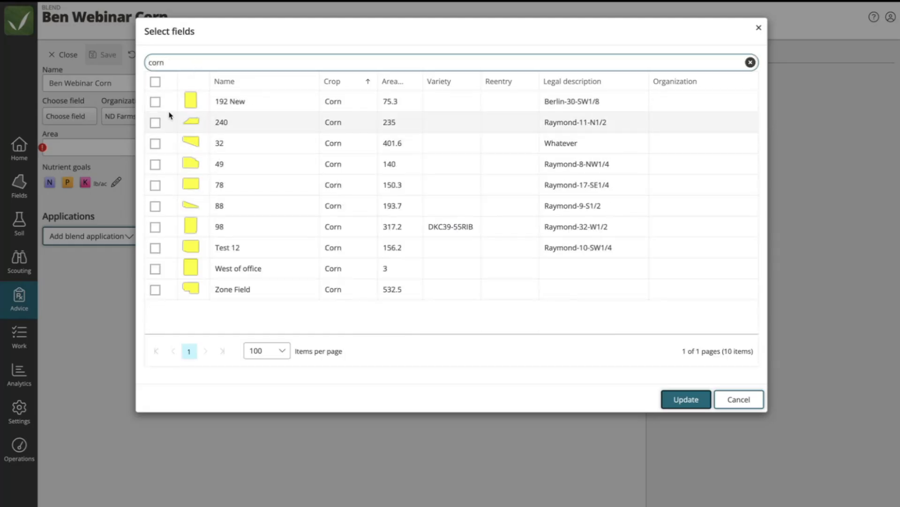
click(155, 83)
click(155, 102)
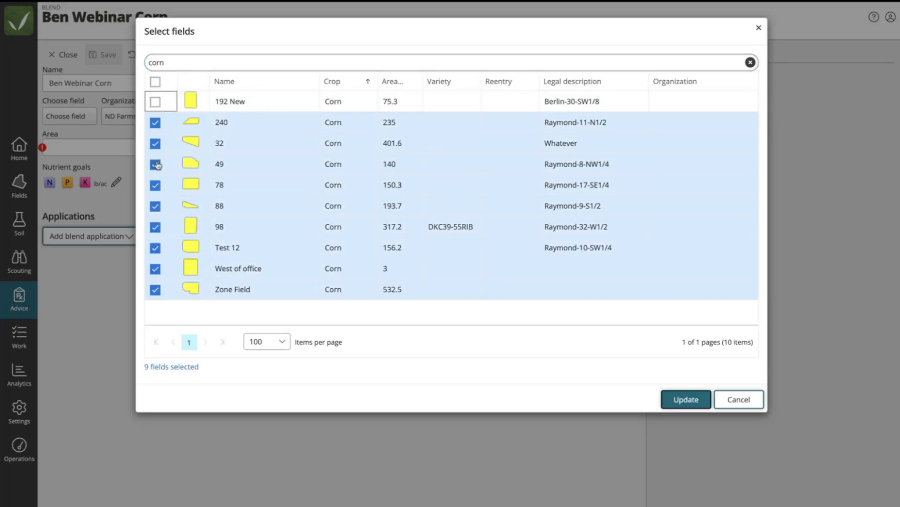
click(156, 165)
click(155, 227)
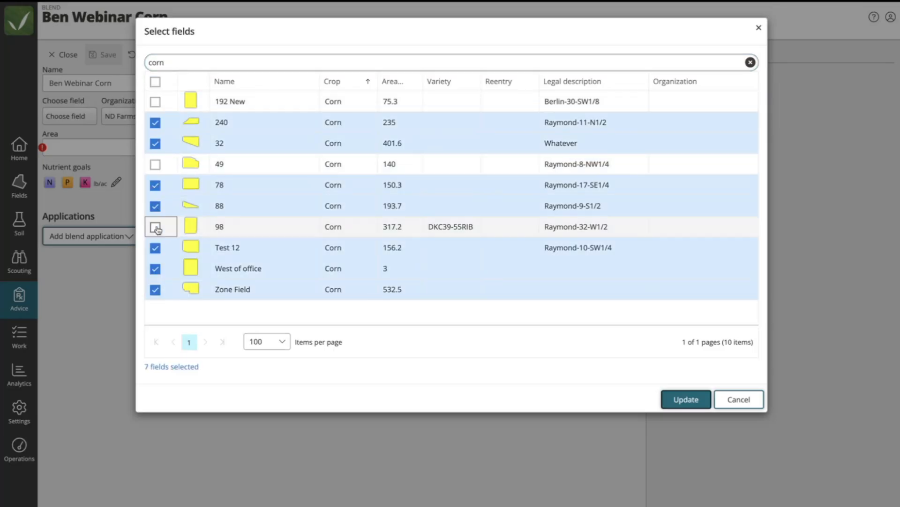
click(155, 269)
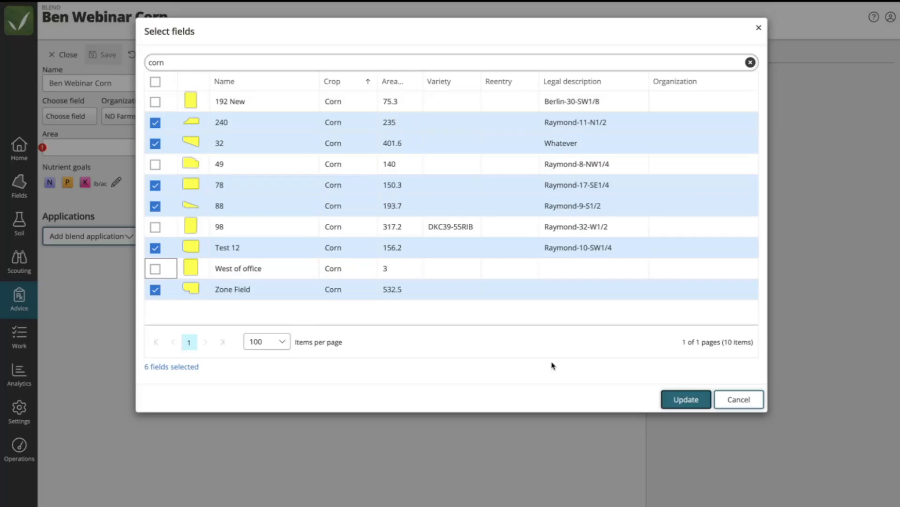
click(686, 401)
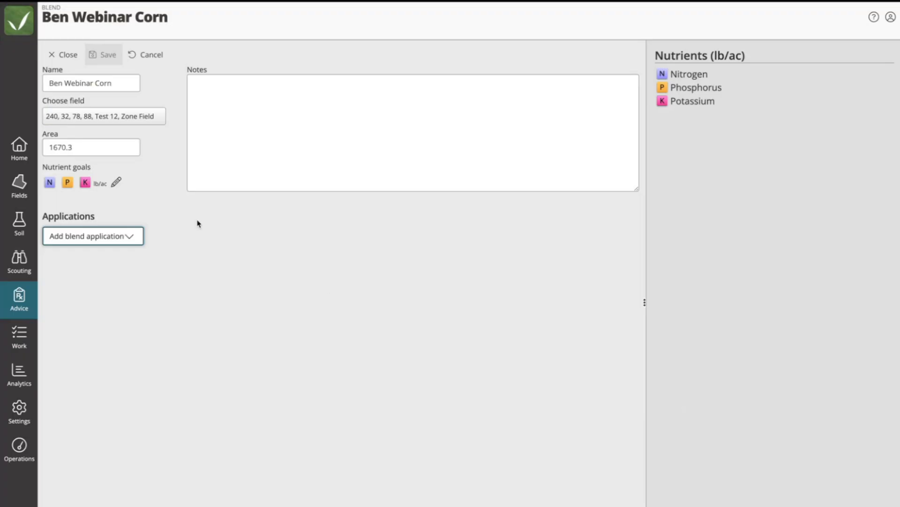
Set the overall corn yield goal to 200 bushels in the blend's nutrient goals
click(115, 182)
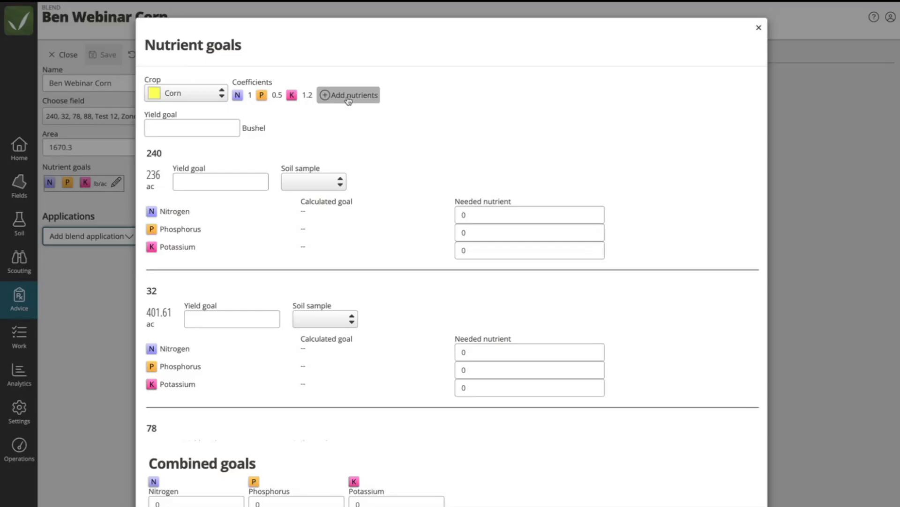
click(176, 132)
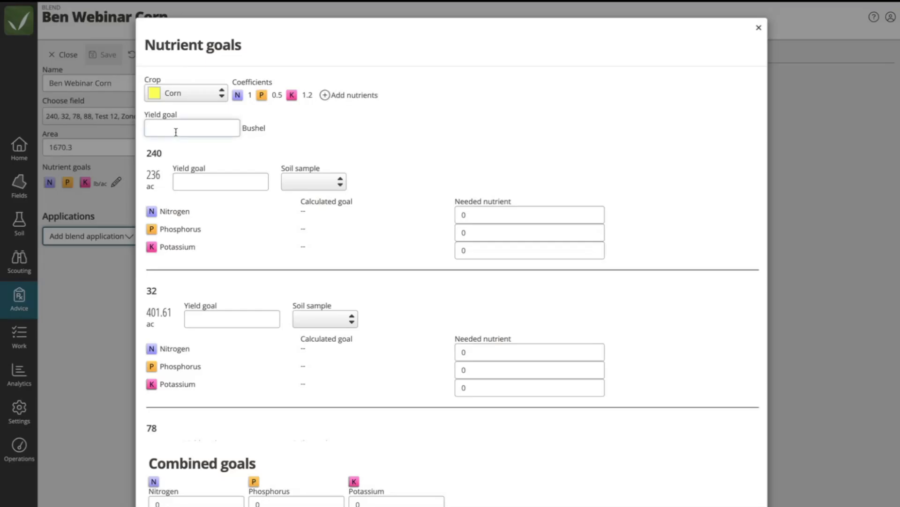
text(200)
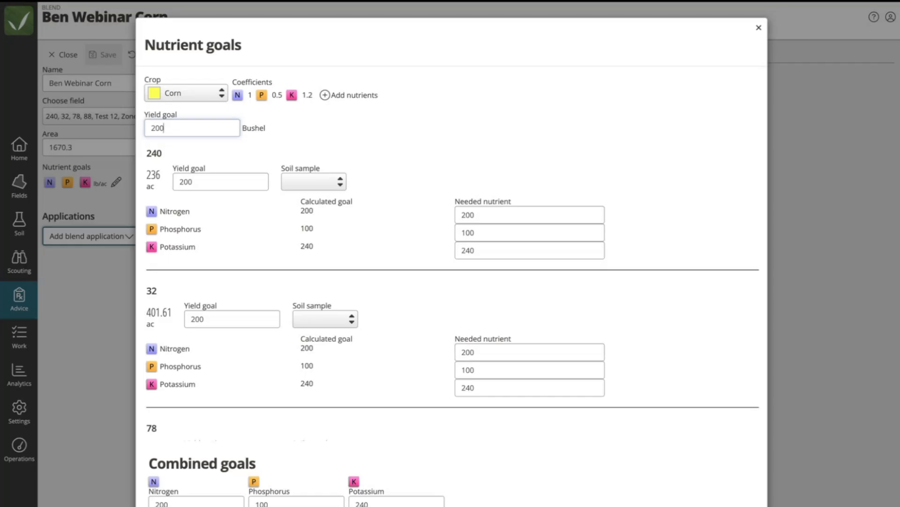
Set individual yield goals of 225 for field 240, 190 for field 32 and 205 for field 78
drag(203, 181, 177, 181)
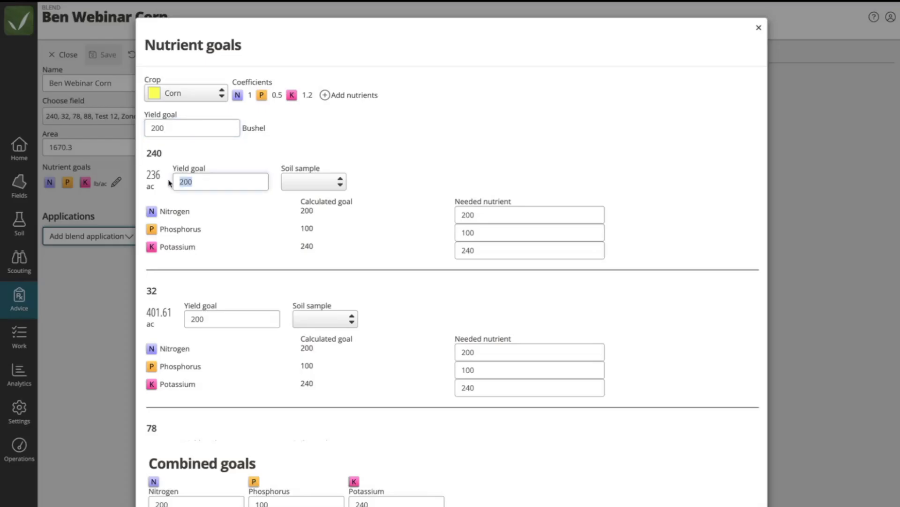
text(2)
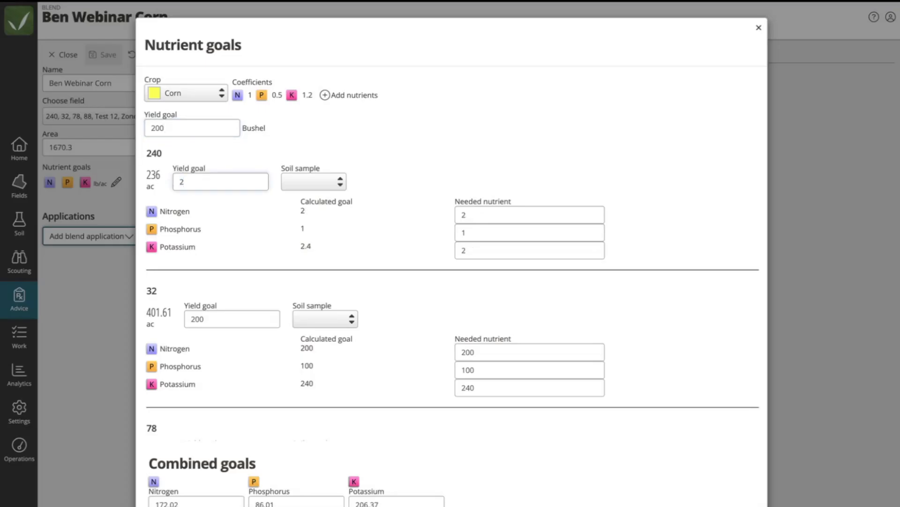
text(25)
click(211, 322)
drag(212, 322, 187, 322)
text(190)
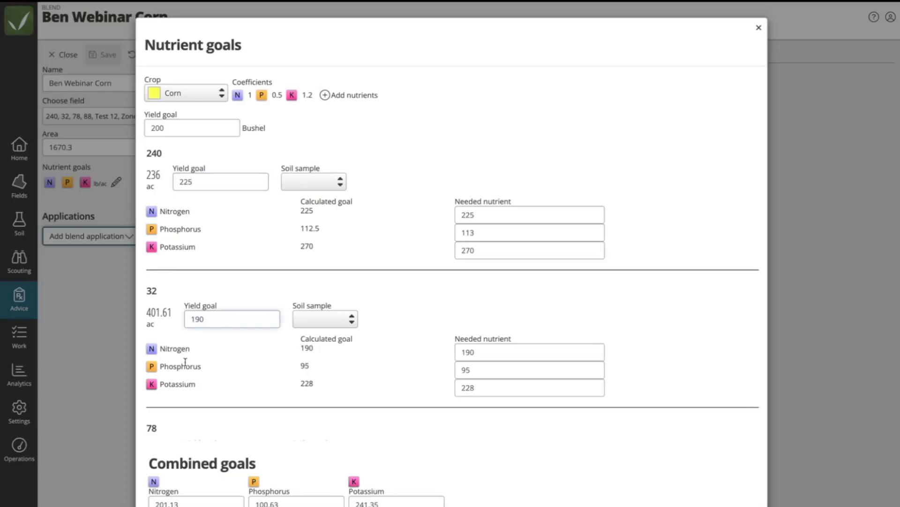
scroll(185, 362, down, 2)
drag(218, 381, 167, 386)
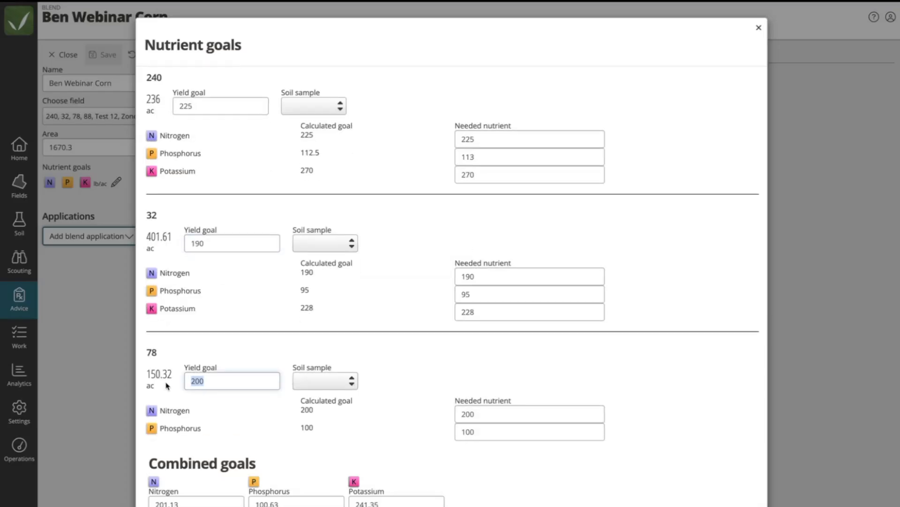
text(205)
scroll(225, 325, up, 2)
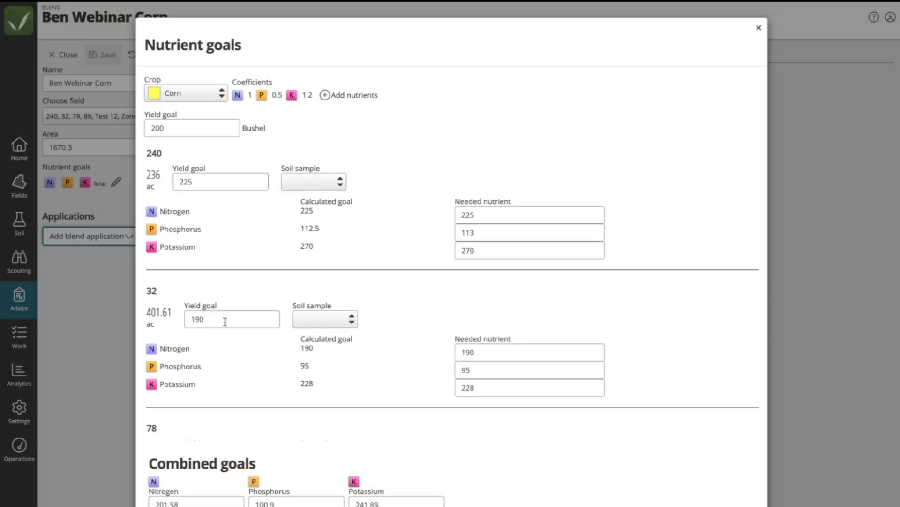
Compare field 240's yield goal with its calculated nitrogen, and try overriding its needed nitrogen with 310
drag(145, 154, 193, 182)
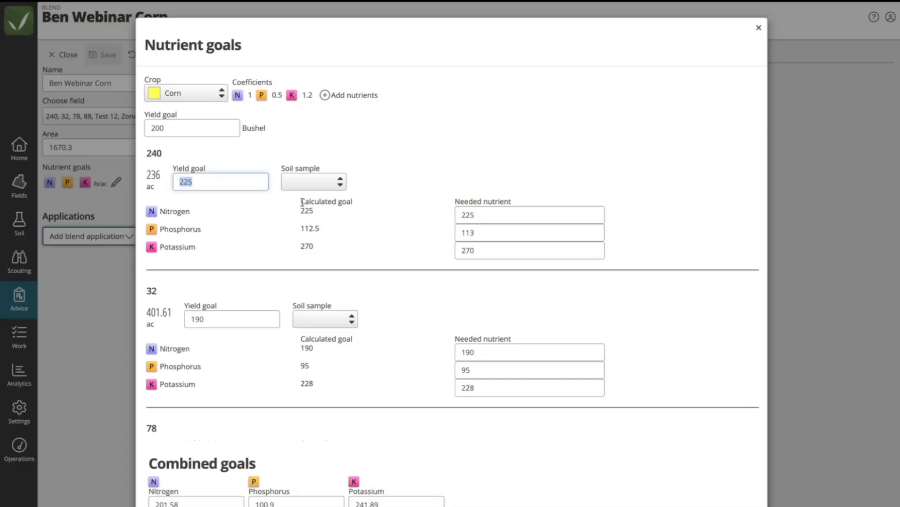
drag(301, 211, 316, 214)
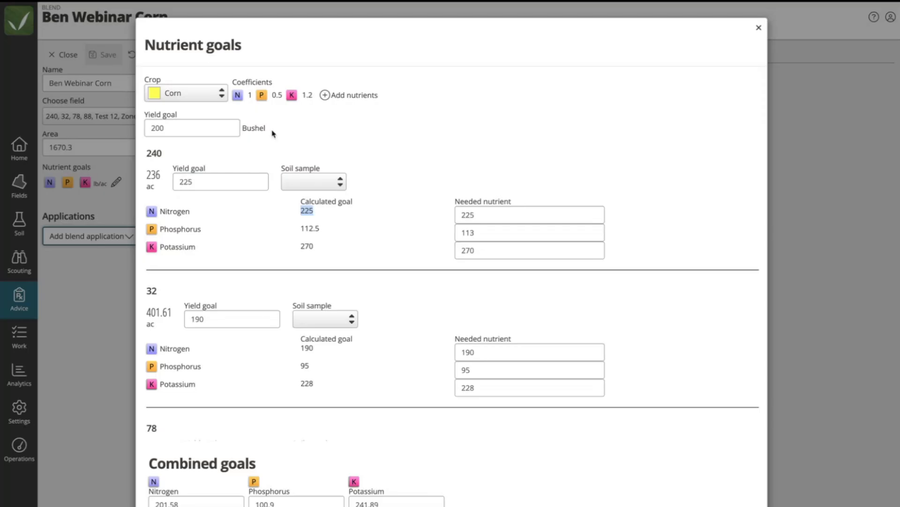
drag(251, 96, 247, 96)
drag(179, 181, 211, 182)
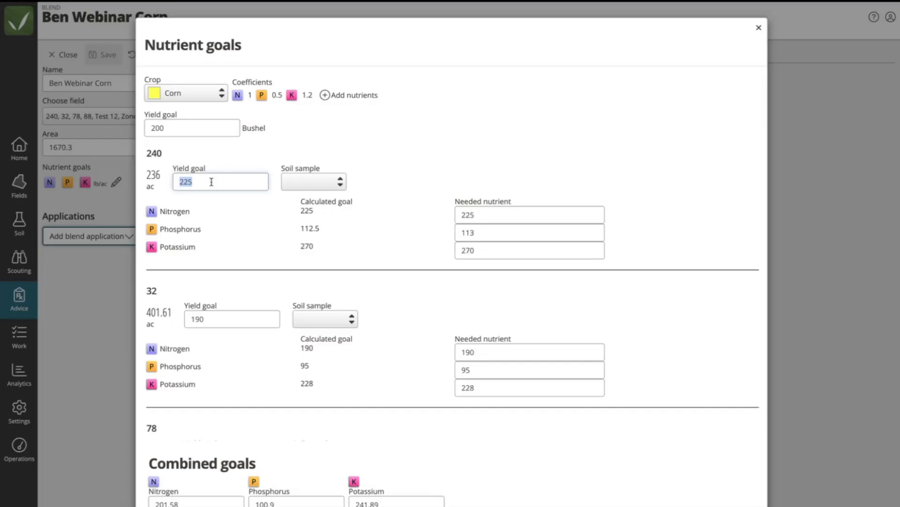
drag(300, 211, 319, 214)
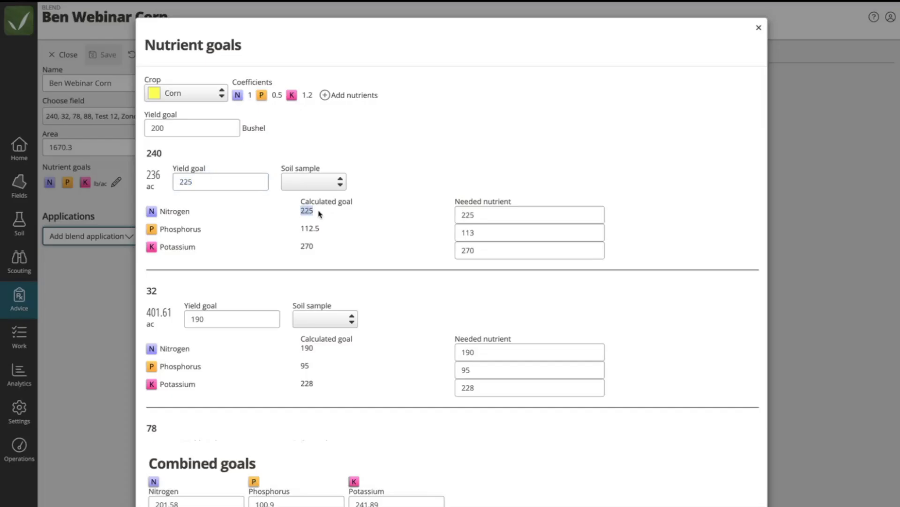
drag(475, 214, 436, 216)
text(300)
key(BackSpace)
key(BackSpace)
key(BackSpace)
text(310)
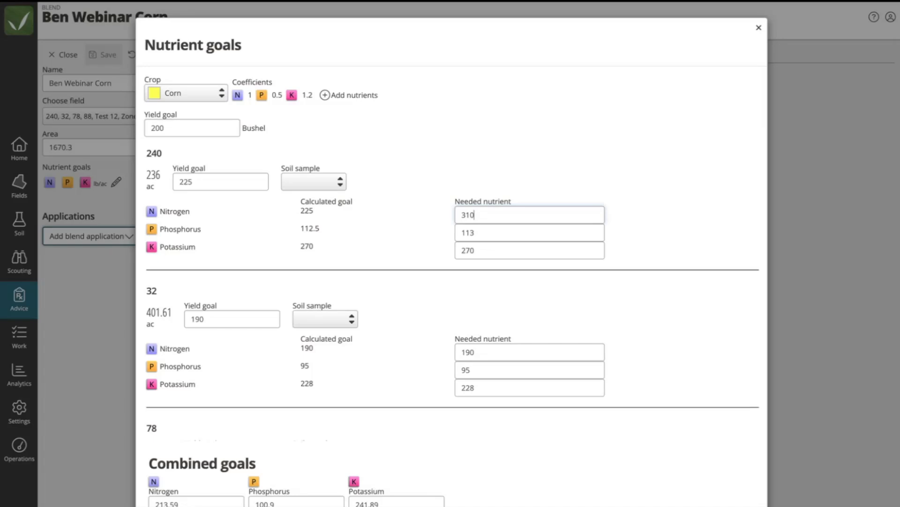
Apply the Dec 9, 2022 soil sample to field 240 and compare its calculated goals, sample values and needed nutrients
click(340, 186)
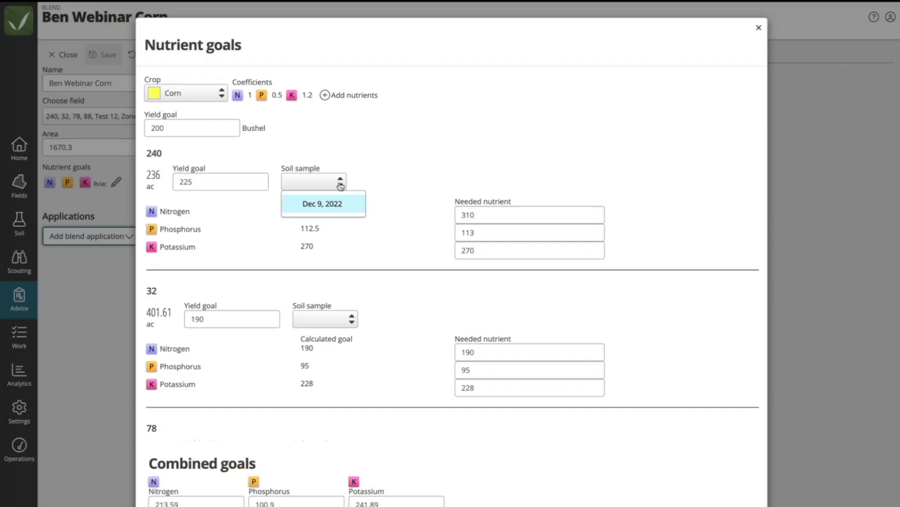
click(318, 206)
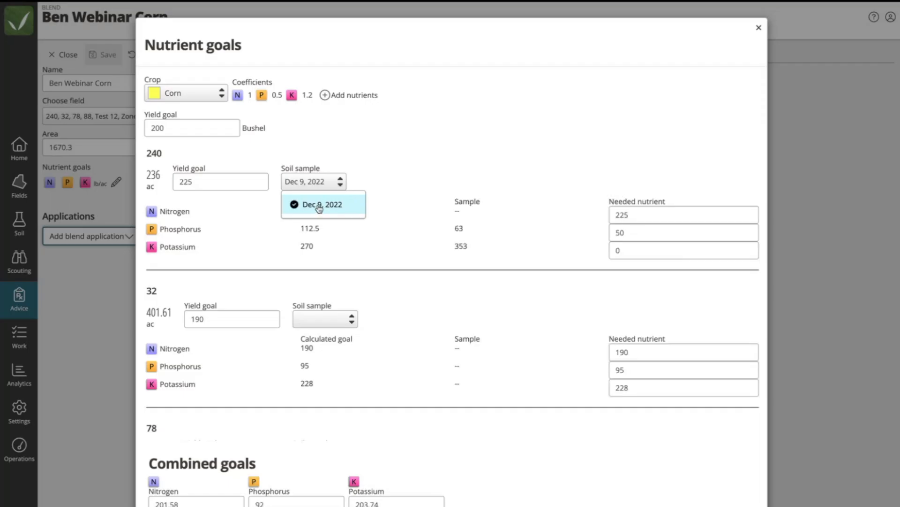
click(451, 153)
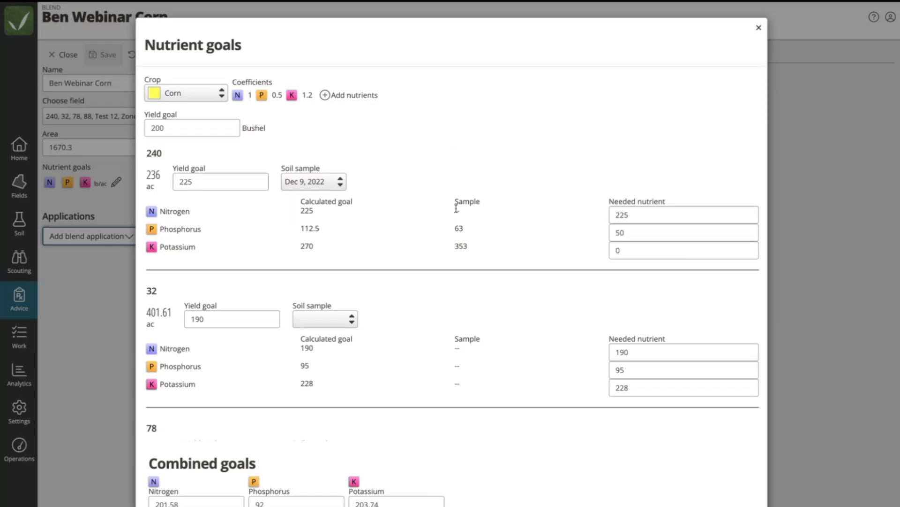
drag(456, 210, 472, 214)
click(302, 228)
drag(302, 228, 331, 230)
drag(632, 231, 604, 230)
drag(299, 246, 476, 250)
Apply the May 12, 2021 soil samples to fields 32 and 78
scroll(530, 282, down, 1)
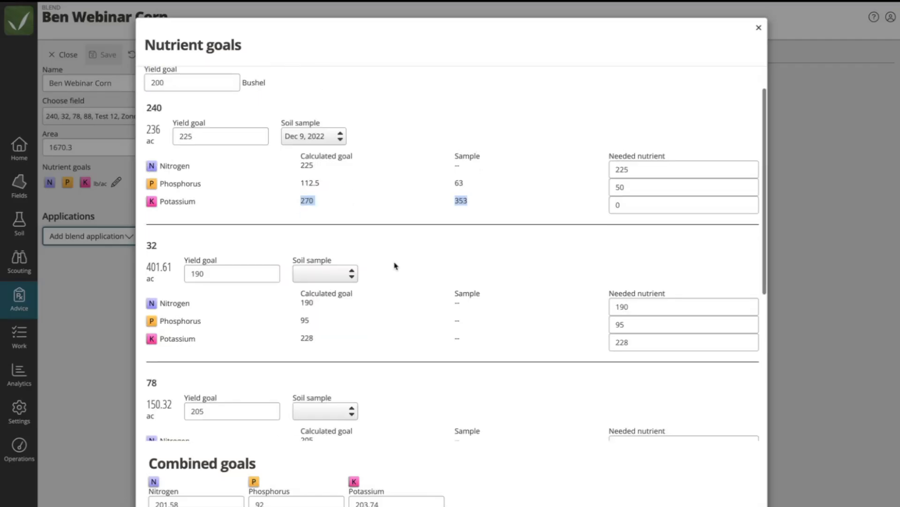
click(343, 278)
click(430, 281)
scroll(430, 281, down, 2)
click(353, 309)
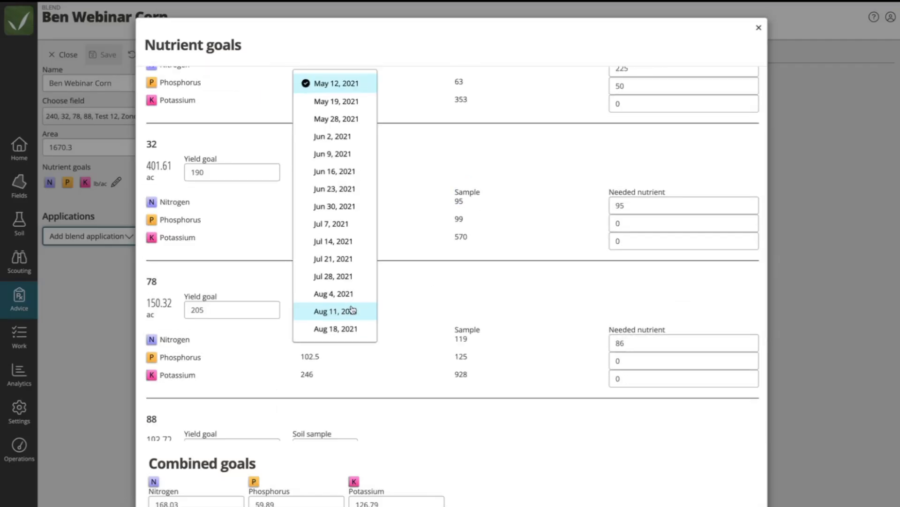
click(432, 308)
Apply the May 12, 2021 soil samples to fields 88 and Test 12
scroll(434, 310, down, 2)
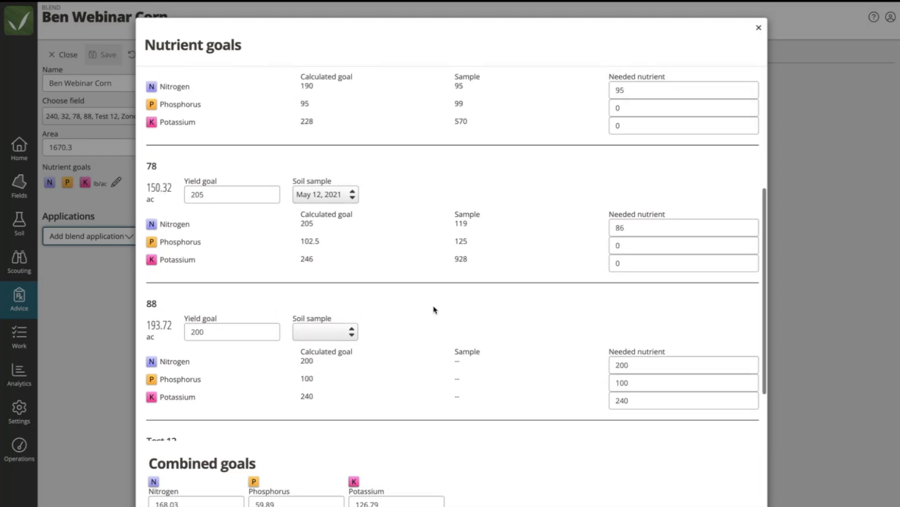
click(352, 327)
click(426, 328)
scroll(427, 330, down, 3)
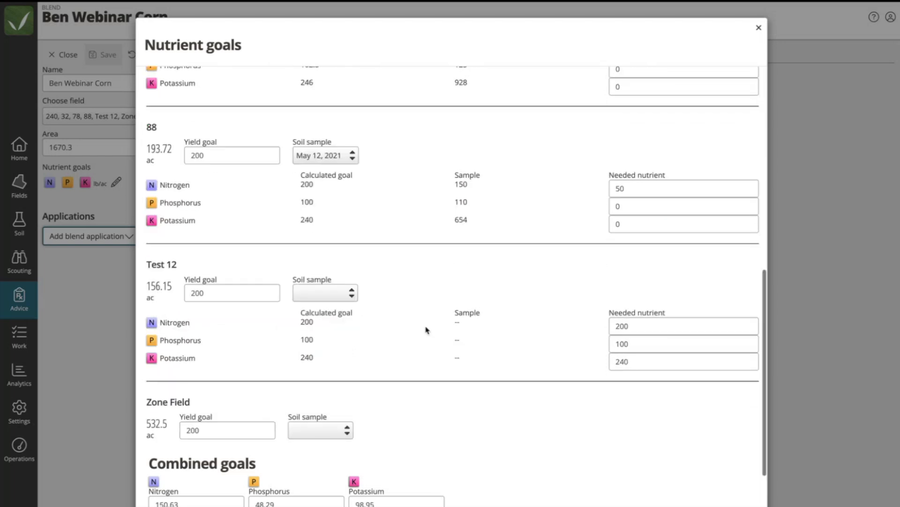
click(352, 293)
click(469, 307)
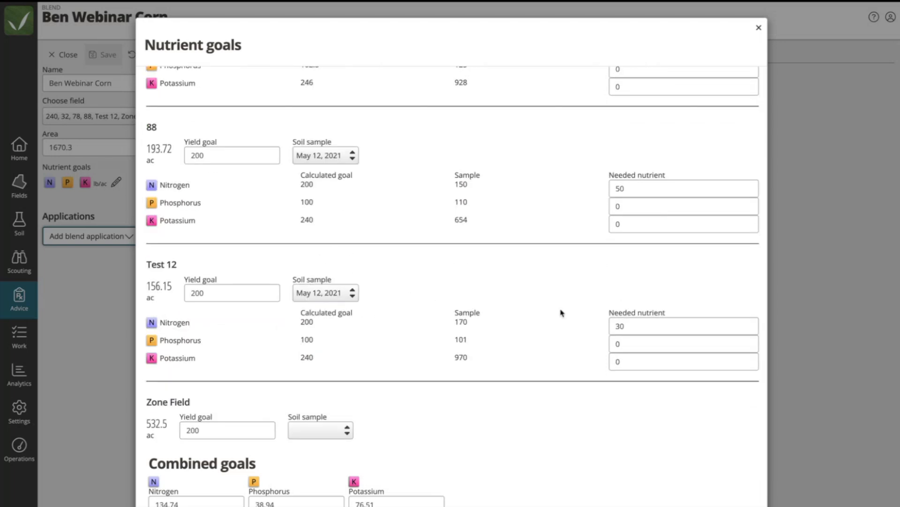
Apply the Oct 1, 2016 soil sample to Zone Field and review the needed nutrients of all fields
scroll(458, 342, down, 3)
click(346, 342)
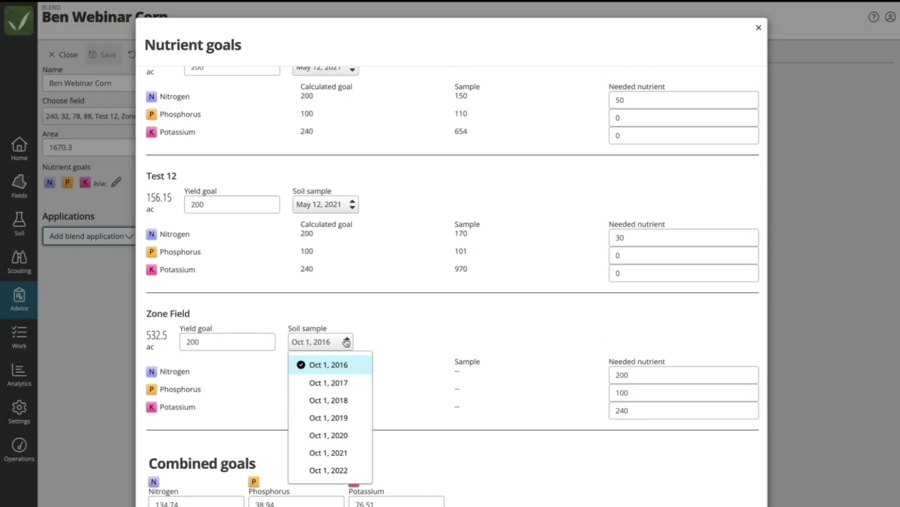
click(432, 372)
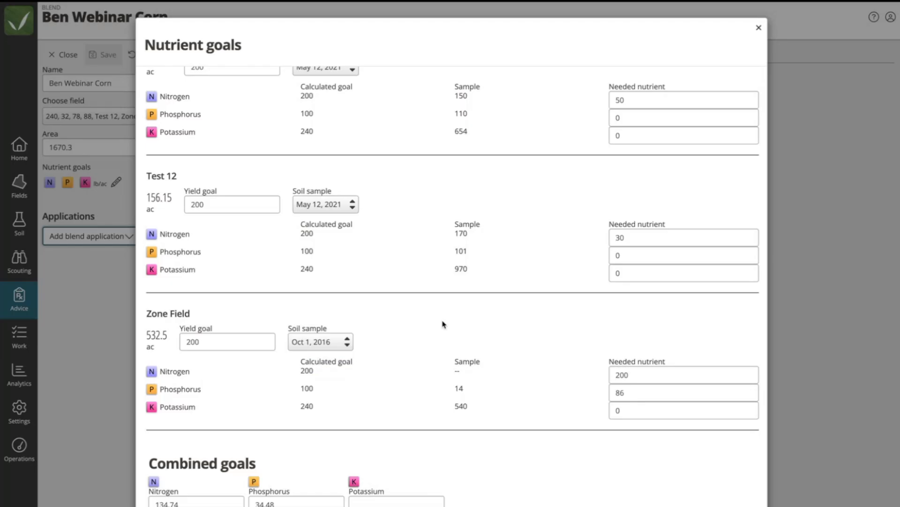
scroll(484, 201, up, 3)
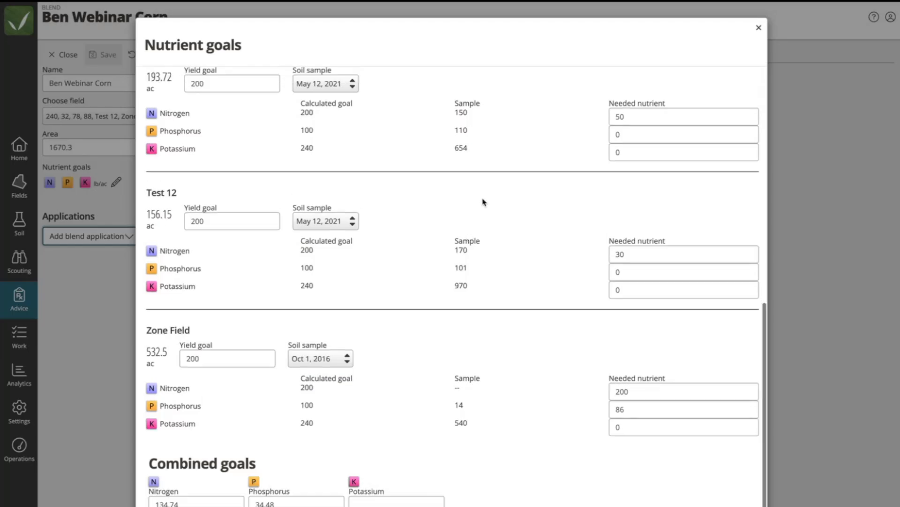
scroll(484, 202, up, 4)
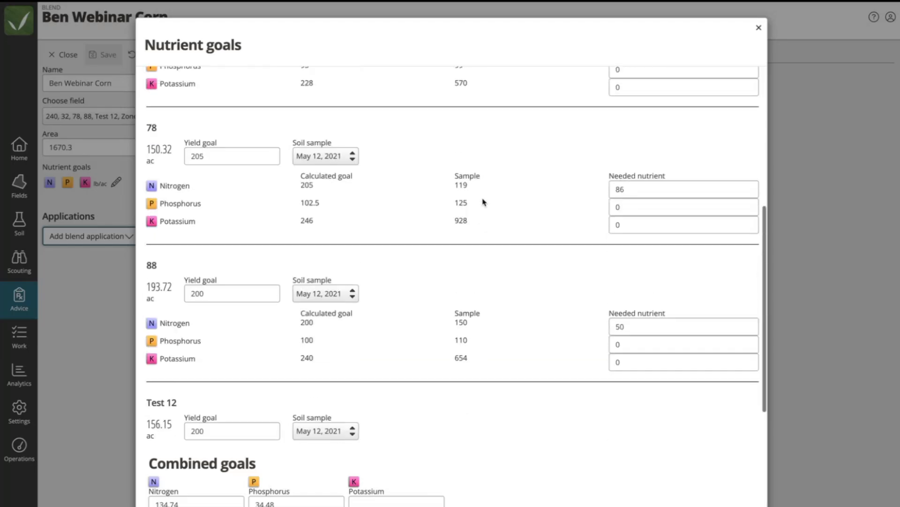
scroll(484, 201, up, 6)
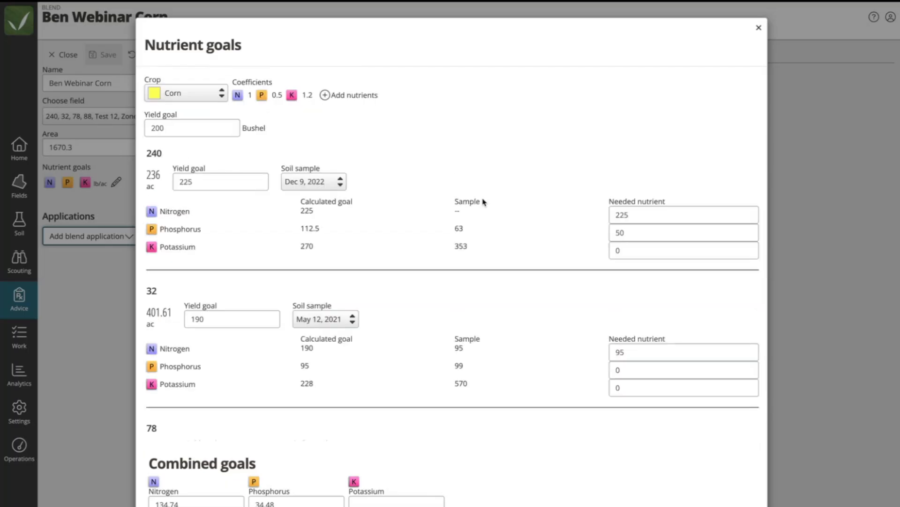
Examine the combined goals and the needed nitrogen of fields 240, 32 and 78
drag(151, 464, 355, 499)
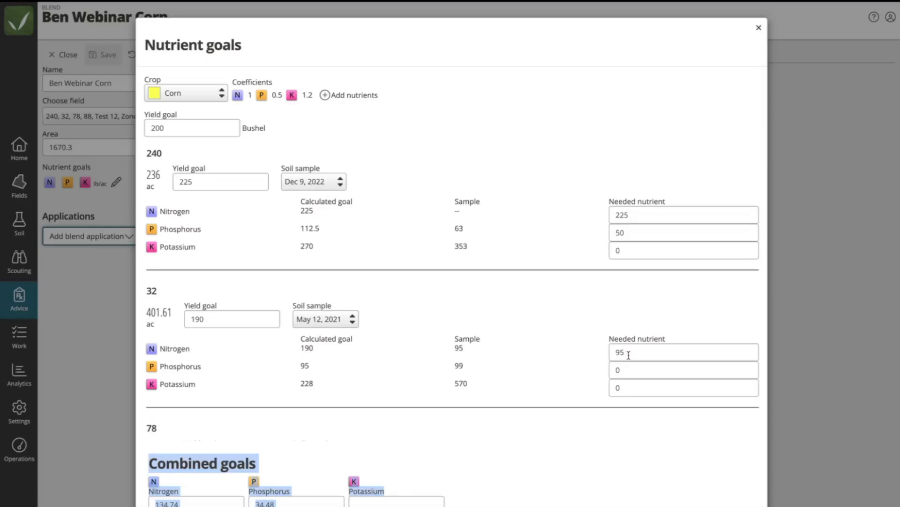
drag(629, 355, 615, 354)
scroll(522, 351, down, 1)
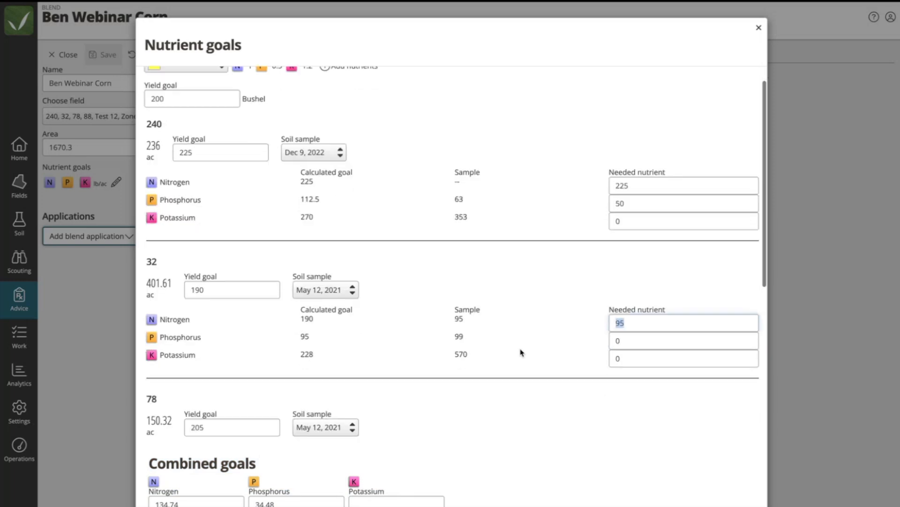
scroll(522, 352, down, 2)
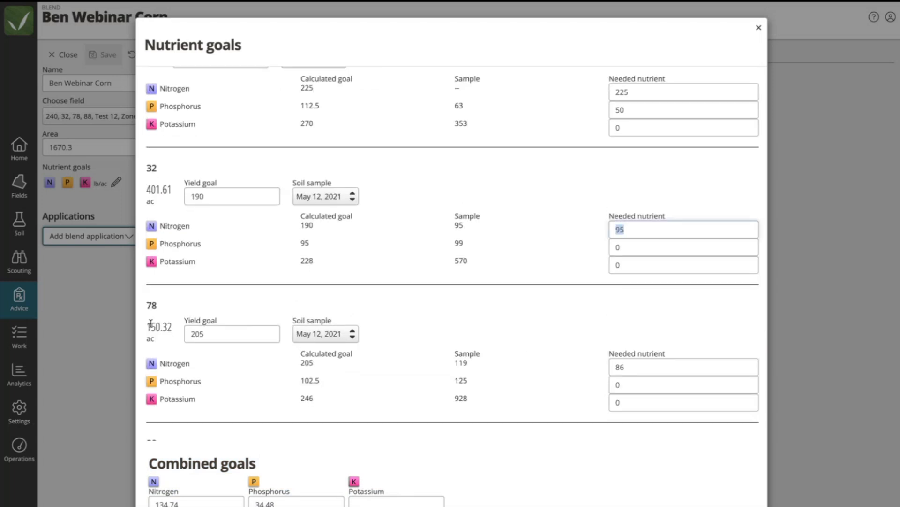
drag(623, 367, 603, 368)
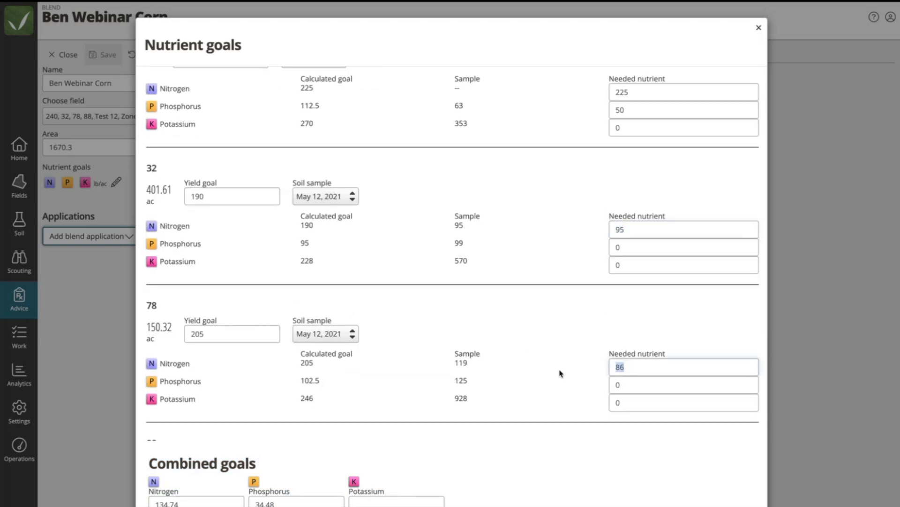
scroll(558, 373, up, 1)
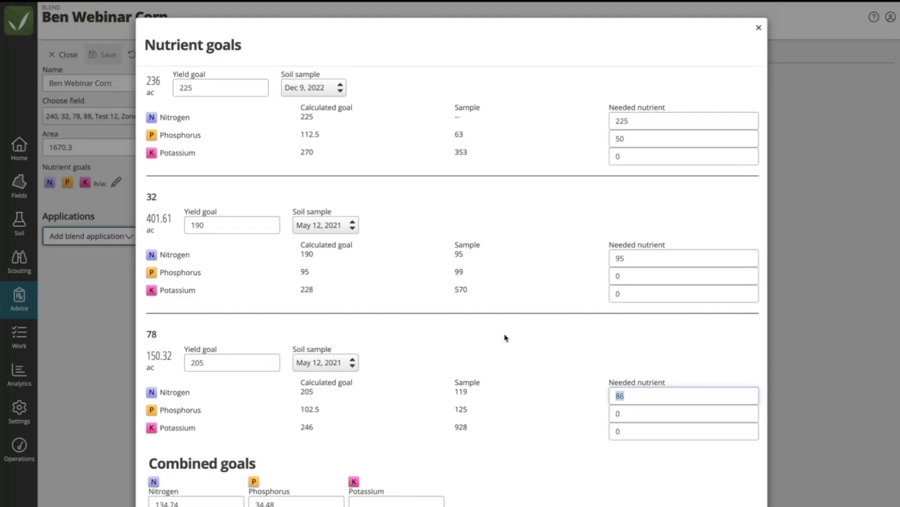
scroll(545, 232, up, 1)
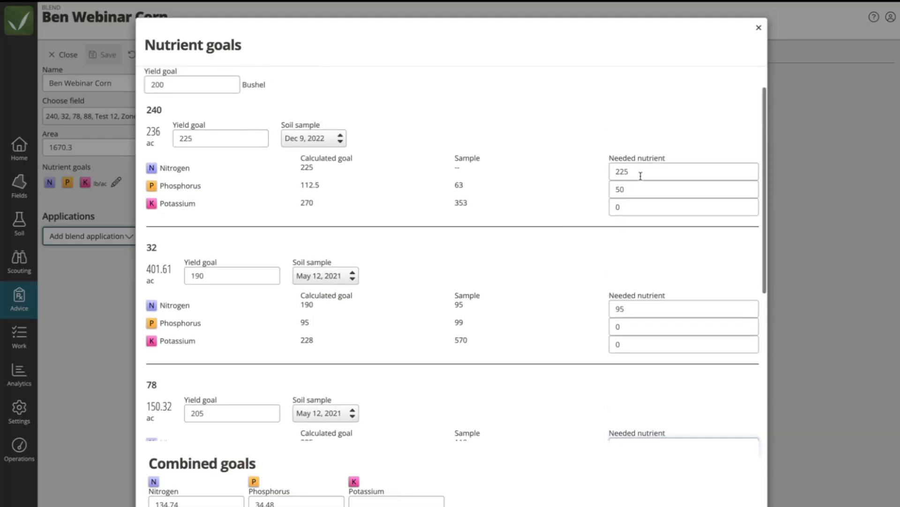
Set field 240's needed nitrogen to 50 and field 32's needed phosphorus to 5
drag(631, 172, 583, 172)
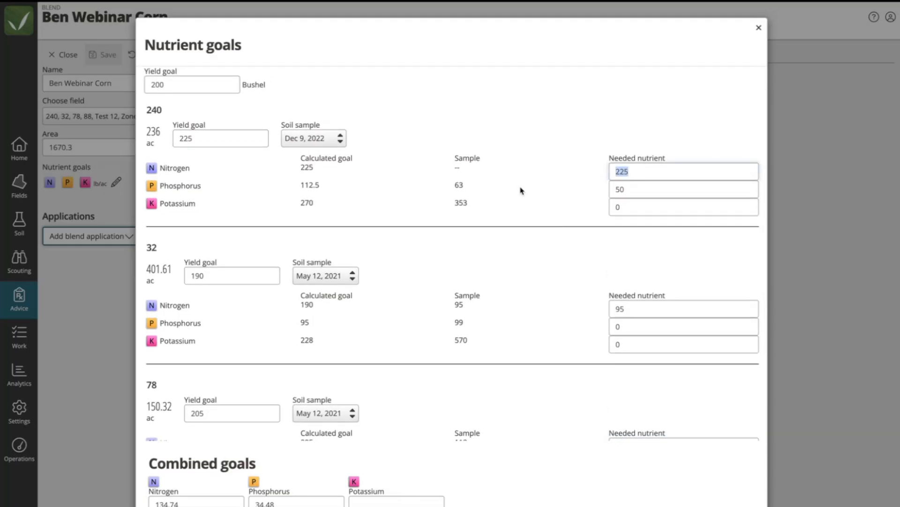
text(50)
scroll(517, 252, down, 2)
click(629, 236)
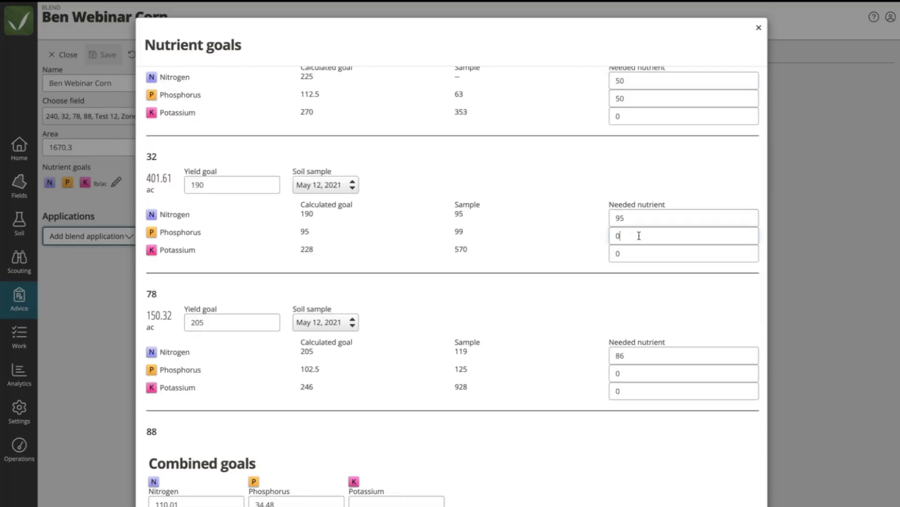
drag(630, 238, 586, 237)
text(5)
scroll(411, 263, down, 1)
scroll(411, 262, down, 2)
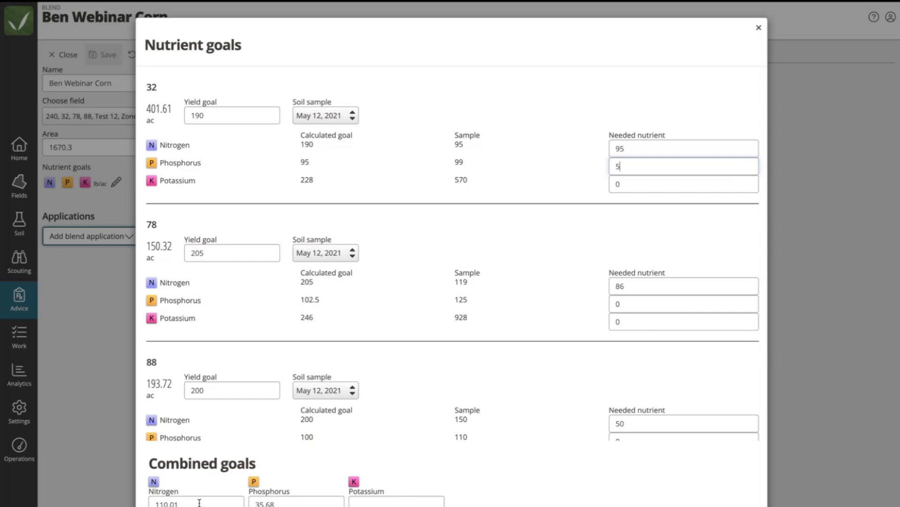
Override the combined goals with 115 nitrogen, 35 phosphorus and 10 potassium
drag(186, 503, 139, 503)
text(115)
key(Tab)
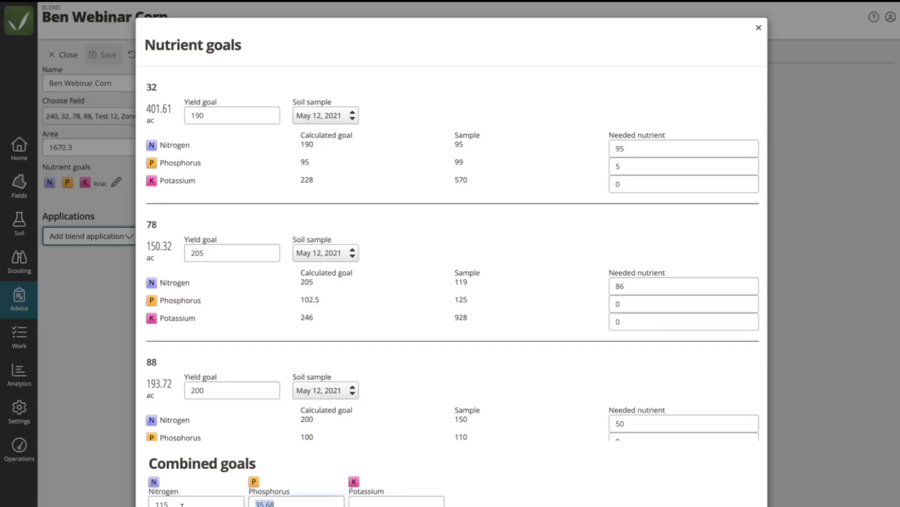
text(325)
key(BackSpace)
key(BackSpace)
text(5)
key(Tab)
text(10)
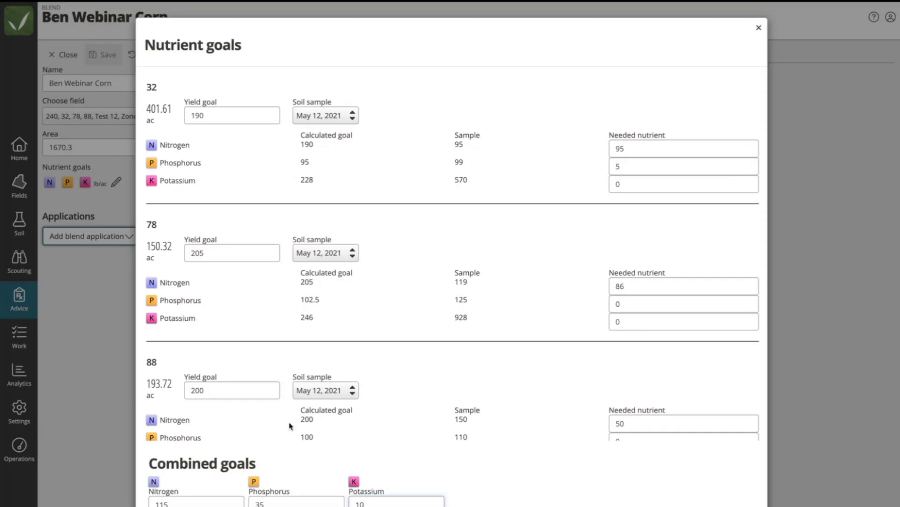
Add sulphur to the nutrient goals with a combined goal of 15 and return to the blend
scroll(454, 263, up, 5)
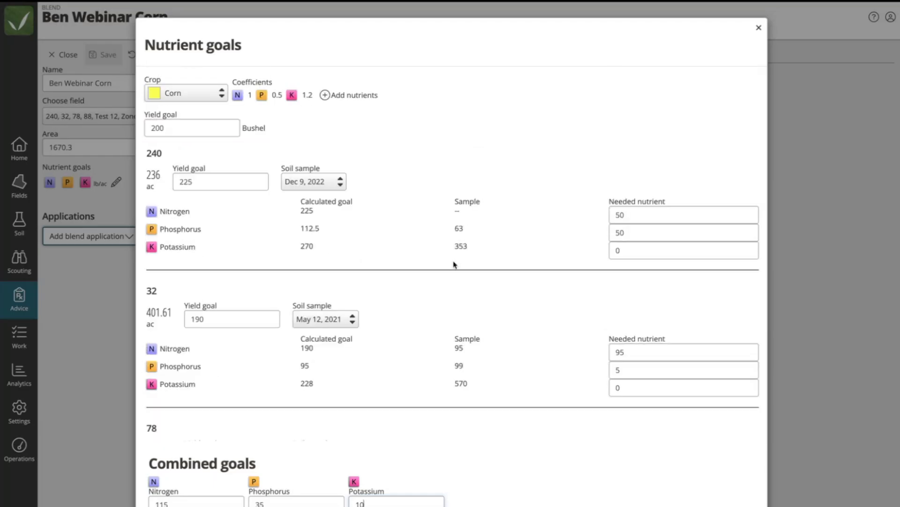
click(348, 95)
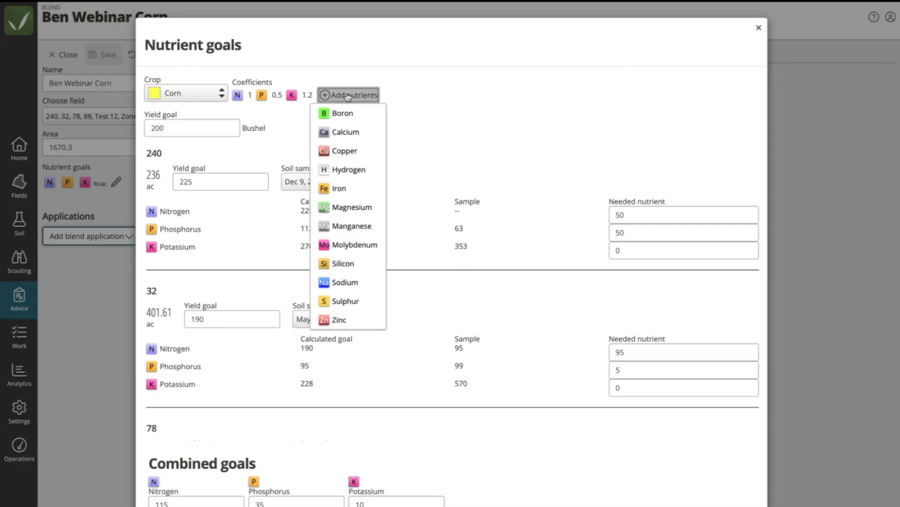
click(350, 301)
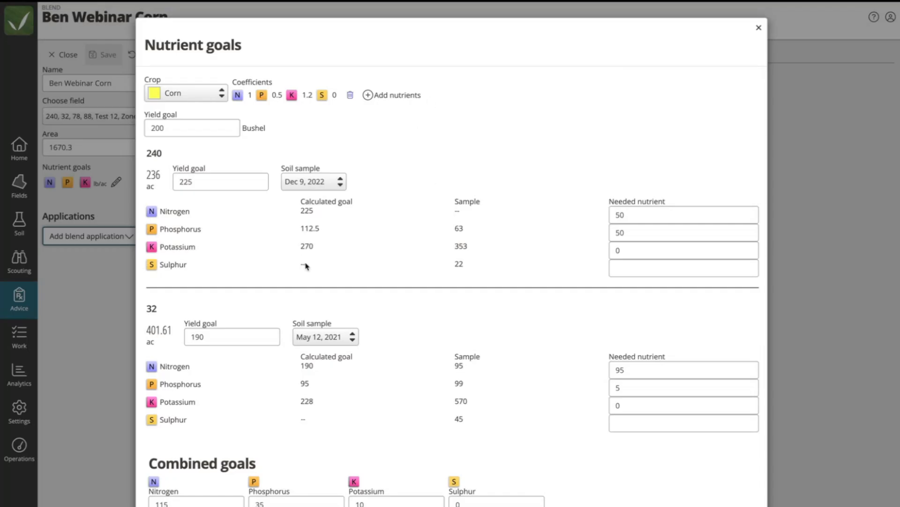
drag(299, 264, 308, 265)
drag(453, 264, 476, 268)
click(632, 269)
drag(475, 501, 428, 497)
text(15)
key(Escape)
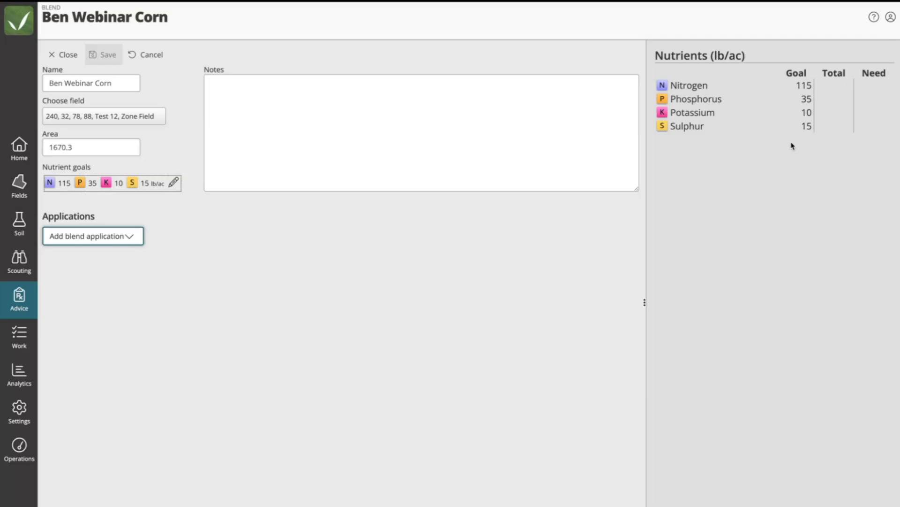
Review the blend's nutrient goals and add a blend application from the Soybean-Fall Fert (Webinar) mix
drag(796, 82, 810, 125)
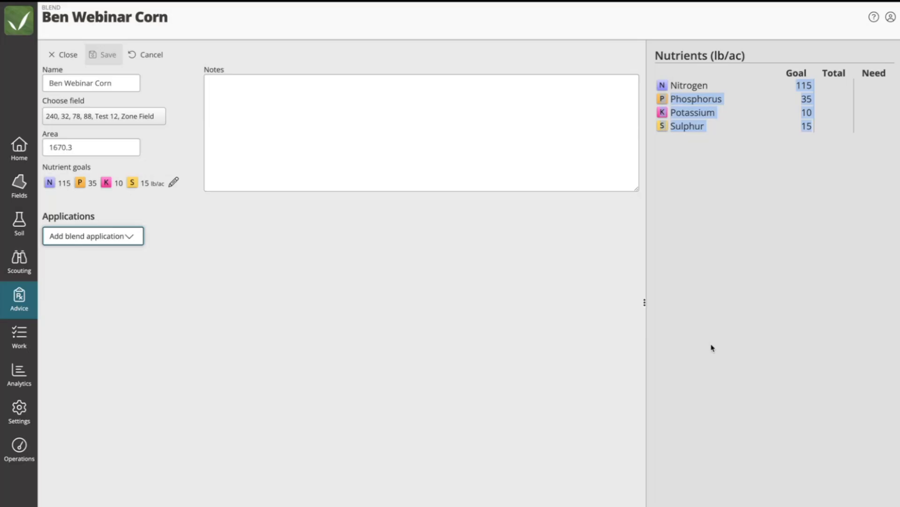
click(384, 322)
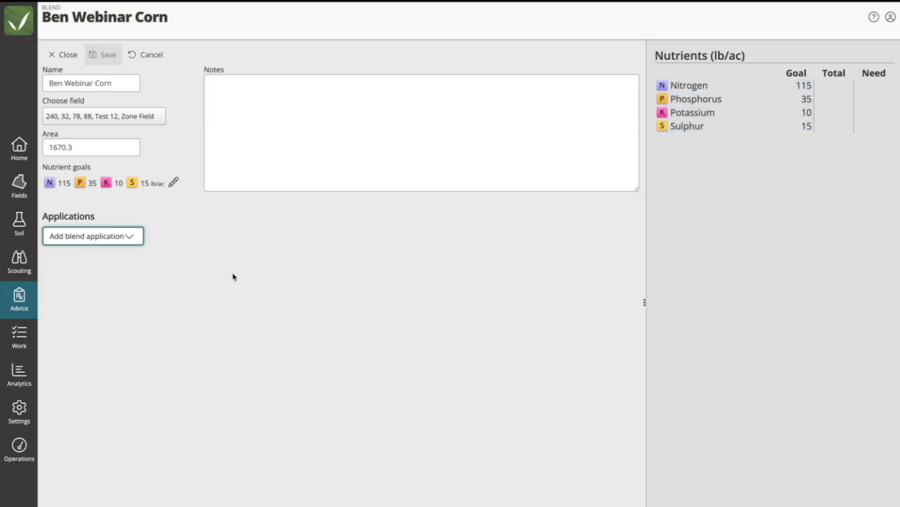
click(131, 236)
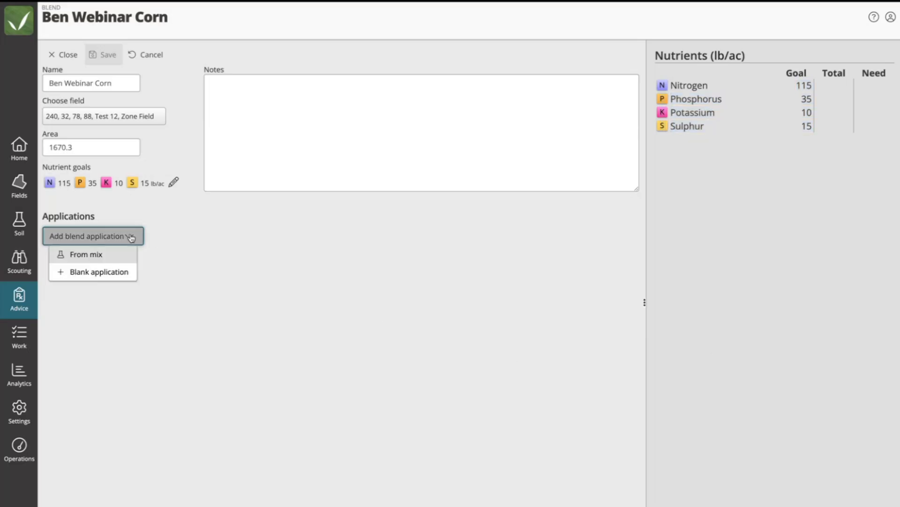
click(82, 256)
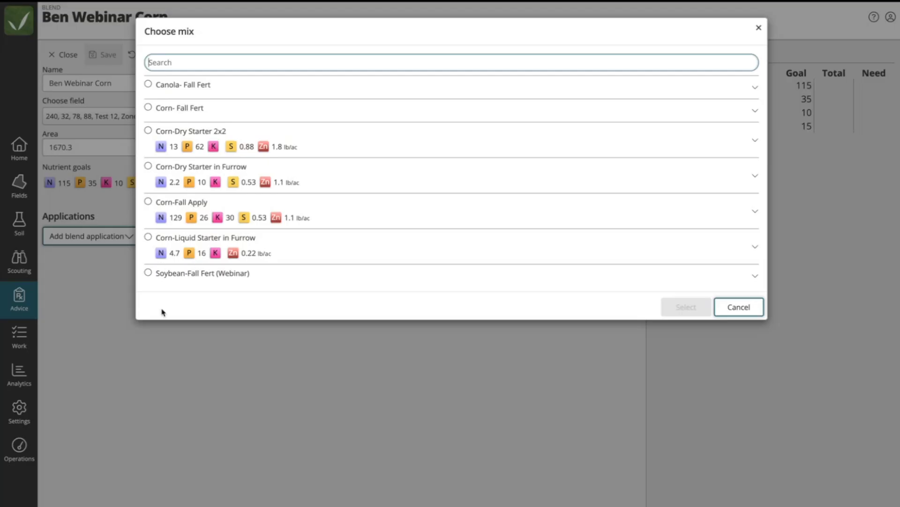
click(151, 275)
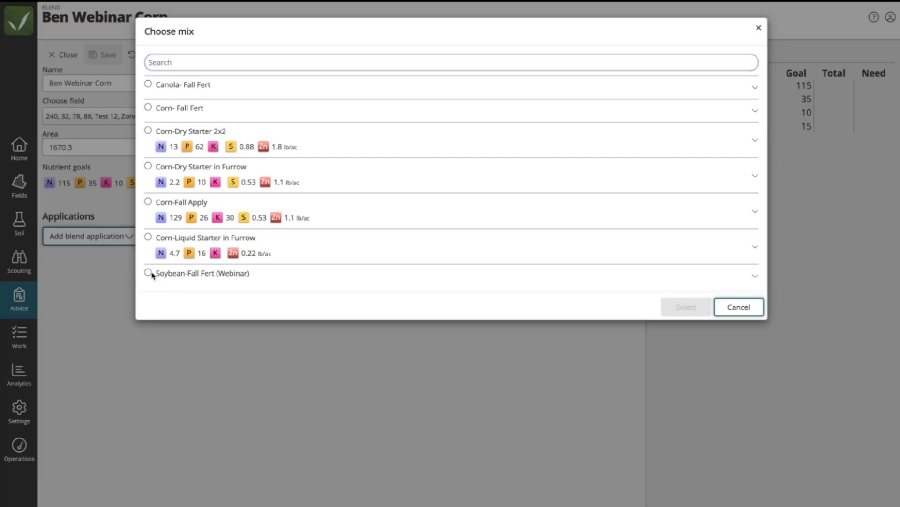
click(219, 280)
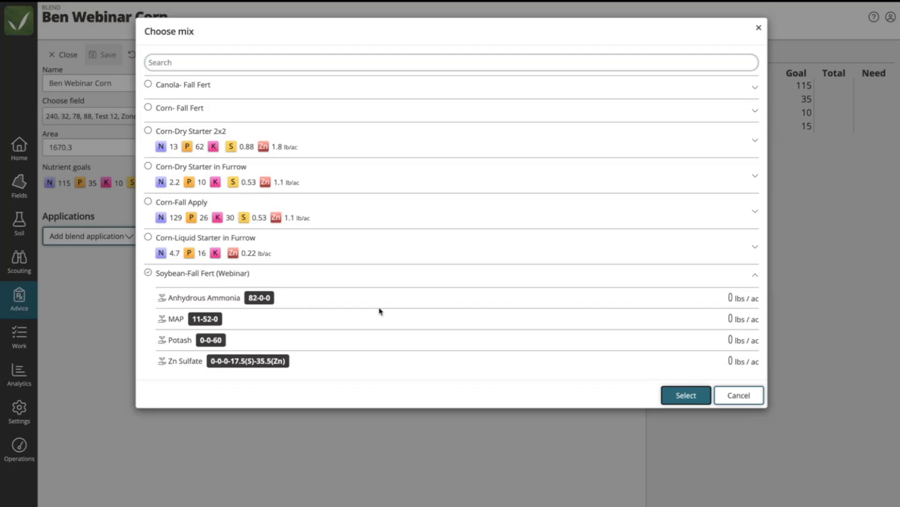
click(680, 399)
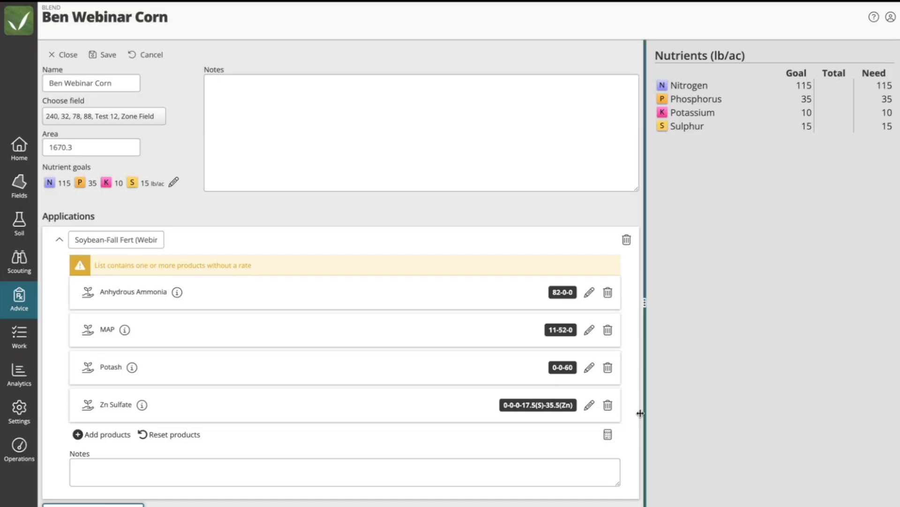
Calculate the application's product rates from 15 sulphur for Zn Sulfate, 10 potassium for Potash and 35 phosphorus for MAP
click(609, 434)
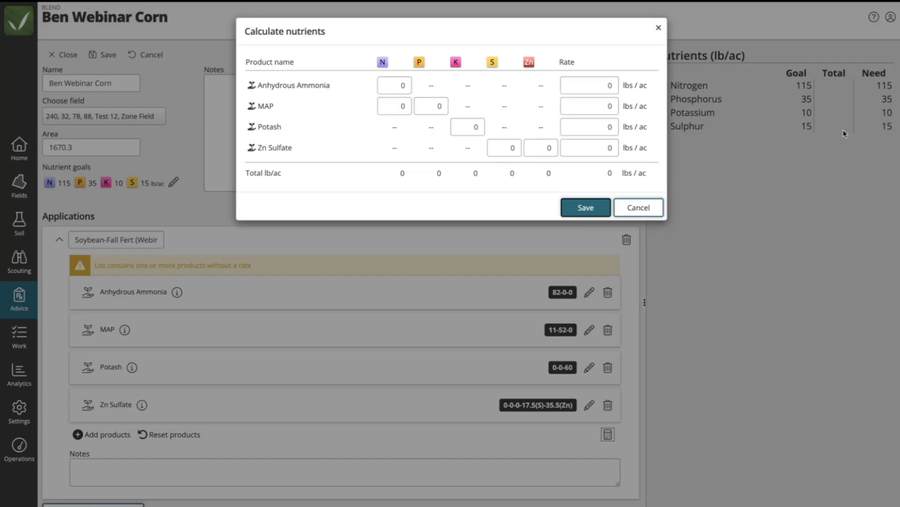
click(507, 146)
text(15)
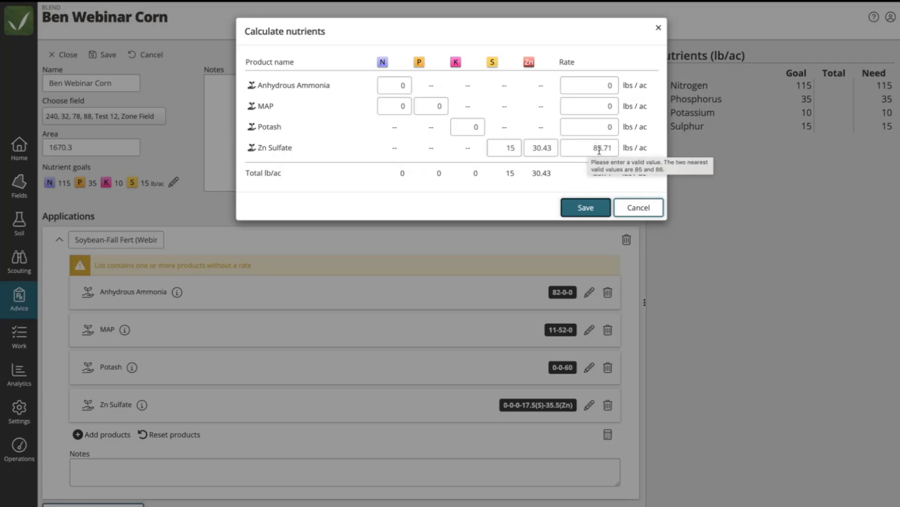
click(465, 126)
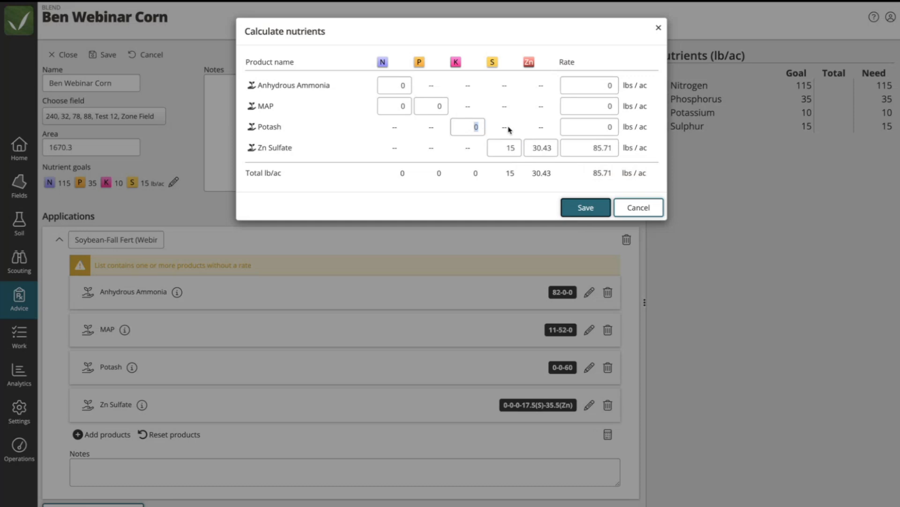
text(10)
click(427, 107)
text(35)
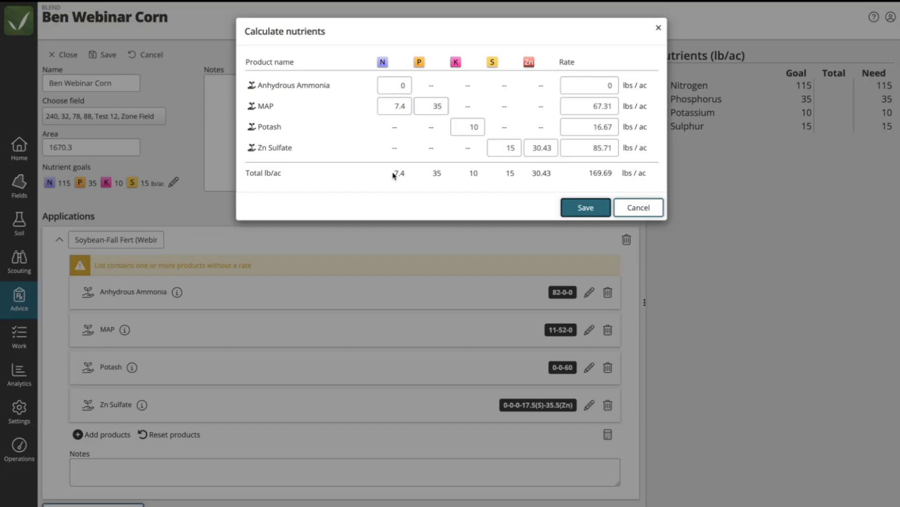
Set Anhydrous Ammonia's nitrogen to 108 lb/ac, then save the calculated rates and the blend
drag(385, 86, 424, 93)
text(108)
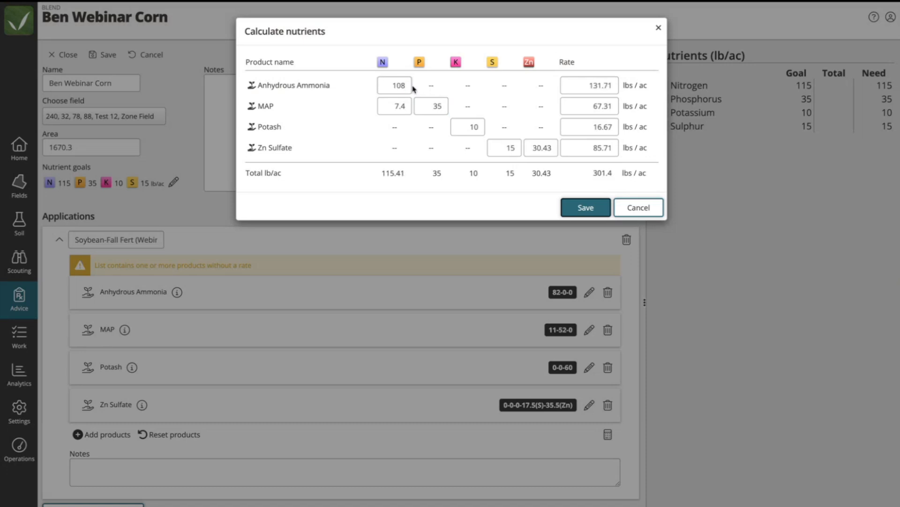
click(585, 207)
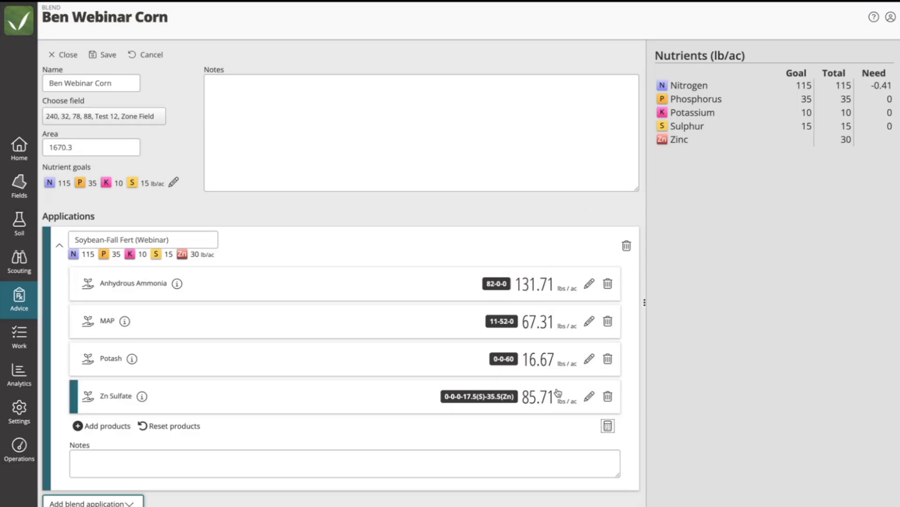
drag(871, 86, 890, 138)
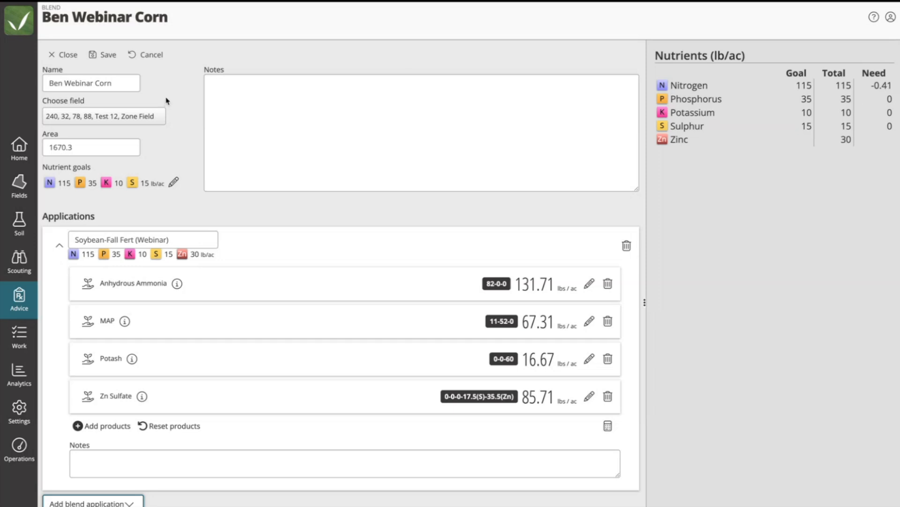
click(100, 59)
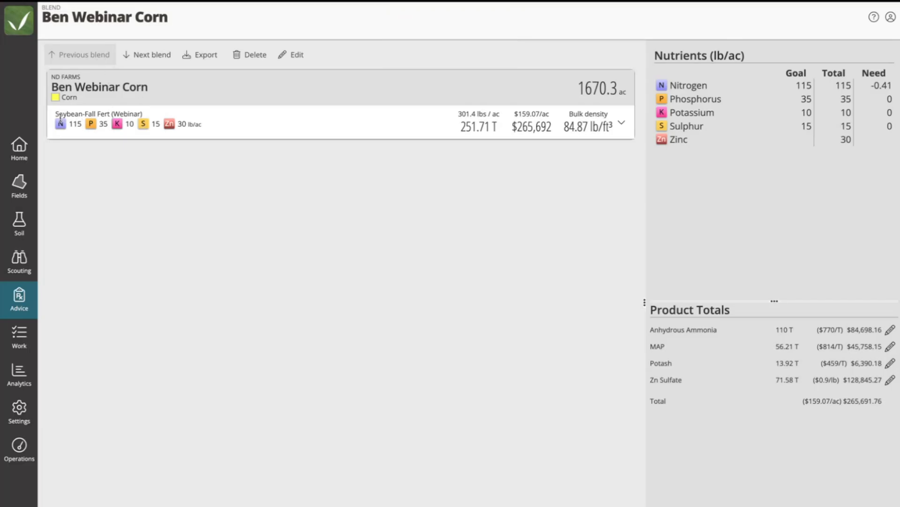
Review the saved blend's area, total tonnage and the rate and total of each product in its application
drag(577, 89, 625, 87)
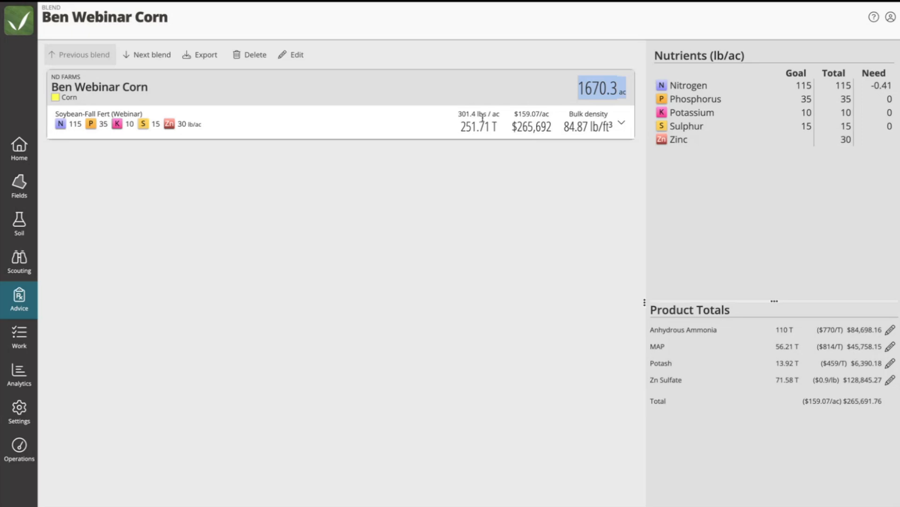
drag(459, 126, 502, 131)
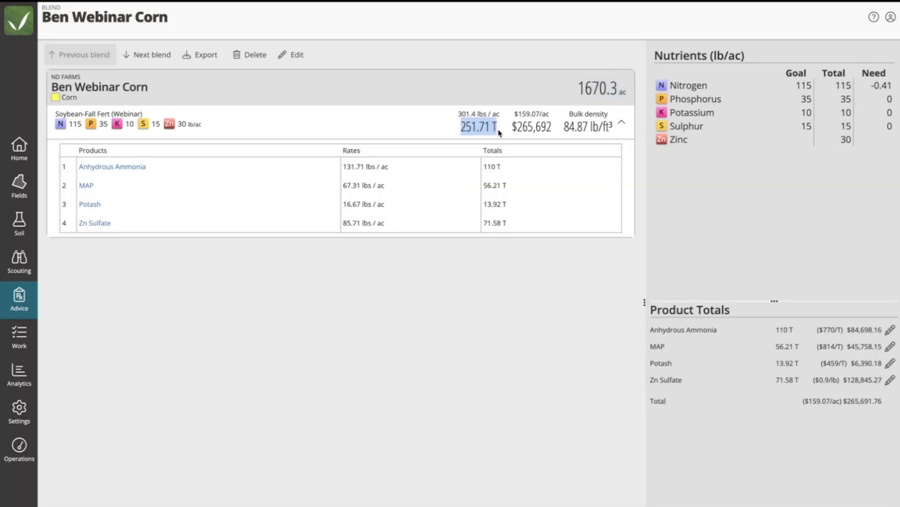
click(463, 111)
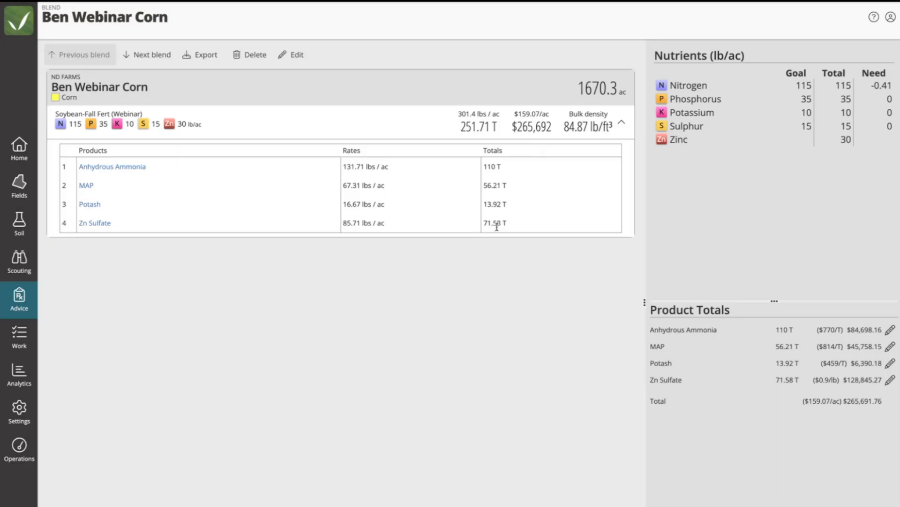
click(622, 123)
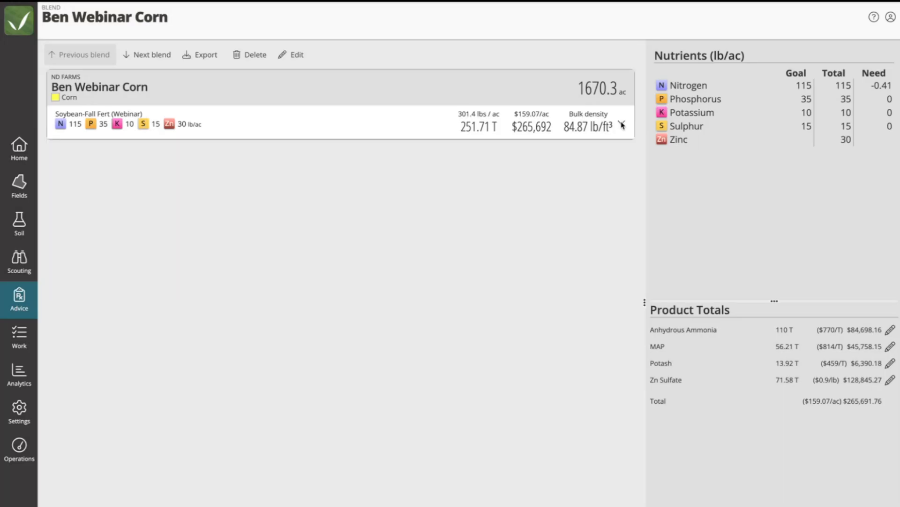
click(623, 124)
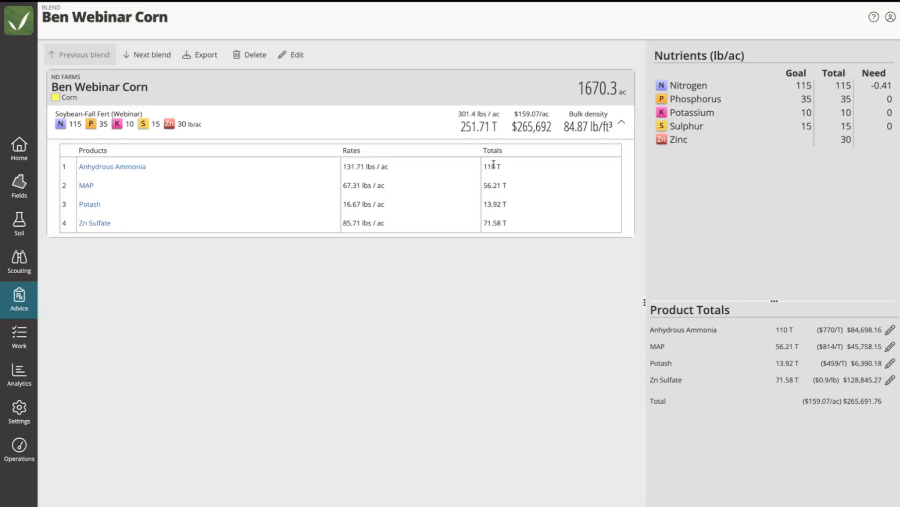
Collapse the application's product list and enlarge the product totals area in both height and width
click(622, 124)
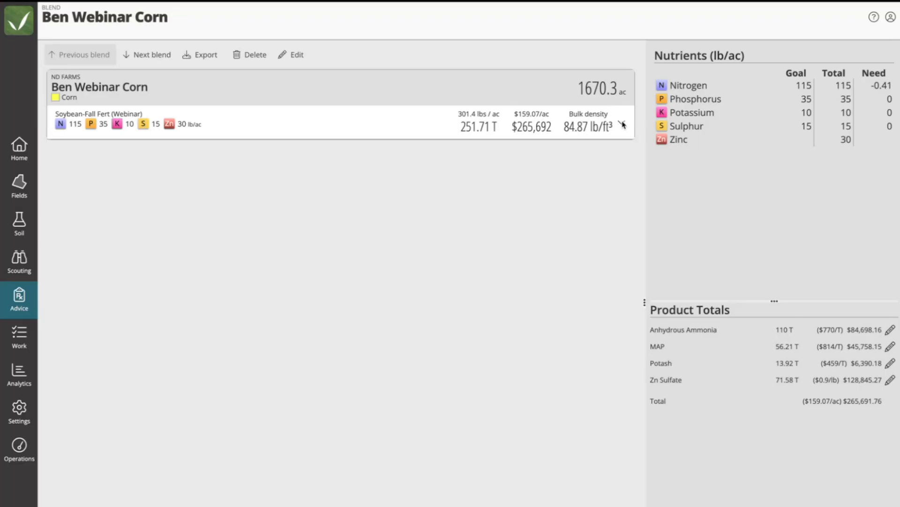
drag(774, 301, 775, 187)
drag(644, 302, 549, 300)
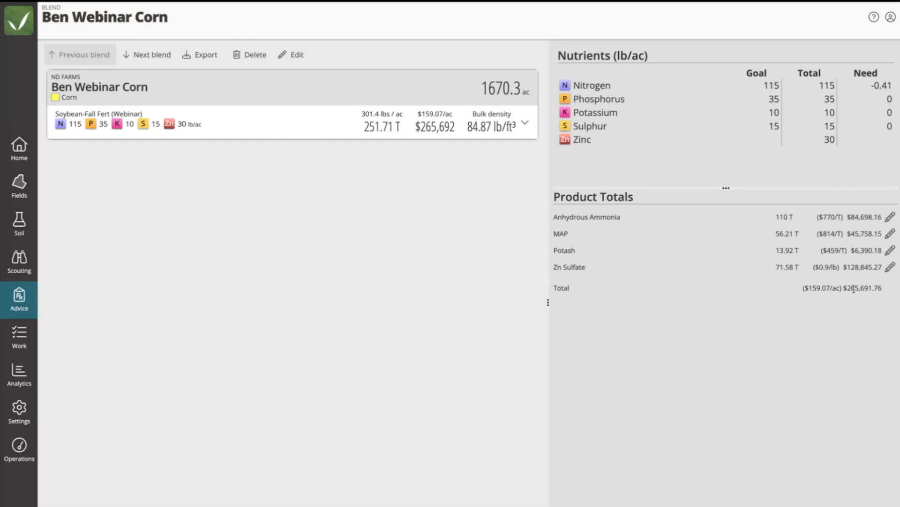
Change Zn Sulfate's price to $1 per pound in the blend's product totals
click(891, 268)
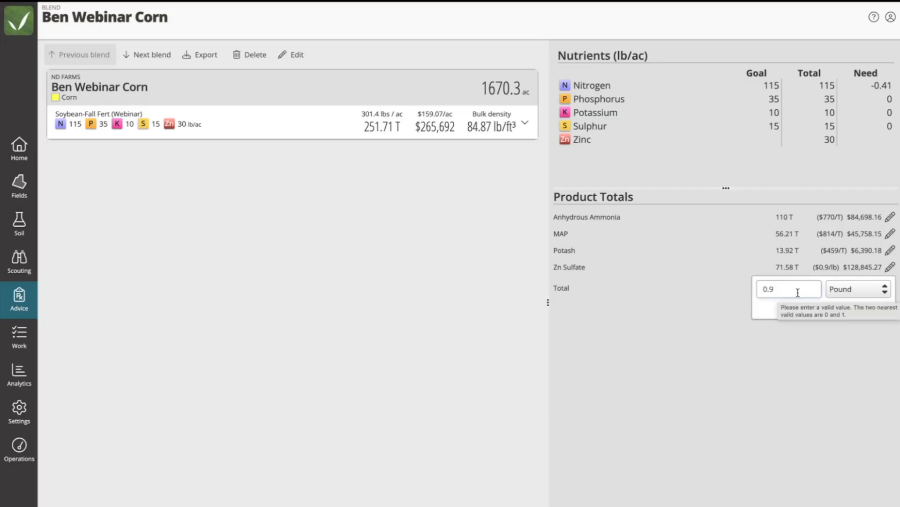
key(BackSpace)
key(BackSpace)
key(BackSpace)
click(865, 306)
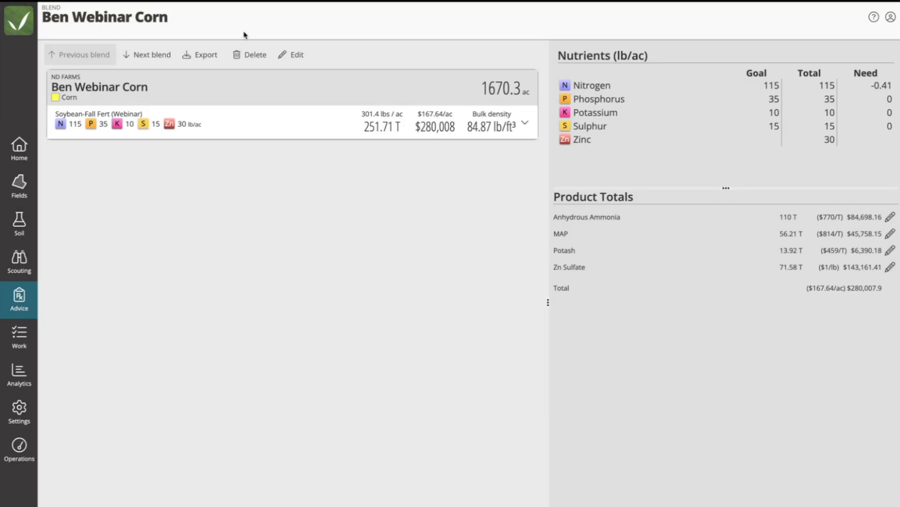
Export the blend as a PDF and open the downloaded file in the PDF viewer
click(200, 55)
click(224, 83)
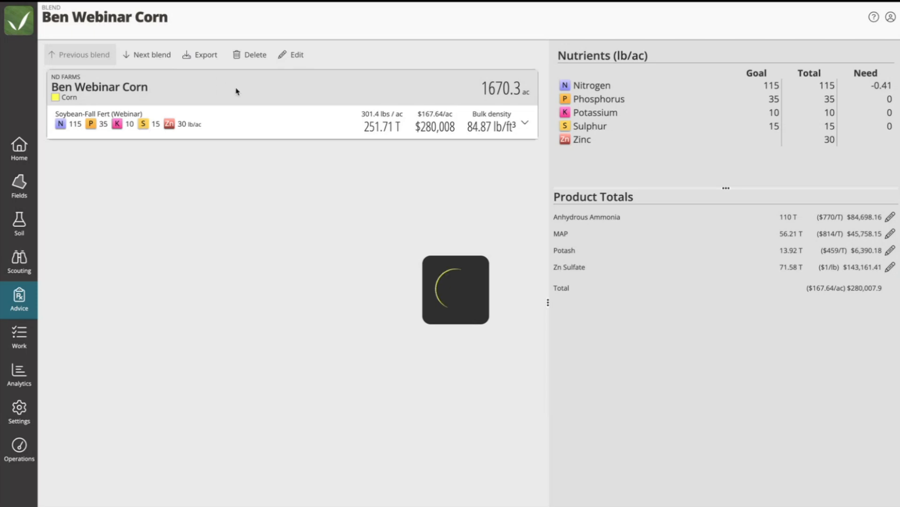
mouse_move(30, 13)
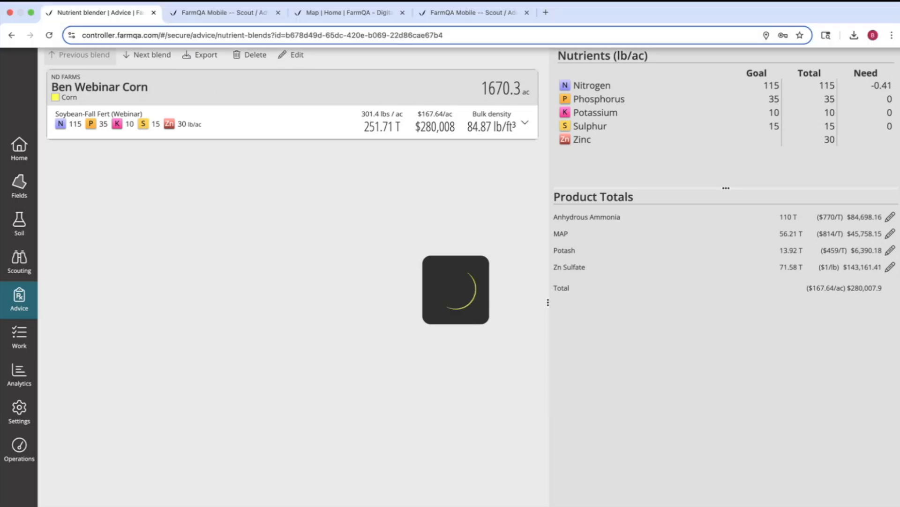
click(30, 13)
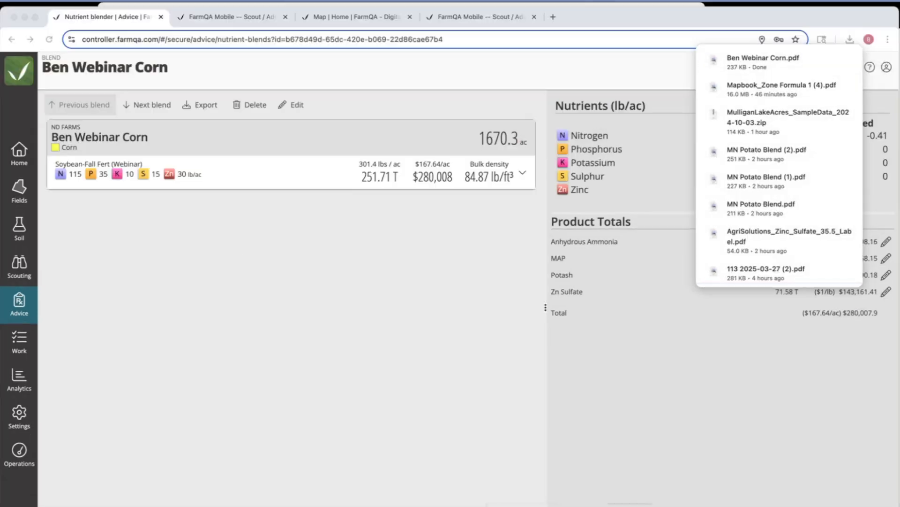
click(630, 506)
click(629, 498)
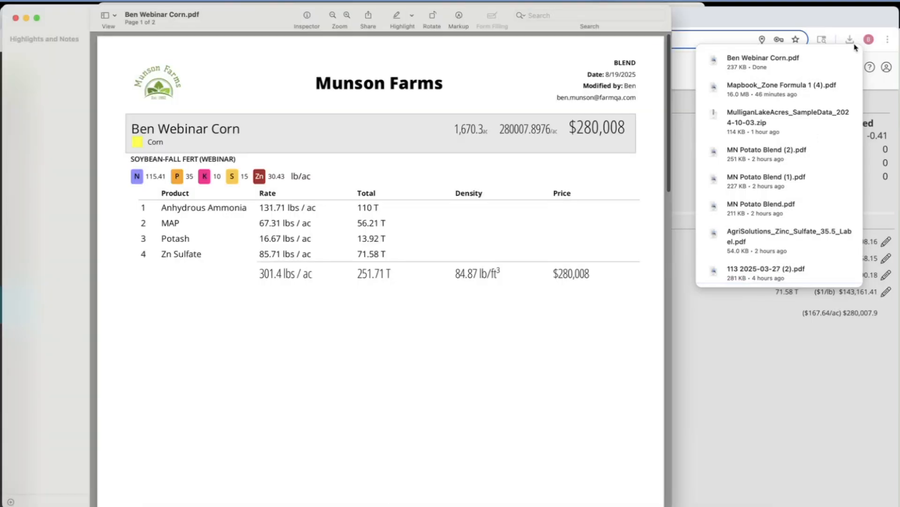
click(850, 40)
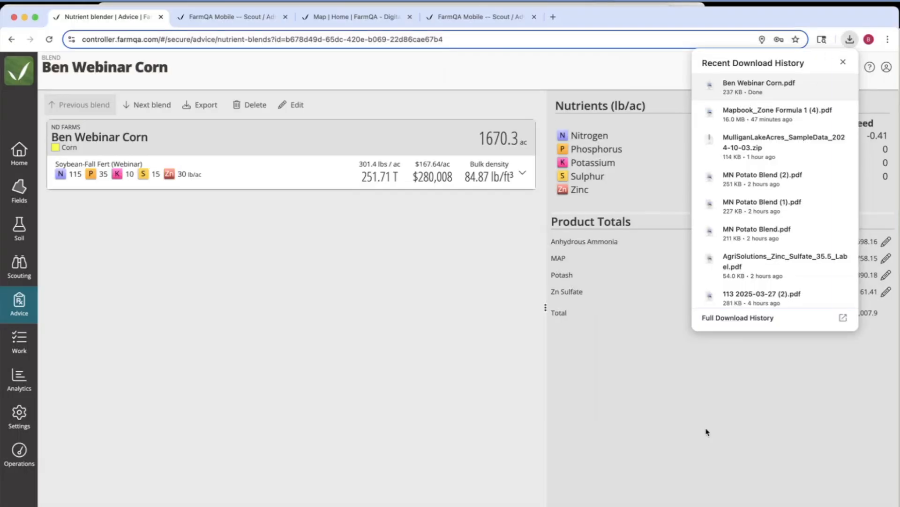
click(630, 506)
click(629, 498)
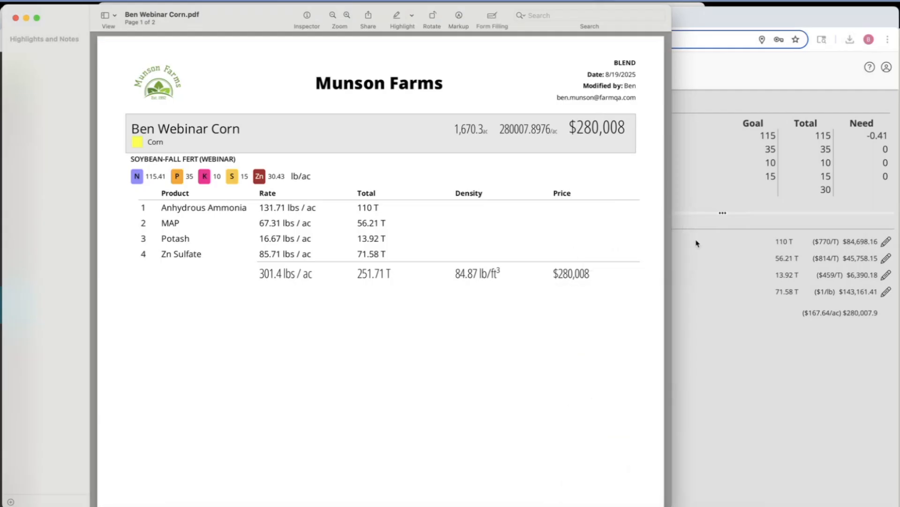
Widen the PDF window, review the application's product rates and the combined product totals, and close the document
drag(672, 241, 899, 241)
scroll(563, 210, up, 5)
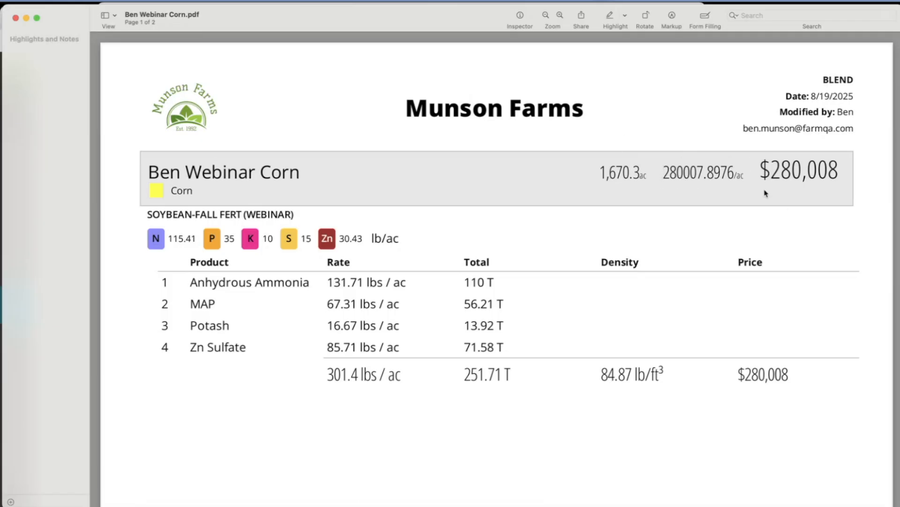
scroll(590, 288, down, 5)
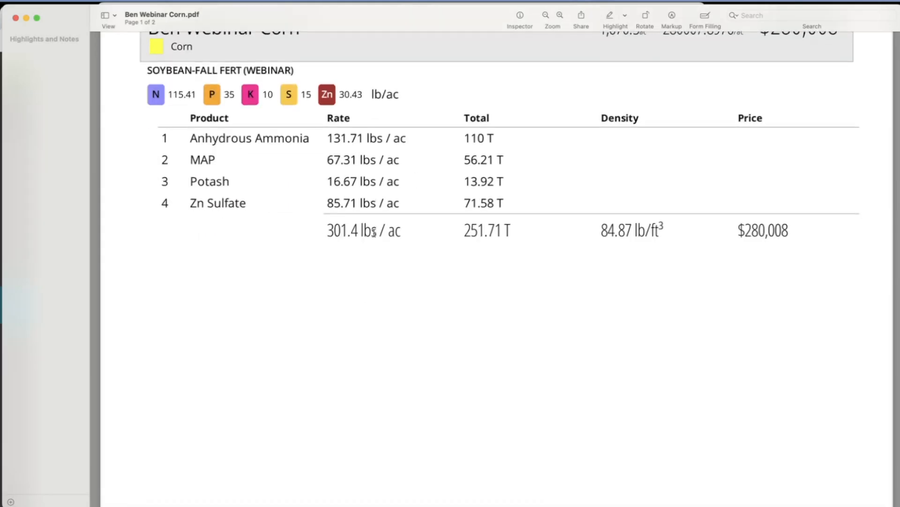
scroll(374, 232, down, 5)
scroll(374, 232, down, 10)
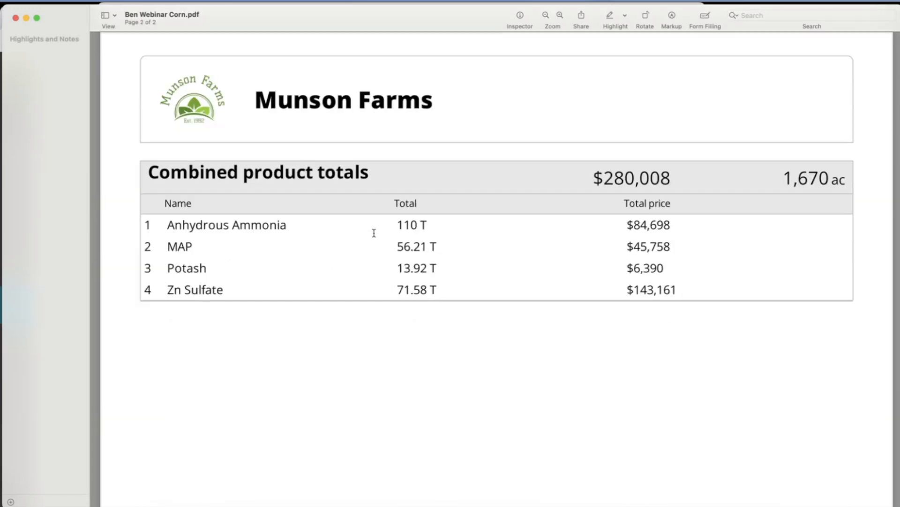
key(super+minus)
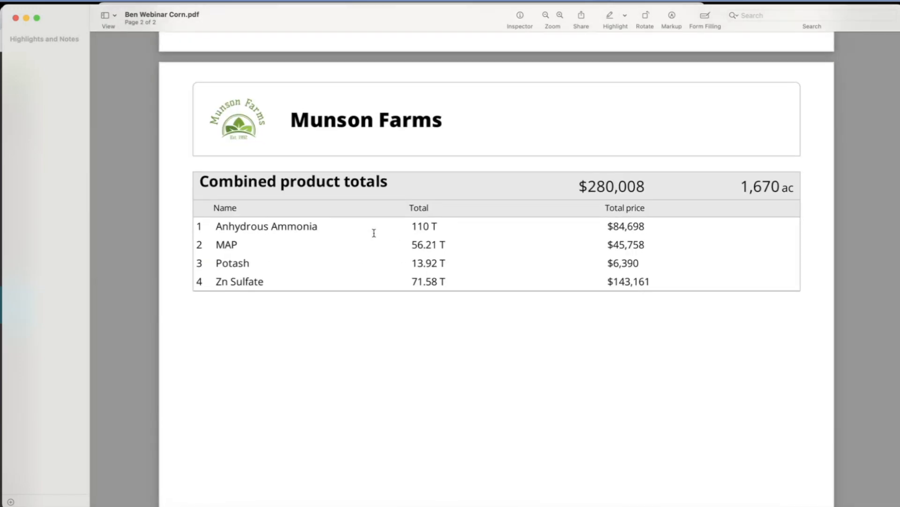
click(16, 18)
Export the blend as a PDF again with product totals set to Omit and application products excluded
click(211, 109)
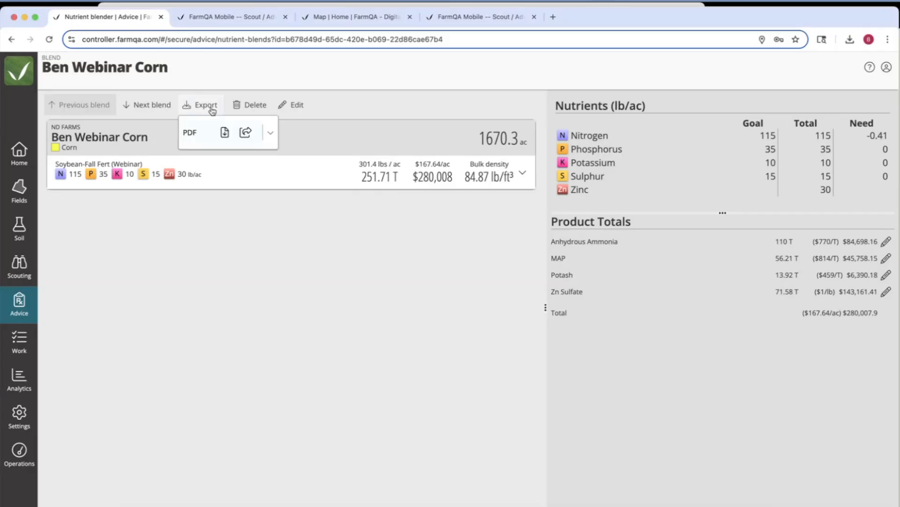
click(270, 132)
scroll(197, 178, up, 5)
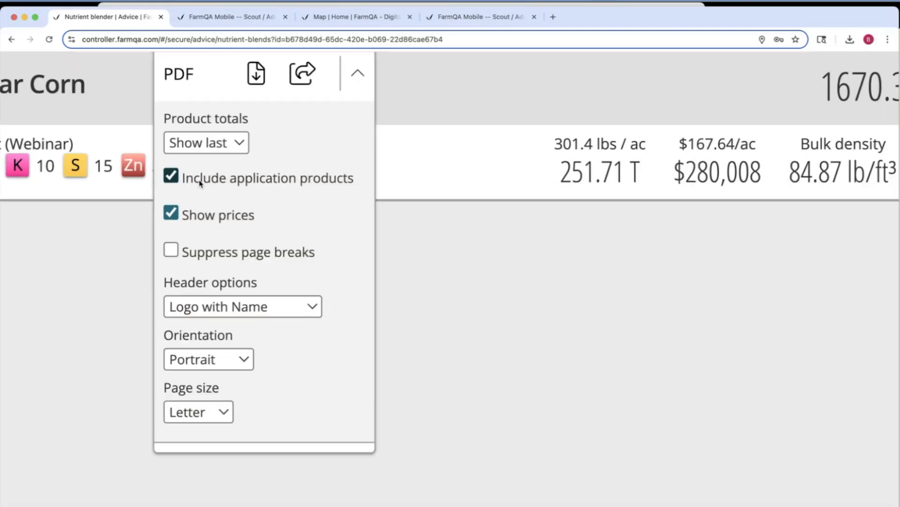
click(240, 144)
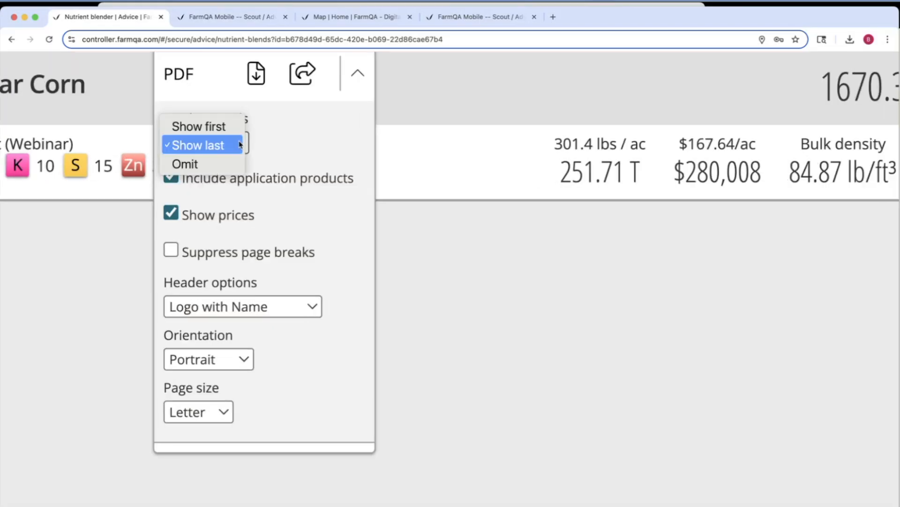
click(198, 165)
click(171, 177)
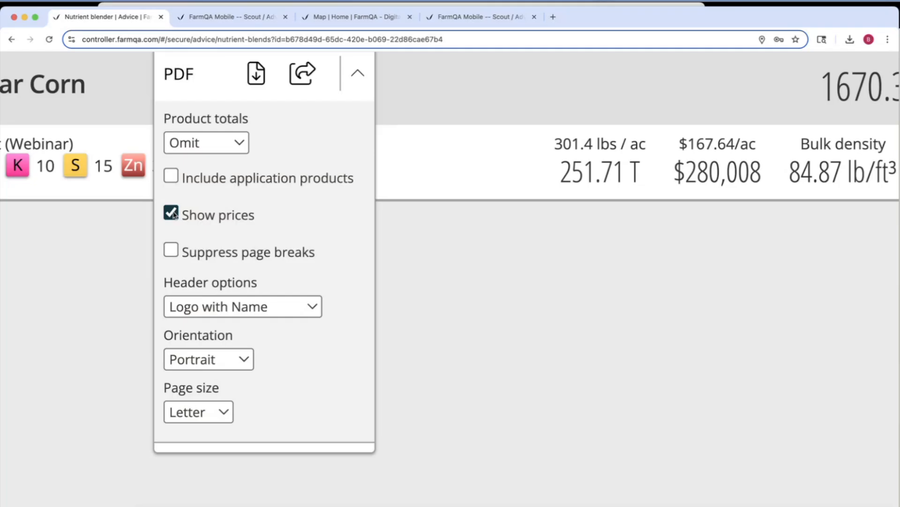
click(256, 74)
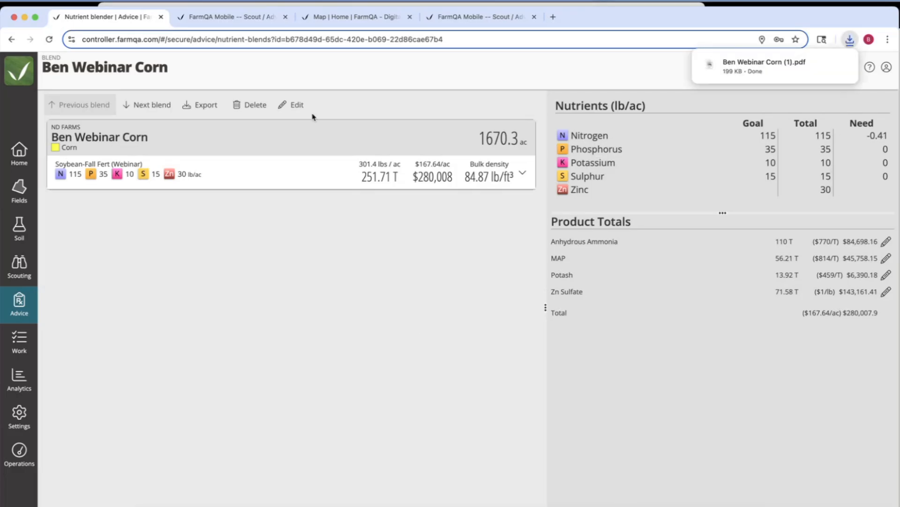
Open the second exported PDF, examine its condensed blend summary, and close it
click(631, 506)
click(629, 500)
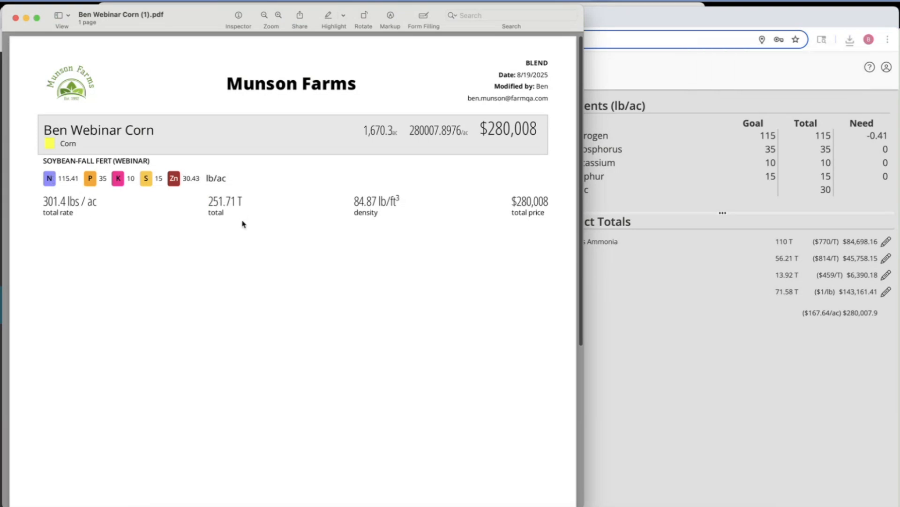
scroll(235, 256, down, 3)
scroll(234, 257, down, 5)
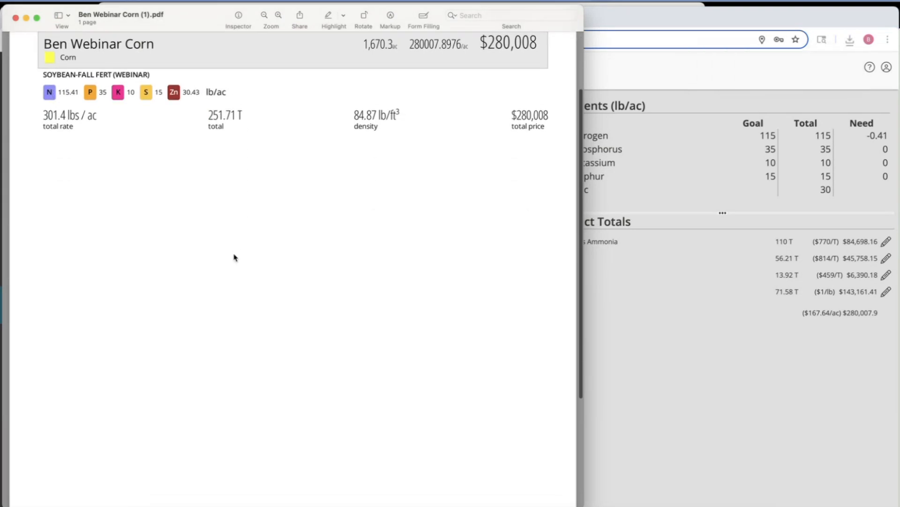
scroll(235, 257, up, 8)
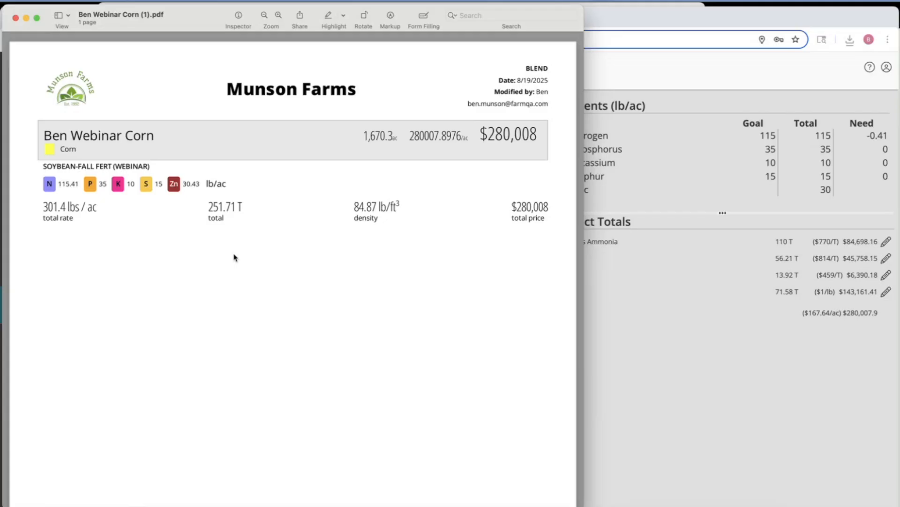
click(15, 17)
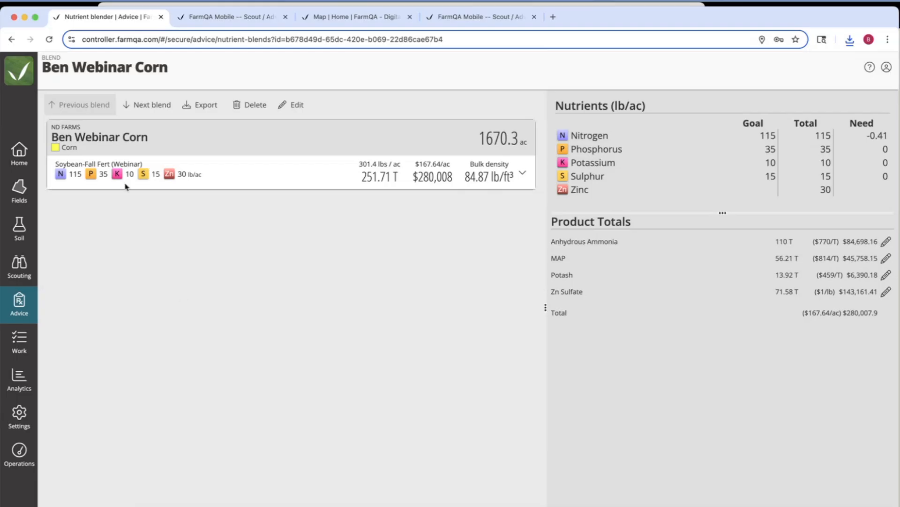
Return to the nutrient blends list in Advice and start a new blend
click(21, 305)
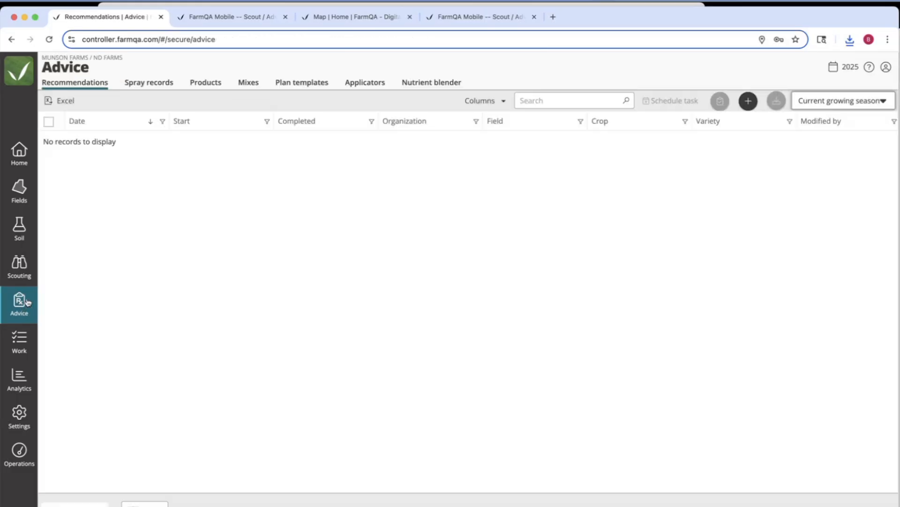
click(416, 84)
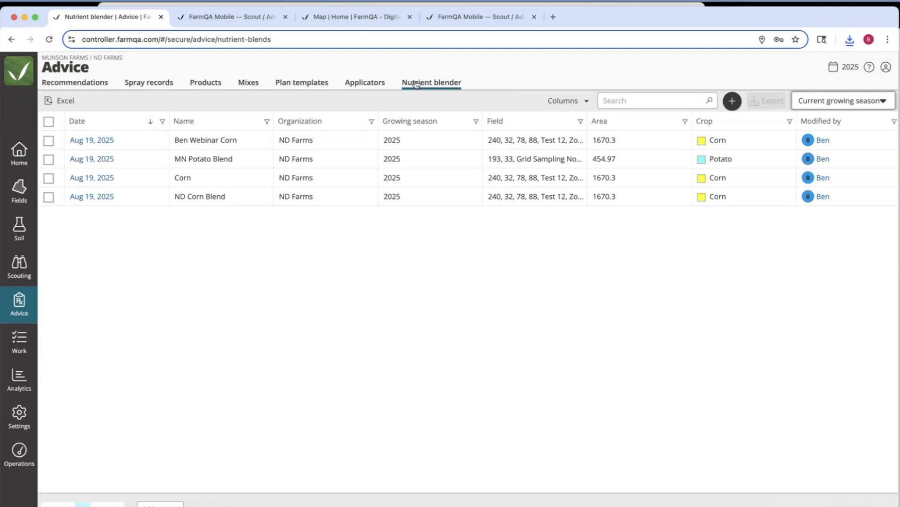
click(733, 101)
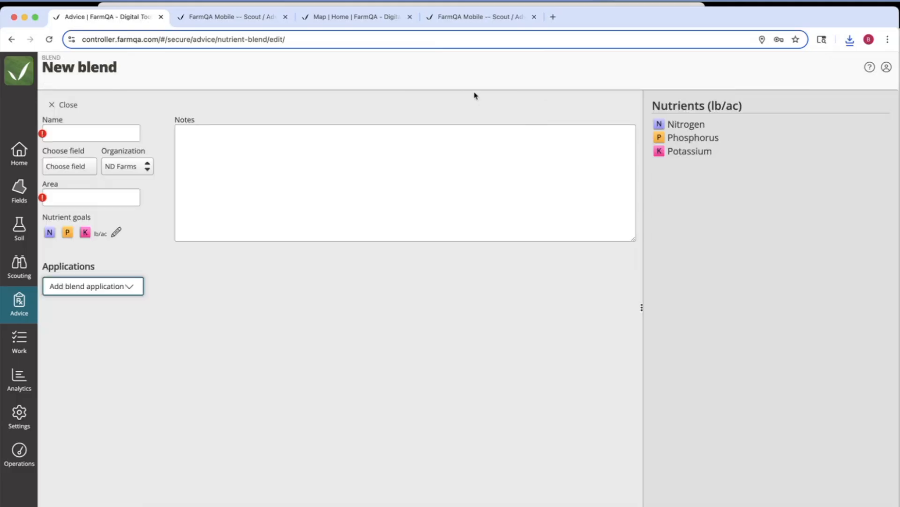
Name the blend with the presenter's first name followed by "From Scratch Blend" and set its area to 1500
click(62, 130)
text(Ben From S)
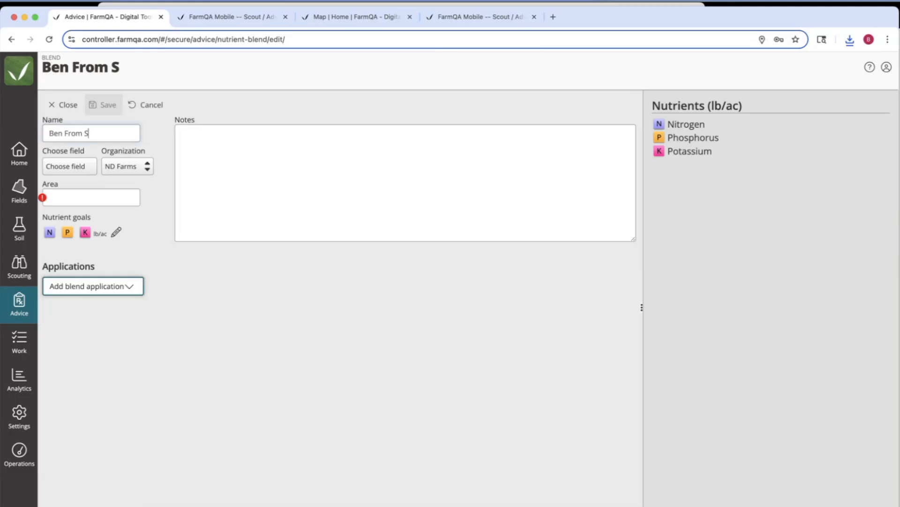
text(cratch Blend)
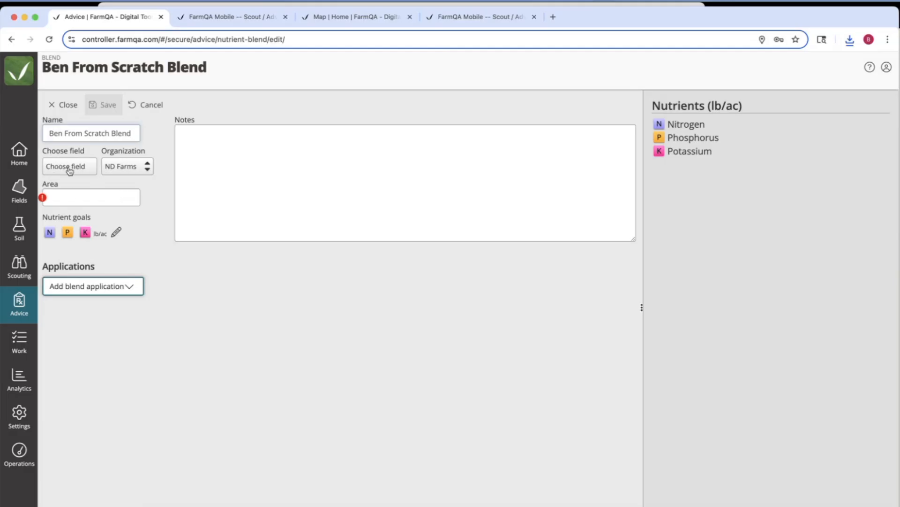
click(63, 202)
text(1500)
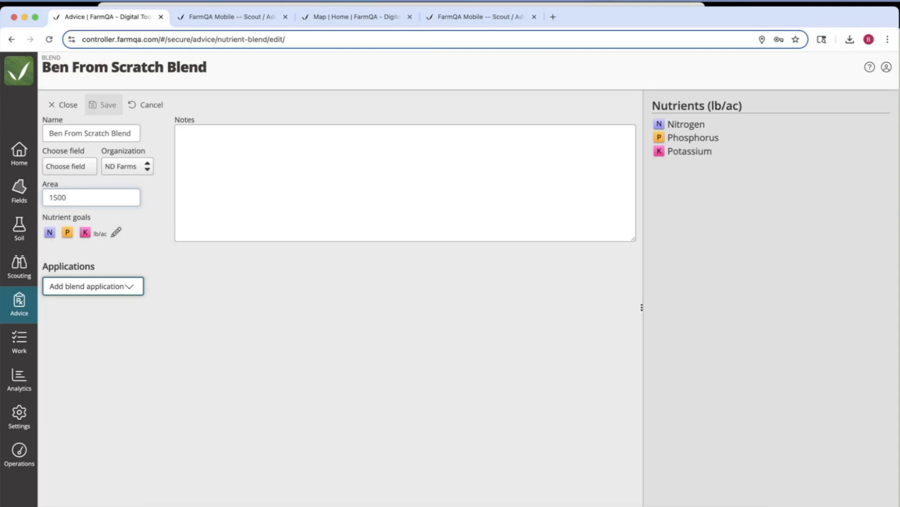
click(77, 167)
click(735, 395)
Set the blend's combined nutrient goals to 100 nitrogen, 40 phosphorus and 20 potassium
click(123, 232)
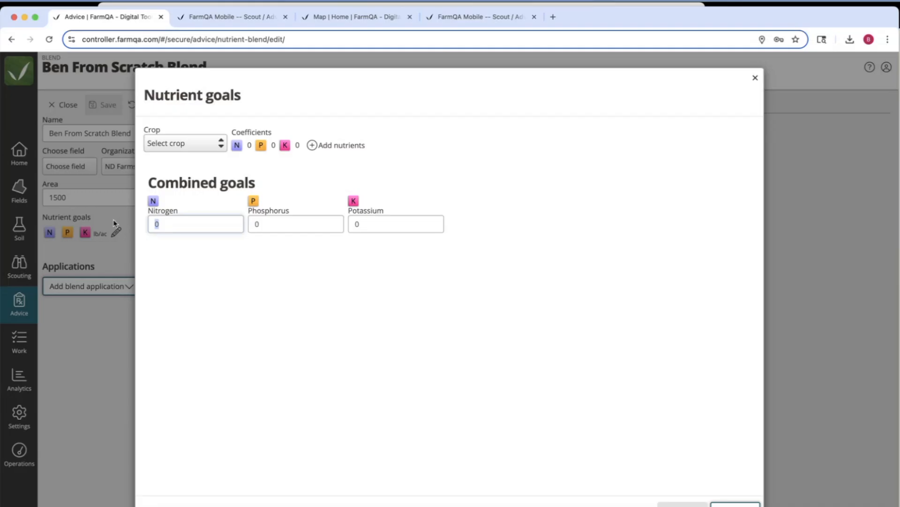
text(150)
key(BackSpace)
key(BackSpace)
key(BackSpace)
text(100)
key(Tab)
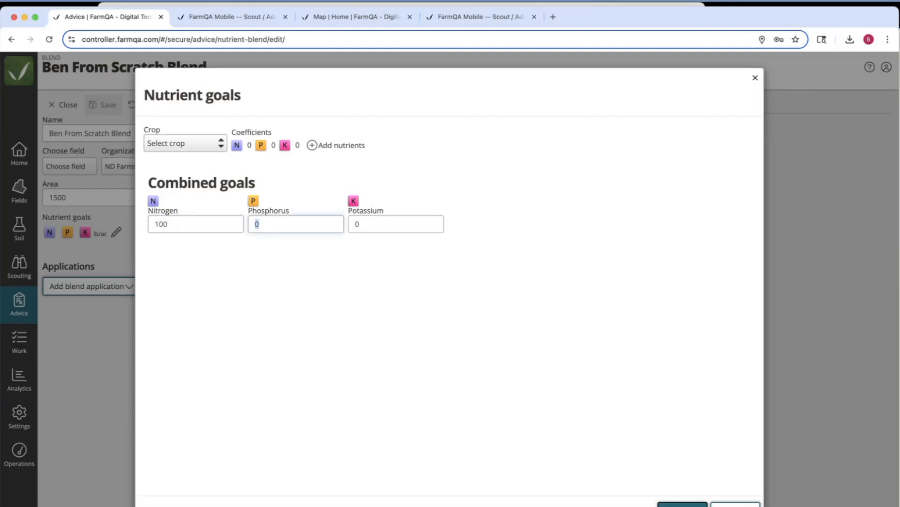
text(40)
key(Tab)
text(20)
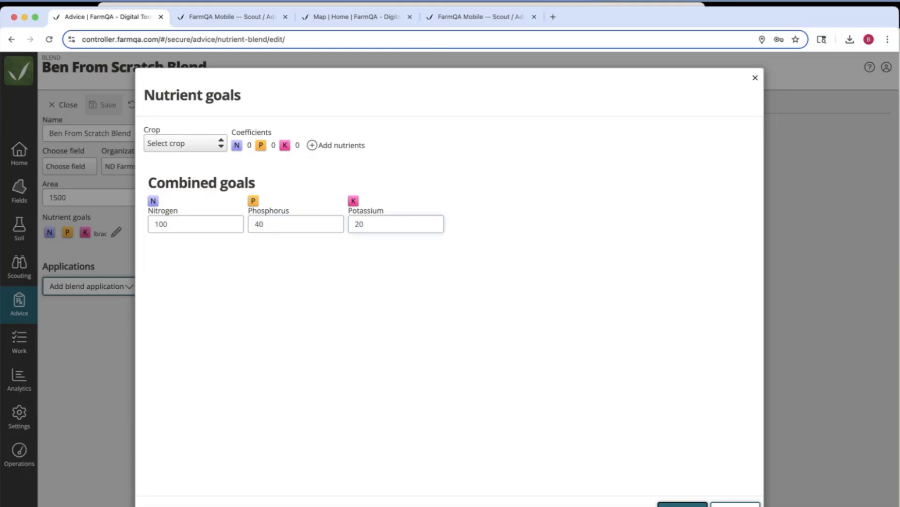
Add sulphur to the blend's nutrient goals and set its goal to 10
click(336, 145)
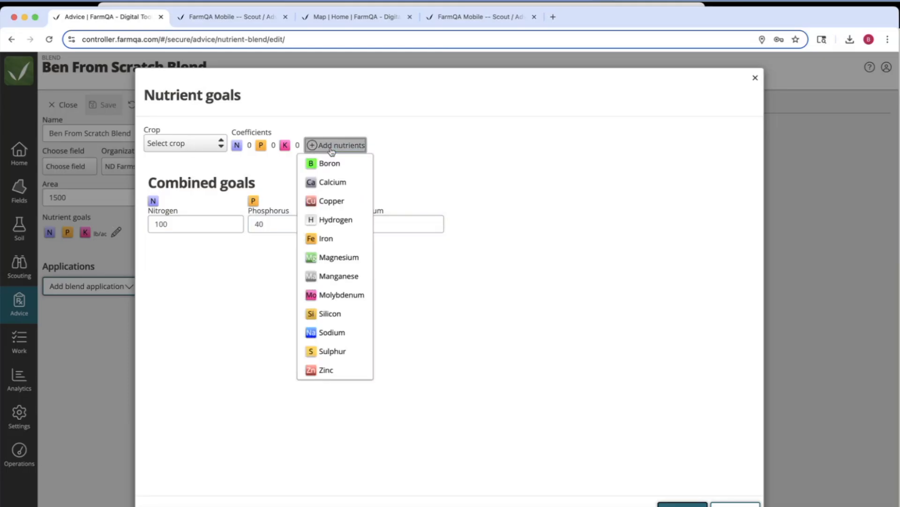
click(332, 351)
click(480, 225)
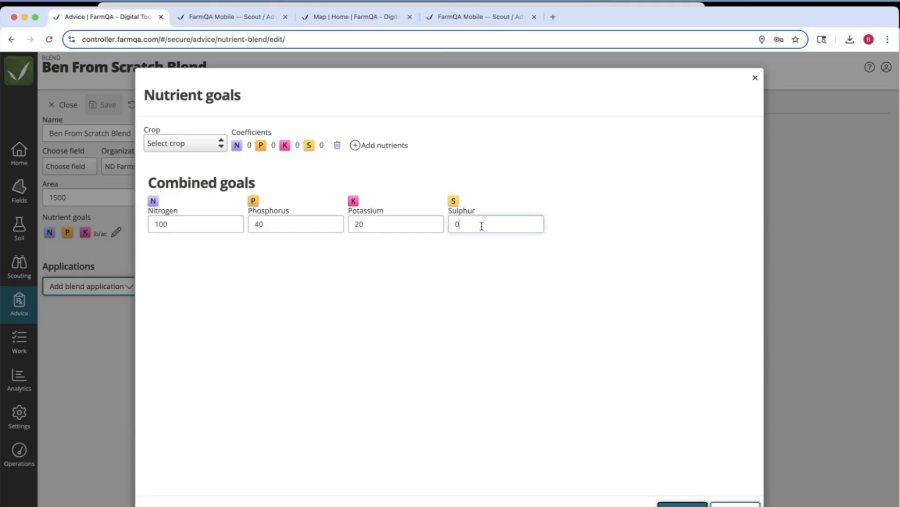
text(10)
Choose Corn as the crop and set the combined goals to 100 nitrogen, 40 phosphorus and 20 potassium
click(221, 146)
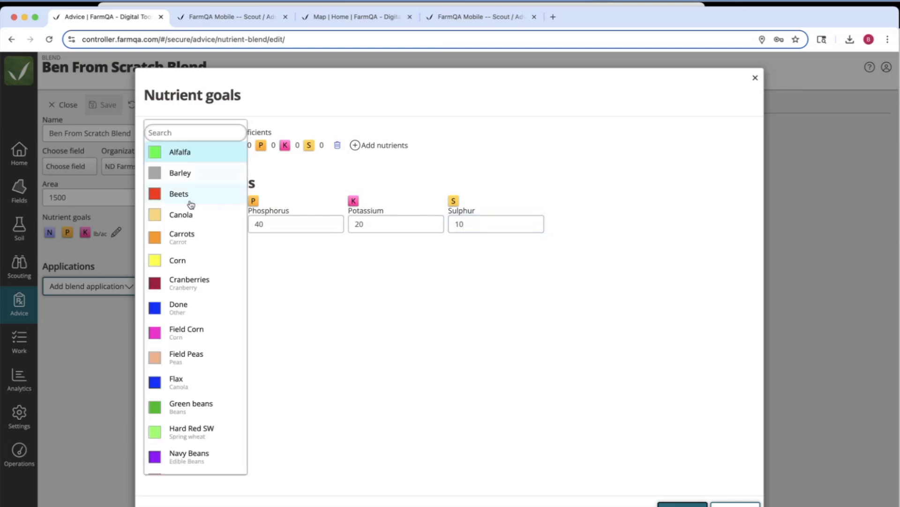
click(183, 257)
click(183, 257)
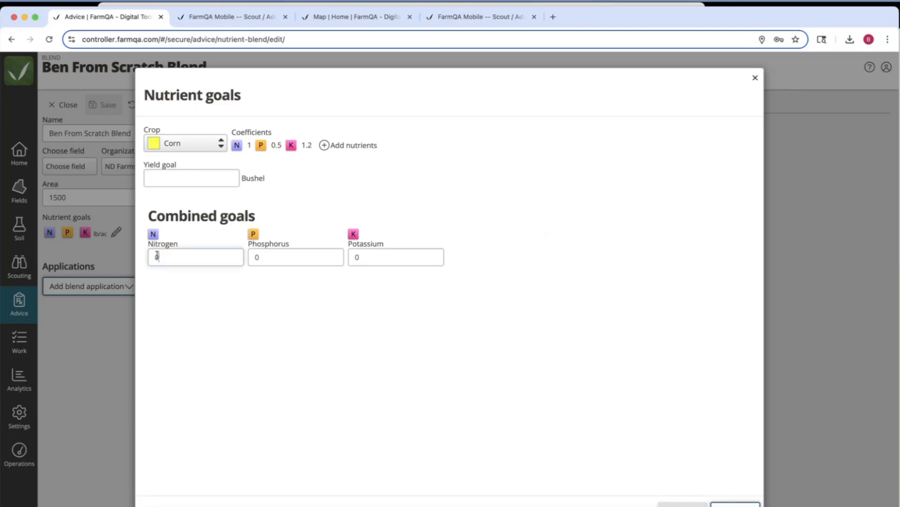
text(100)
key(Tab)
text(40)
key(Tab)
text(20)
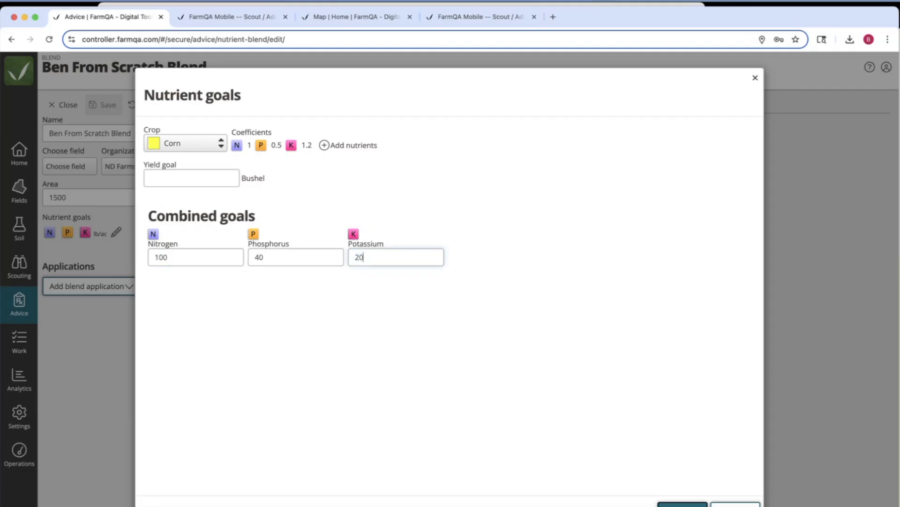
Add a sulphur goal of 10 for the corn crop and apply the nutrient goals to the blend
click(348, 145)
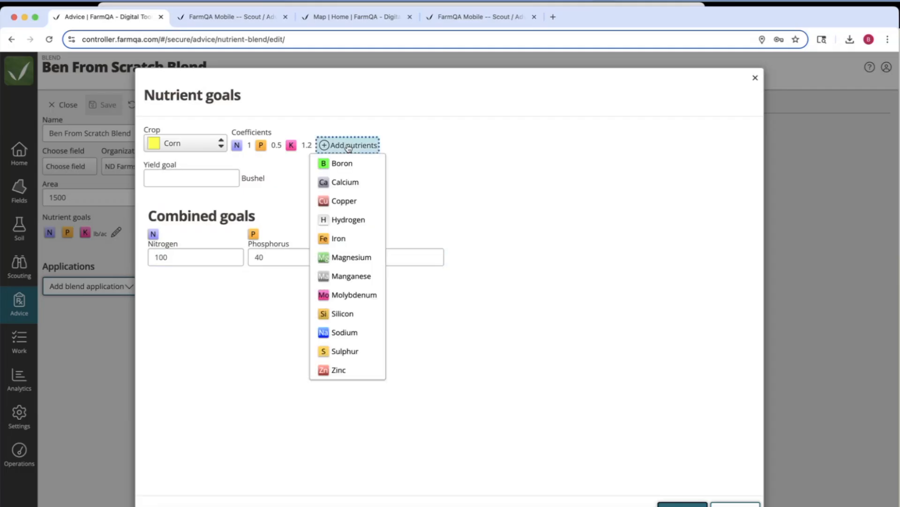
click(345, 351)
click(490, 261)
text(10)
click(355, 340)
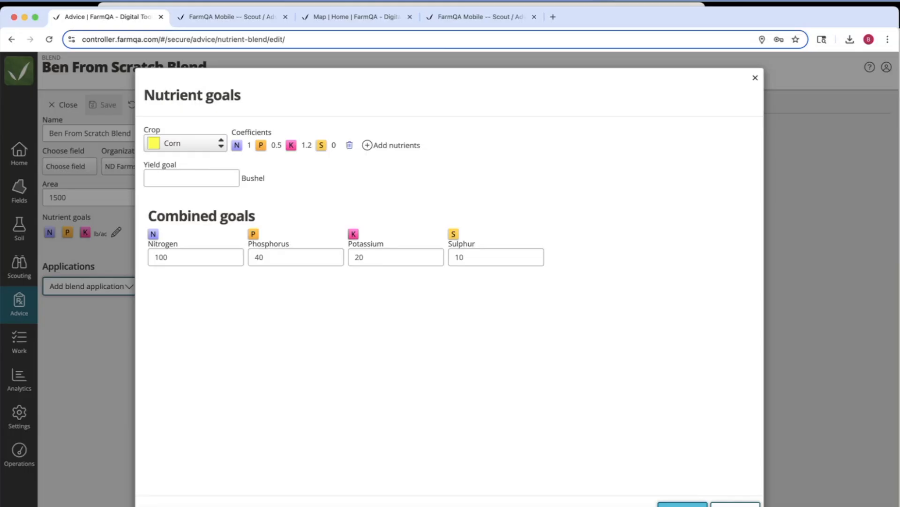
click(683, 504)
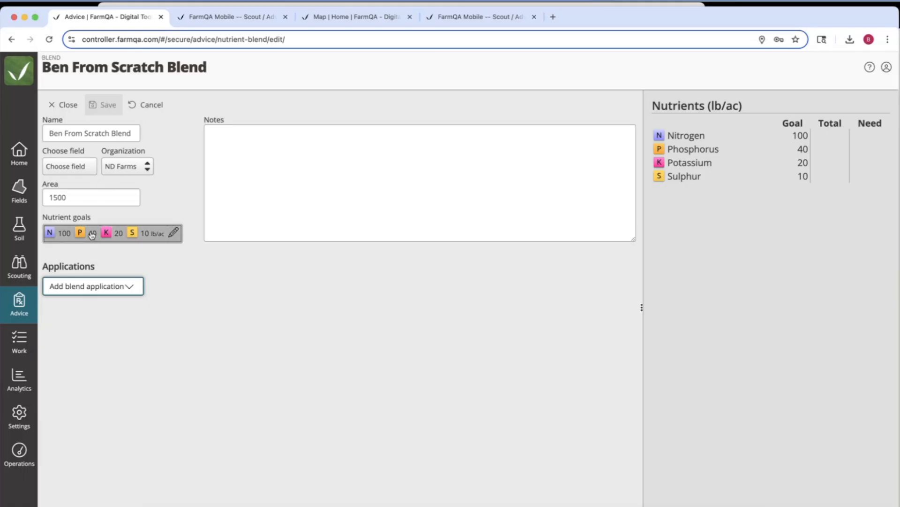
Add a blank blend application and name it "Fall Applied on Corn"
click(129, 287)
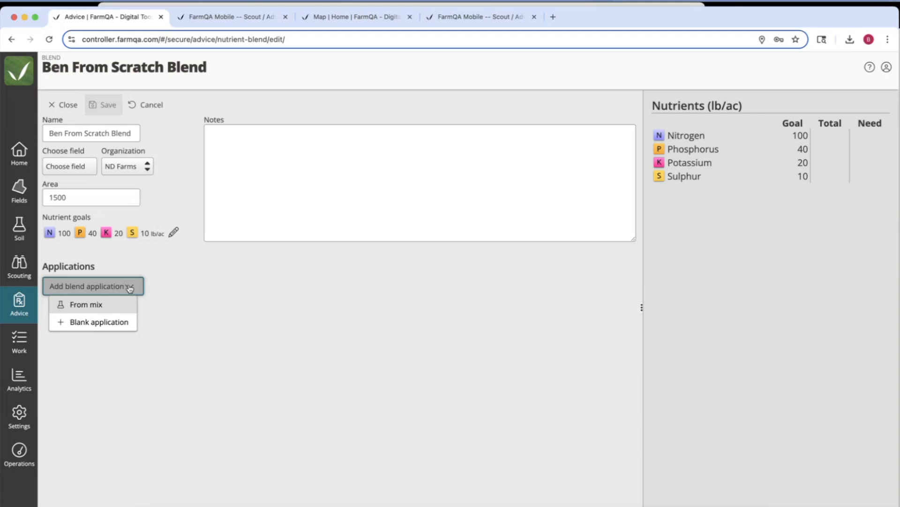
click(81, 324)
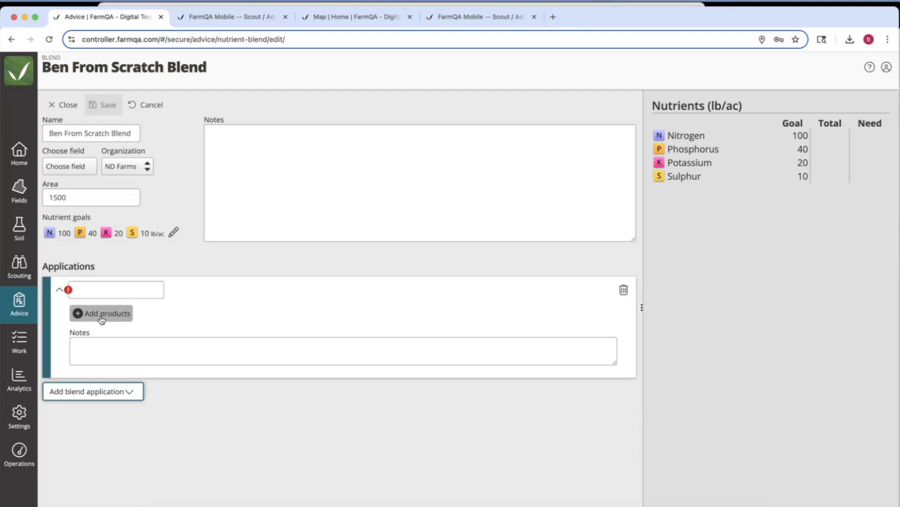
click(105, 289)
text(Fa)
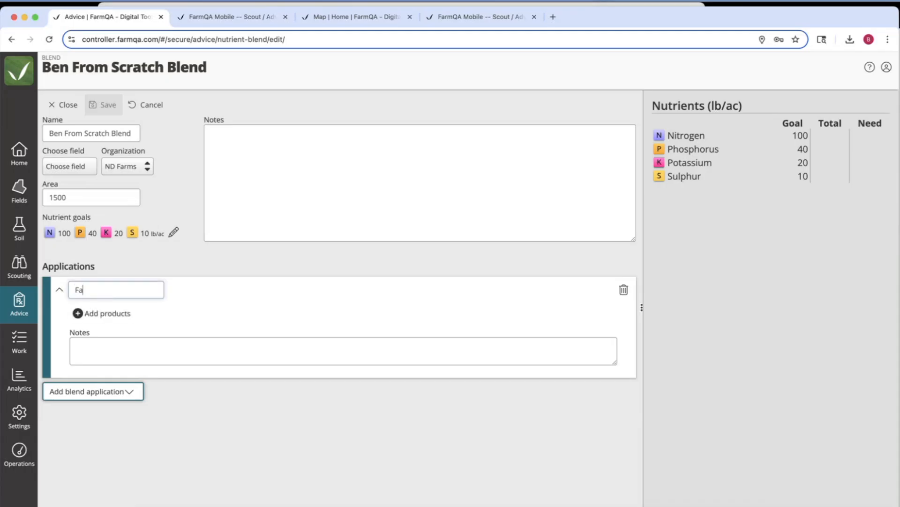
text(ll Applied on Corn)
Find and select the products Urea (webinar) and MAP for the Fall Applied on Corn application
click(103, 314)
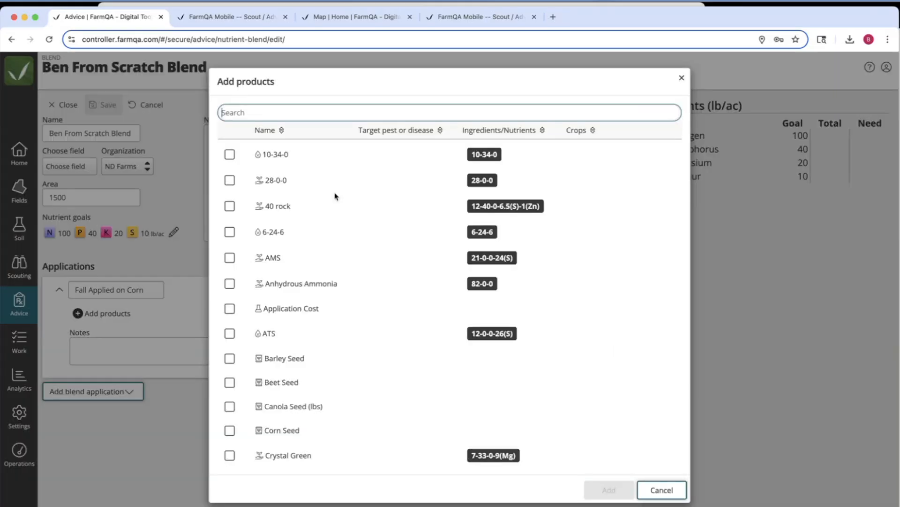
text(Urea)
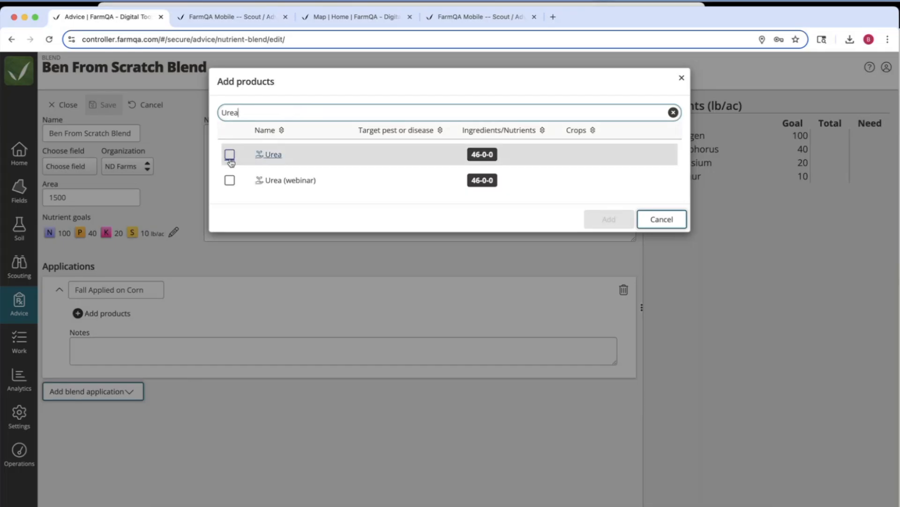
click(229, 181)
click(244, 112)
drag(244, 111, 212, 112)
key(BackSpace)
text(Map)
click(229, 181)
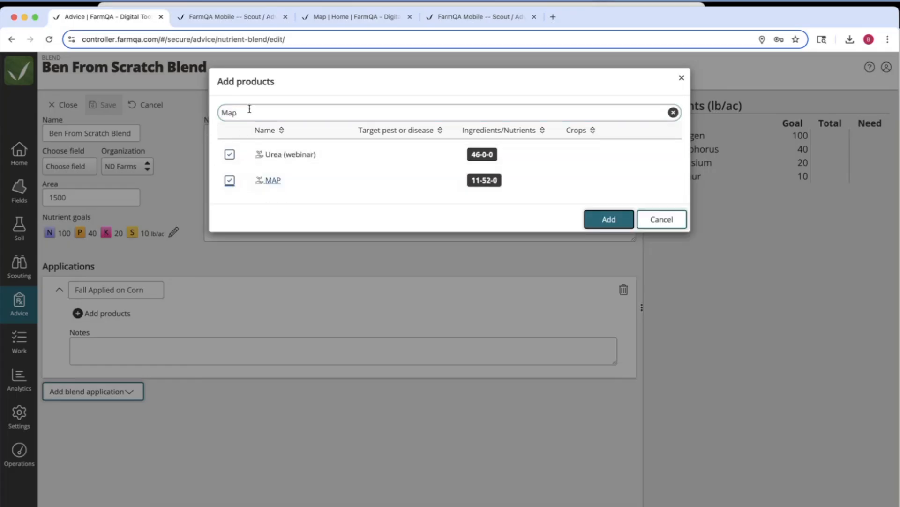
Select Potash and AMS as well, and add all the selected products to the application
drag(249, 112, 221, 112)
key(BackSpace)
text(Potash)
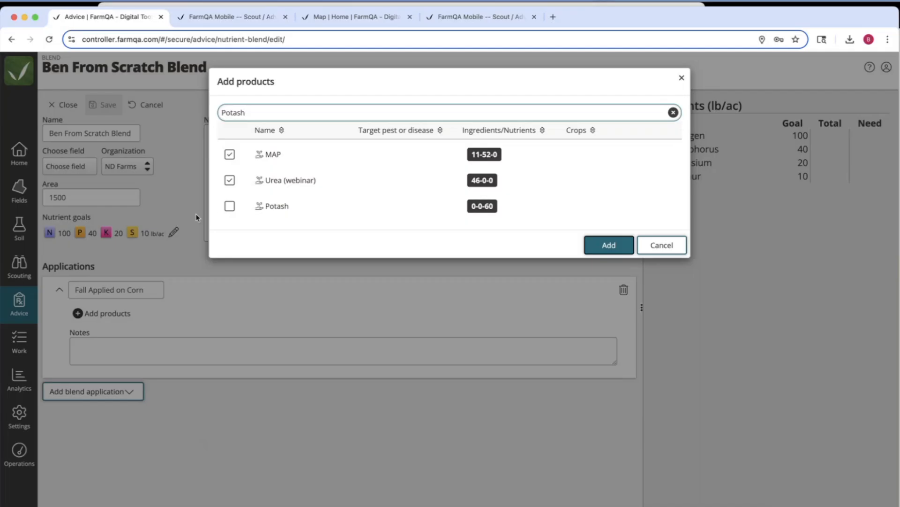
click(229, 206)
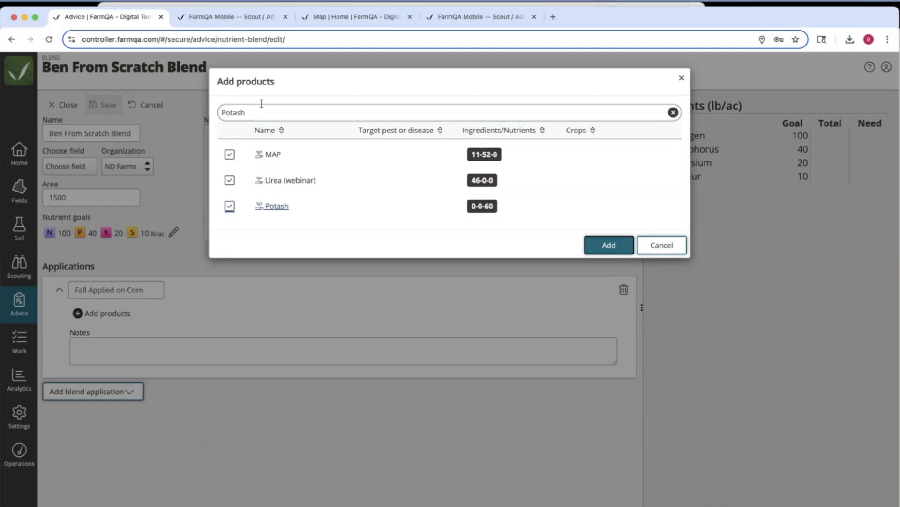
drag(252, 112, 221, 112)
text(AMS)
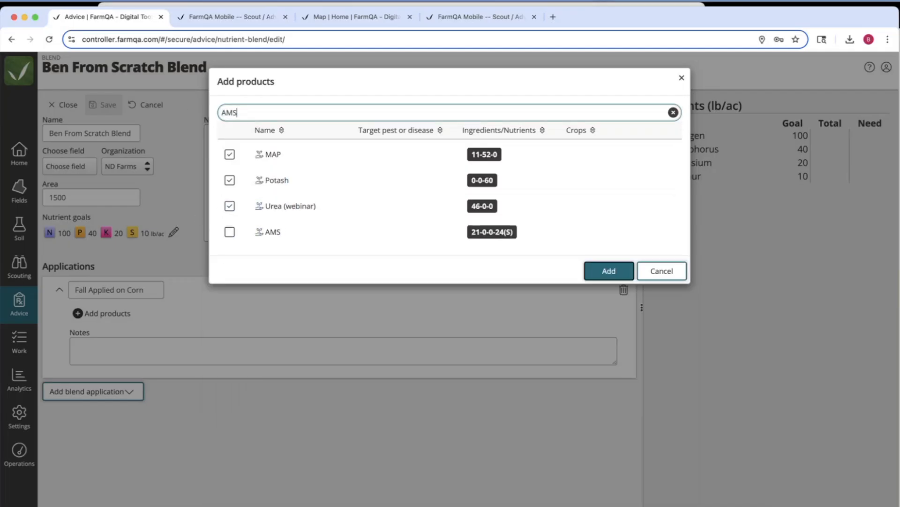
click(230, 232)
click(605, 272)
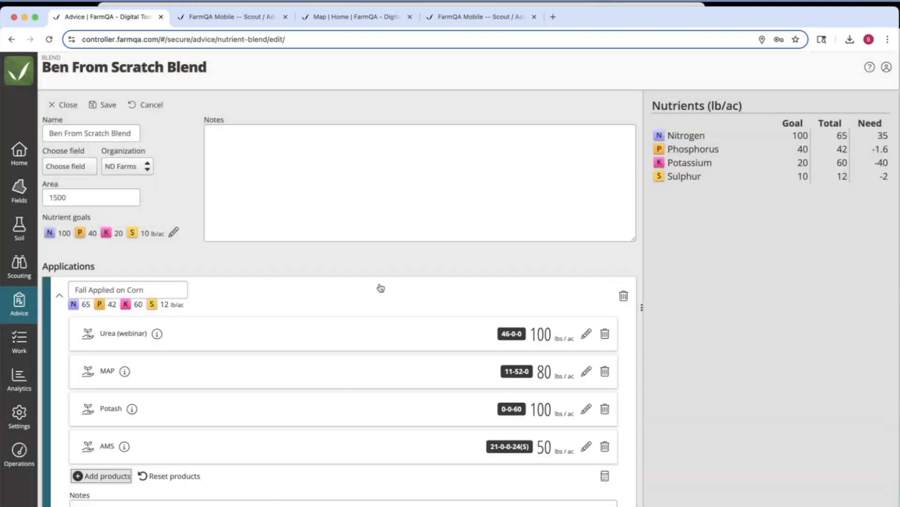
In the application's nutrient calculator, set AMS sulphur to 10, Potash potassium to 20 and MAP phosphorus to 40
scroll(383, 294, down, 2)
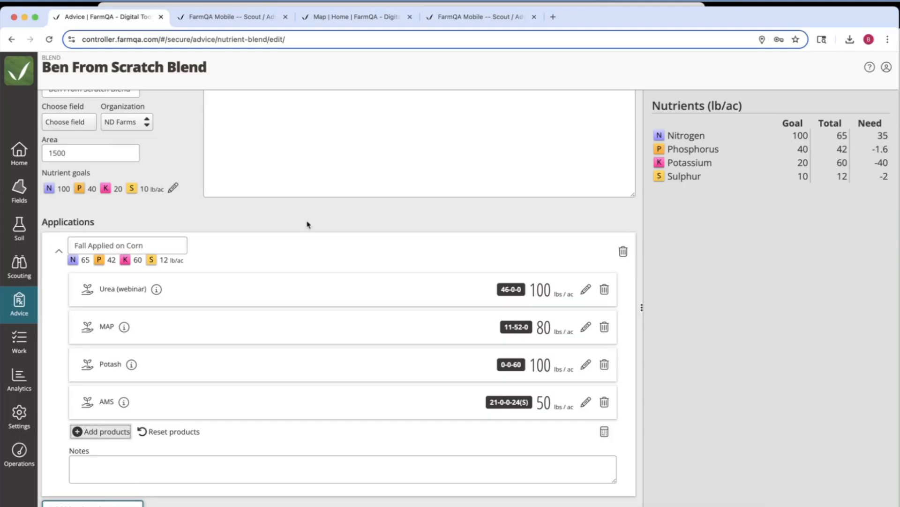
drag(603, 7, 603, 2)
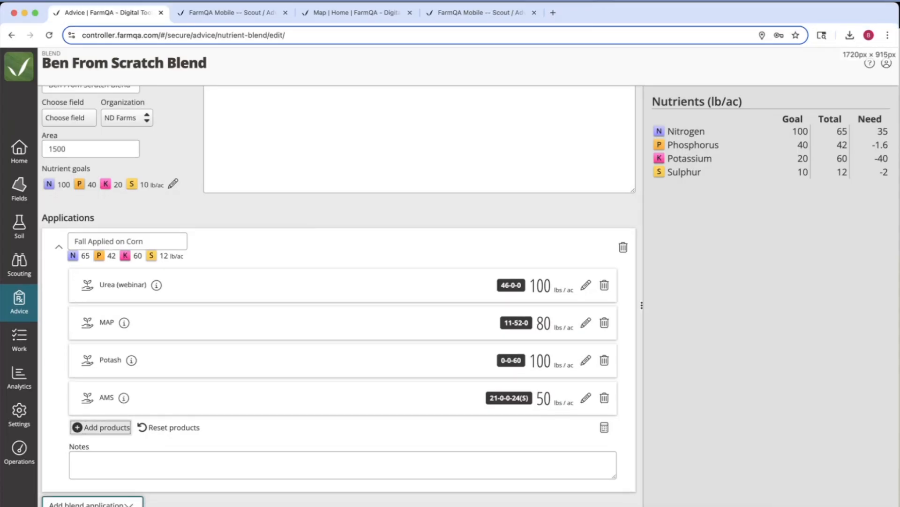
click(604, 428)
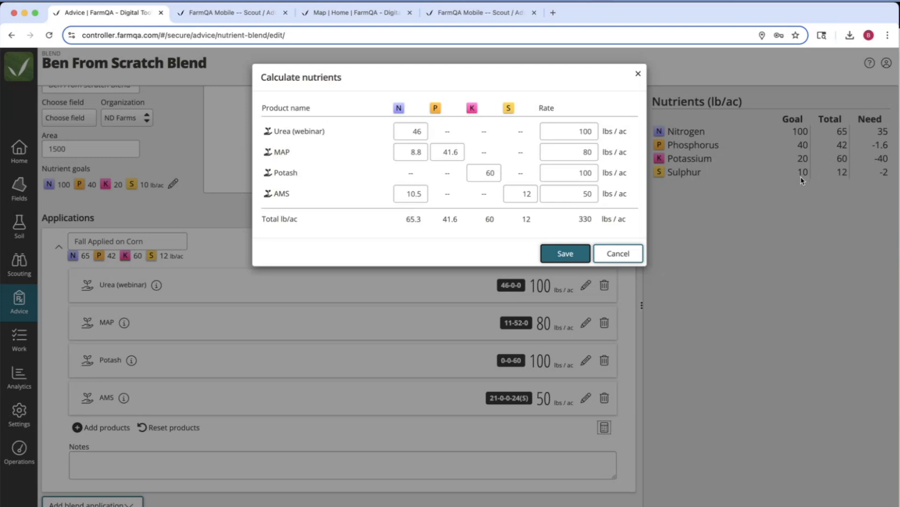
drag(522, 194, 561, 194)
text(10)
click(484, 175)
drag(484, 174, 519, 175)
text(20)
click(445, 153)
drag(444, 155, 484, 153)
text(40)
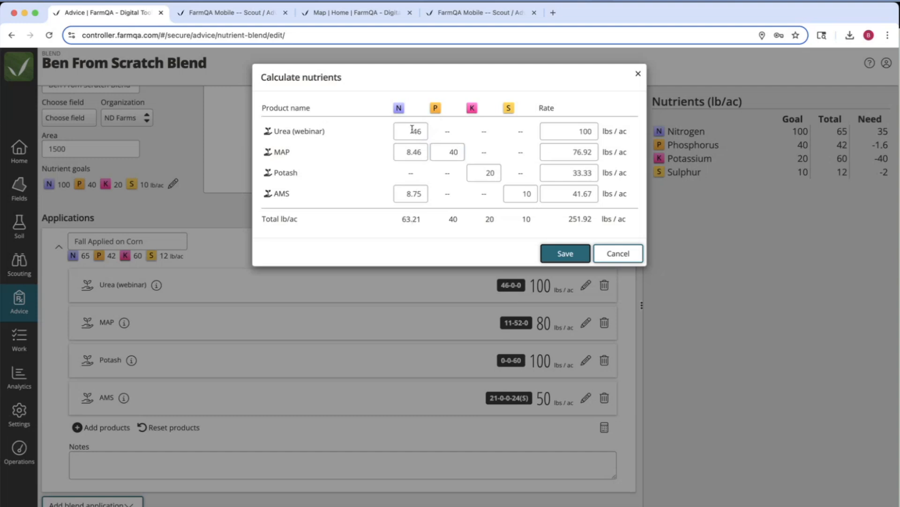
Set the nitrogen supplied by Urea (webinar) to 83, apply the calculated rates and save the blend
drag(412, 129, 447, 131)
text(76)
drag(409, 132, 473, 132)
key(BackSpace)
text(0)
double_click(413, 219)
click(408, 129)
text(83)
key(BackSpace)
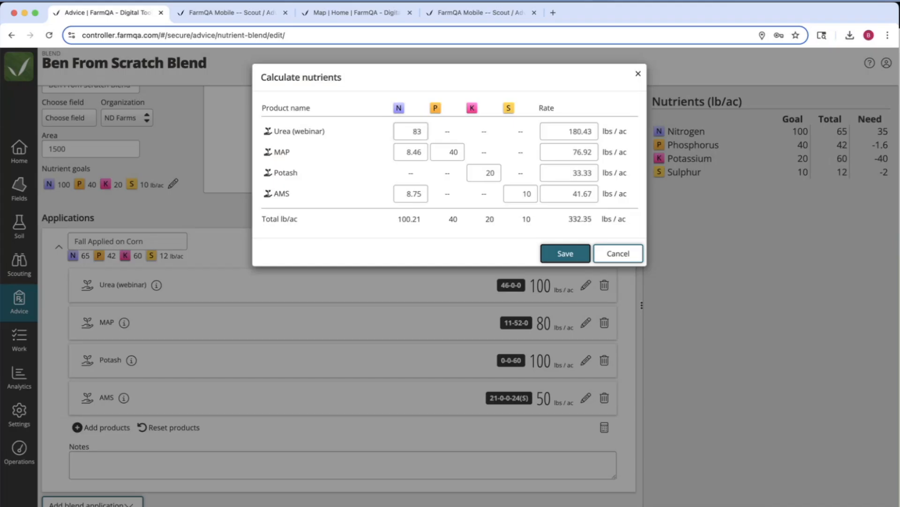
click(557, 255)
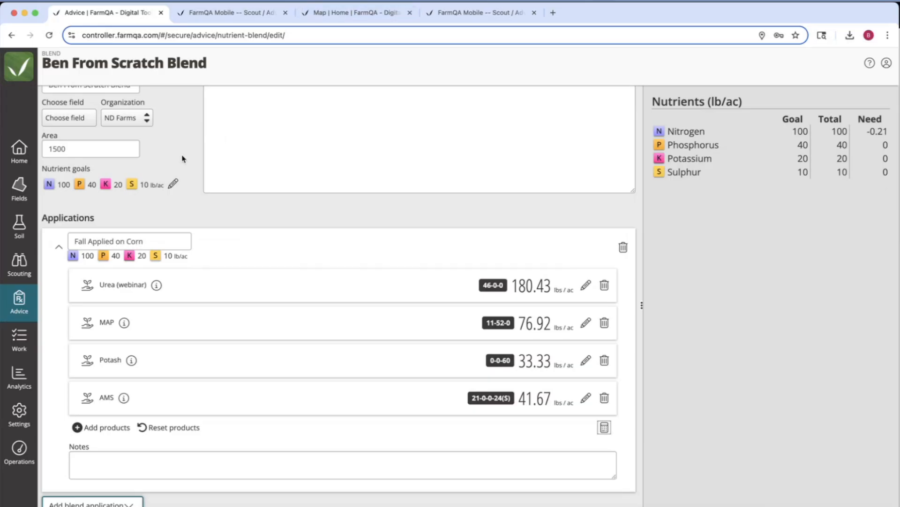
scroll(160, 129, up, 1)
click(104, 102)
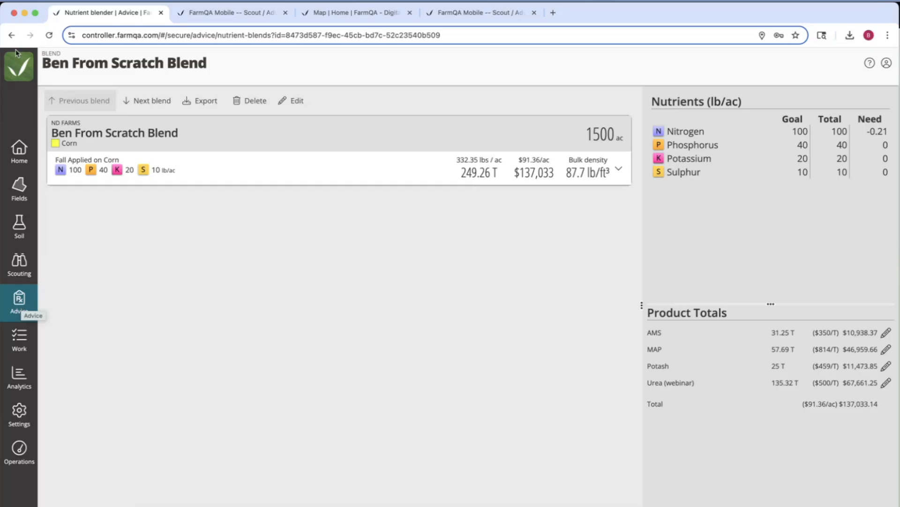
Start another blend from the nutrient blends list, name it "Webinar Multip App" and set its area to 1000
click(19, 303)
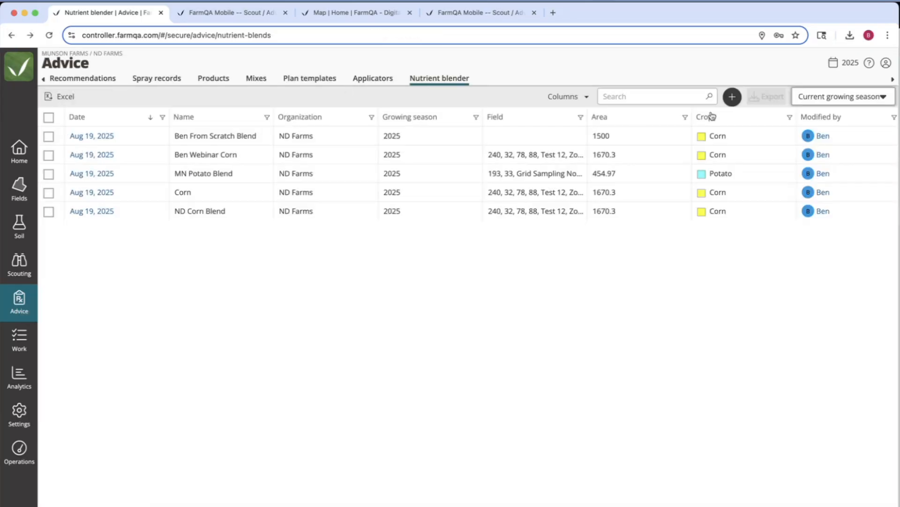
click(733, 97)
click(66, 131)
text(Webinar Mu)
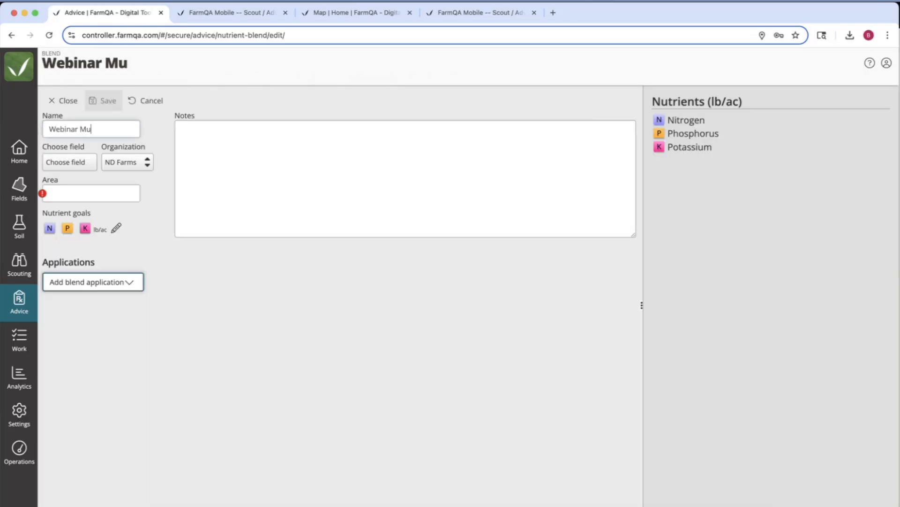
text(ltip App)
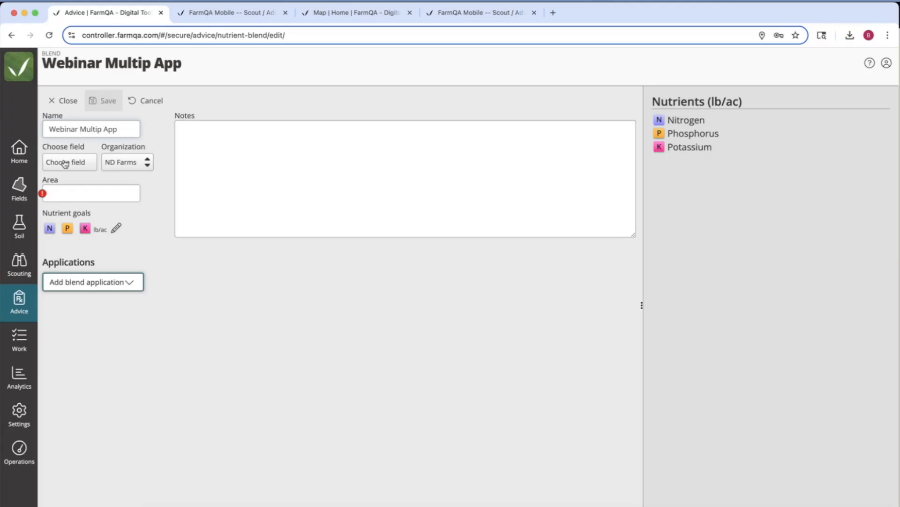
click(68, 193)
text(1000)
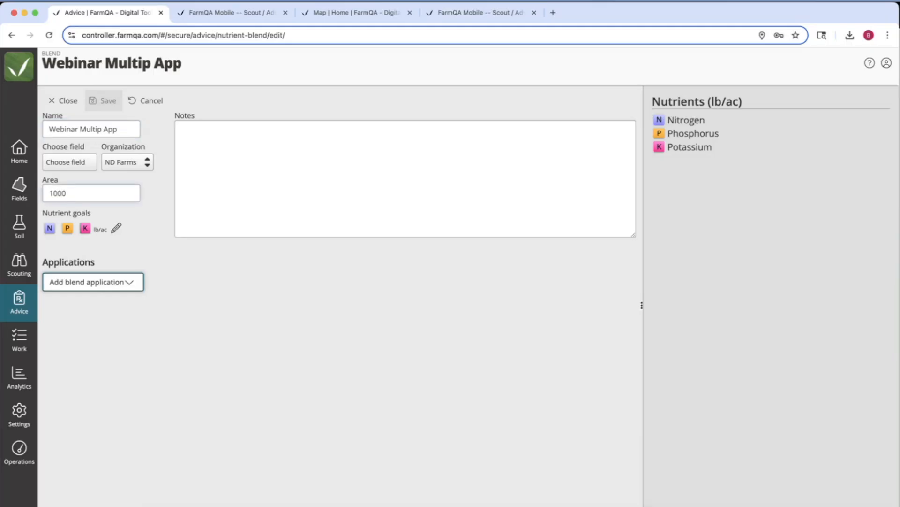
Set the new blend's combined nutrient goals to 250 nitrogen, 125 phosphorus and 45 potassium
click(116, 230)
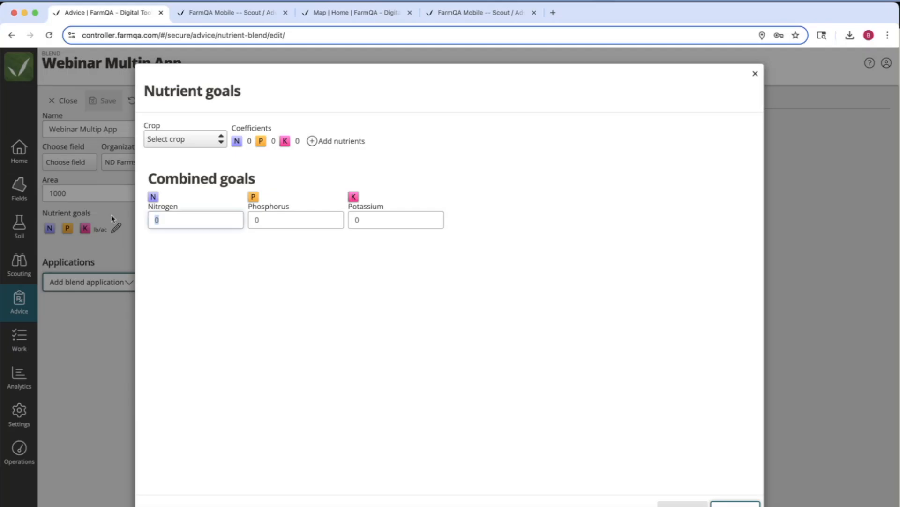
text(250)
key(Tab)
text(125)
key(Tab)
text(0)
Add a zinc goal of 10 and apply the nutrient goals to the blend
click(328, 141)
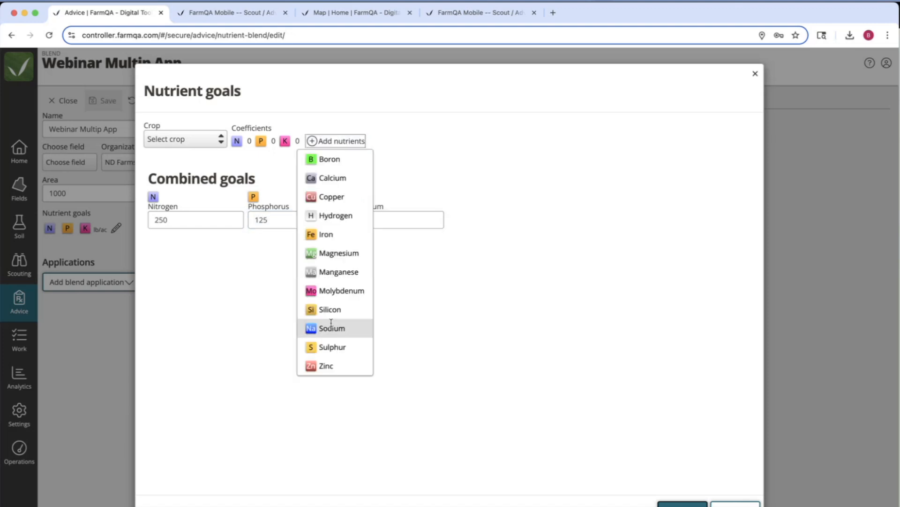
click(326, 365)
click(479, 223)
text(10)
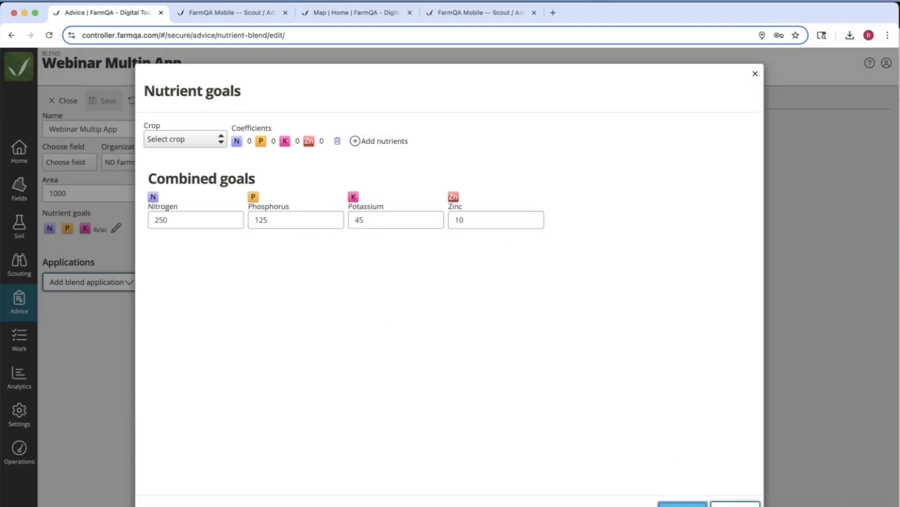
click(682, 503)
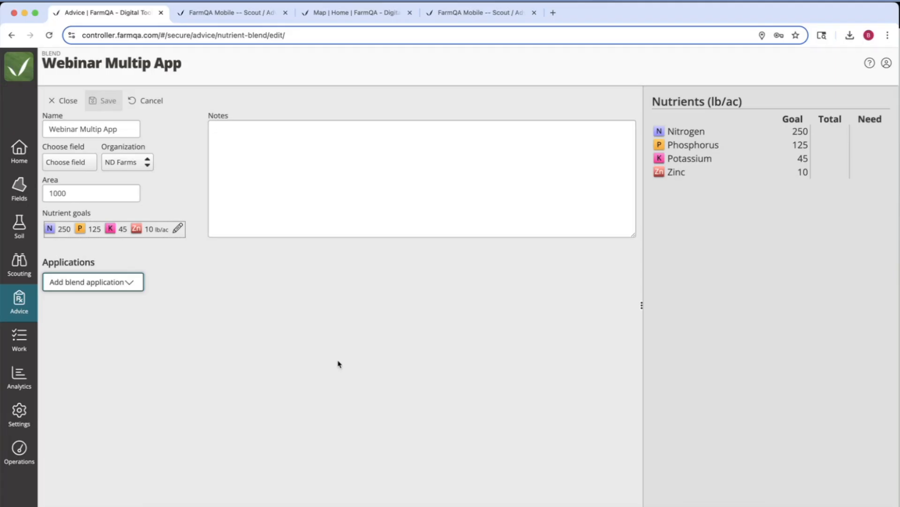
Add a blend application from the Corn-Dry Starter in Furrow mix
click(130, 284)
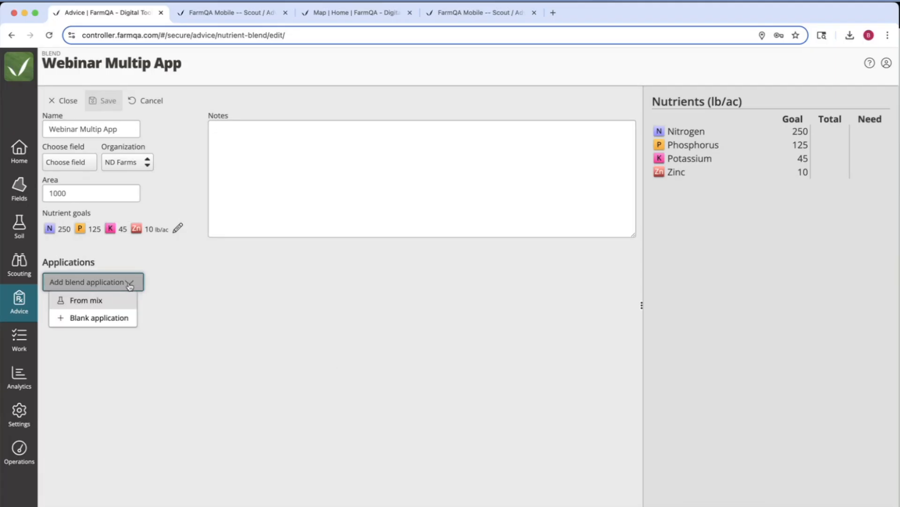
click(86, 301)
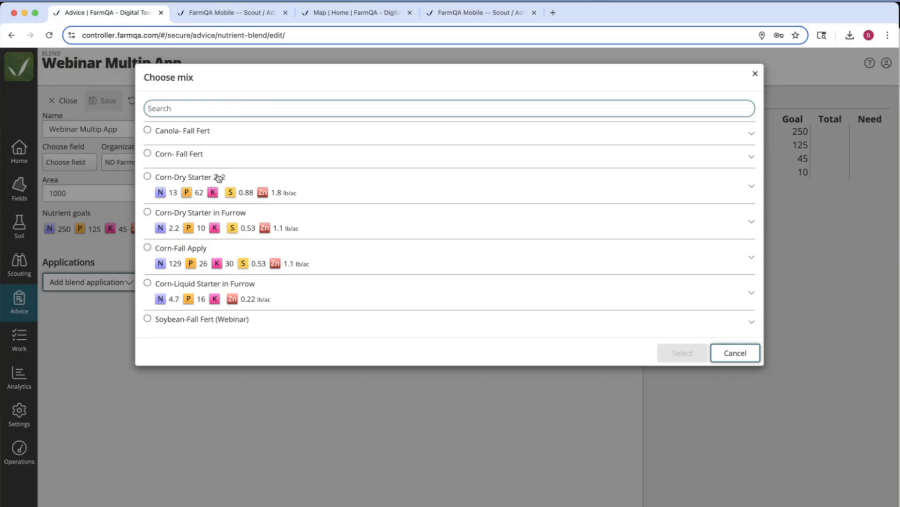
click(230, 285)
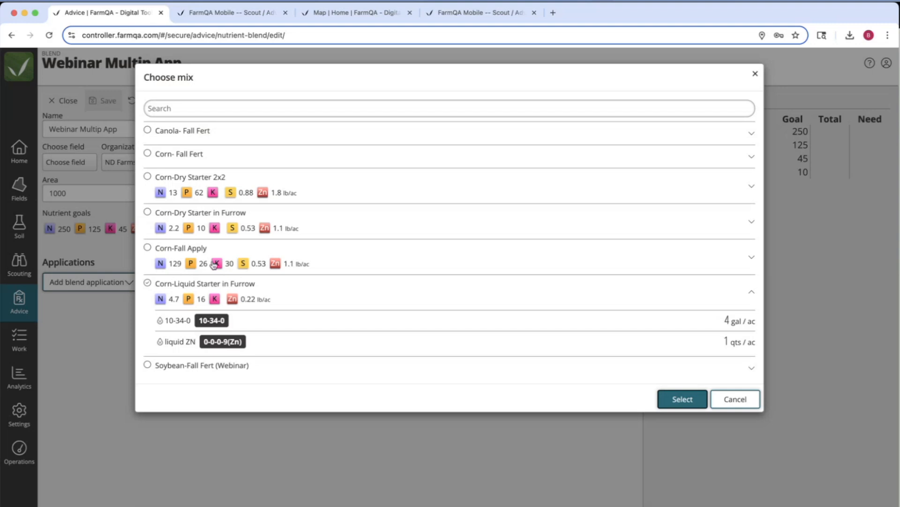
click(240, 211)
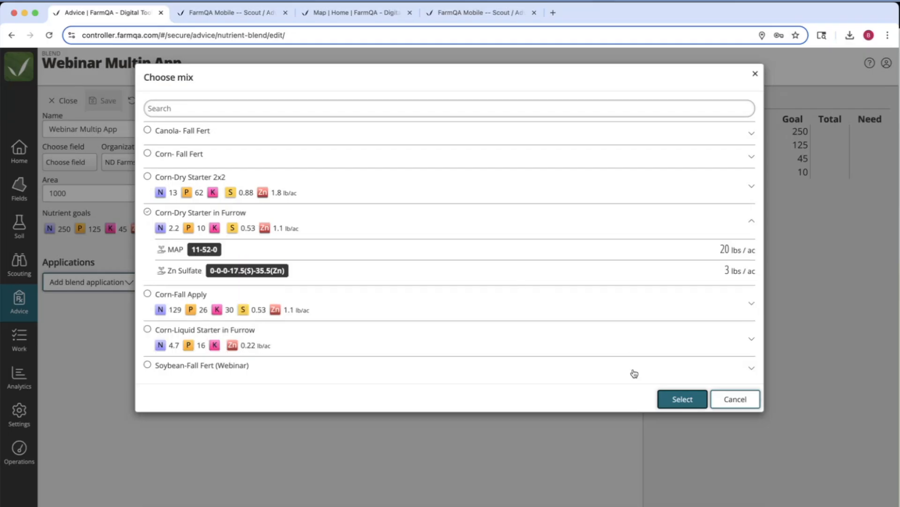
click(683, 399)
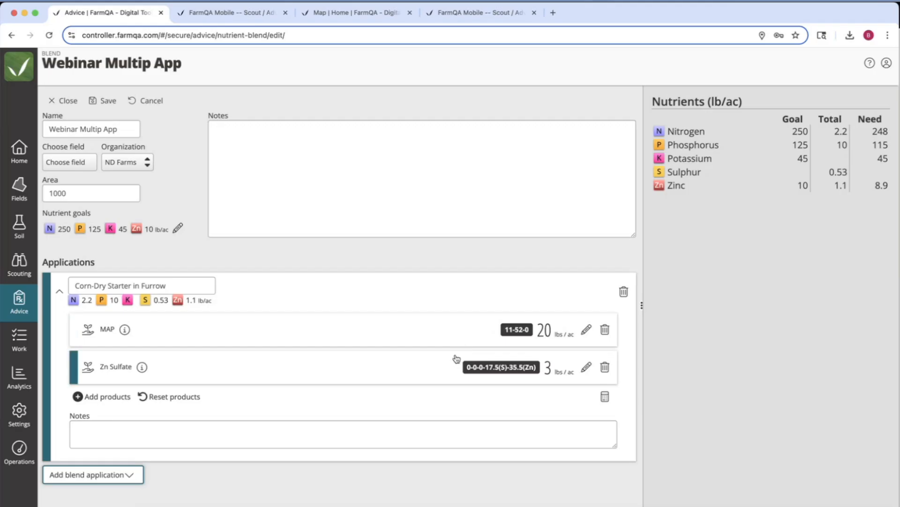
Set the starter application's rates to 25 lbs/ac for MAP and 4 lbs/ac for Zn Sulfate
click(586, 329)
key(BackSpace)
text(5)
click(586, 329)
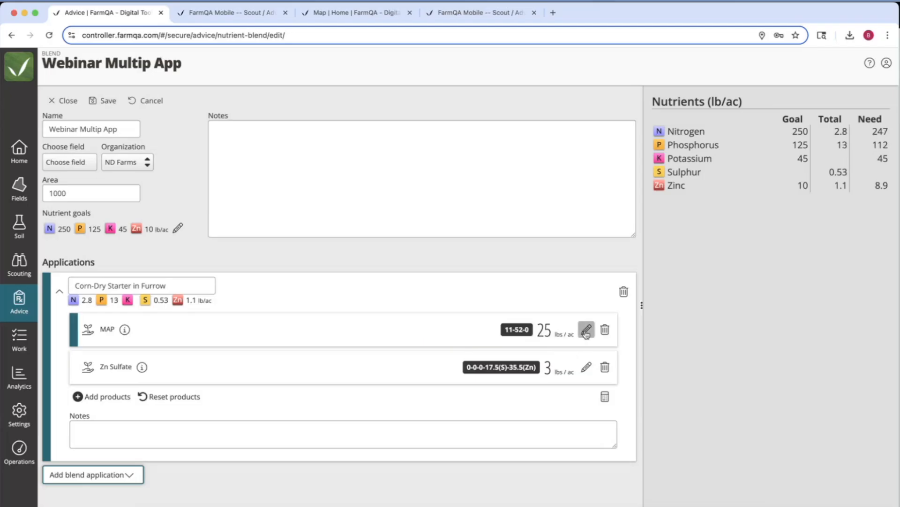
click(586, 367)
key(BackSpace)
text(4)
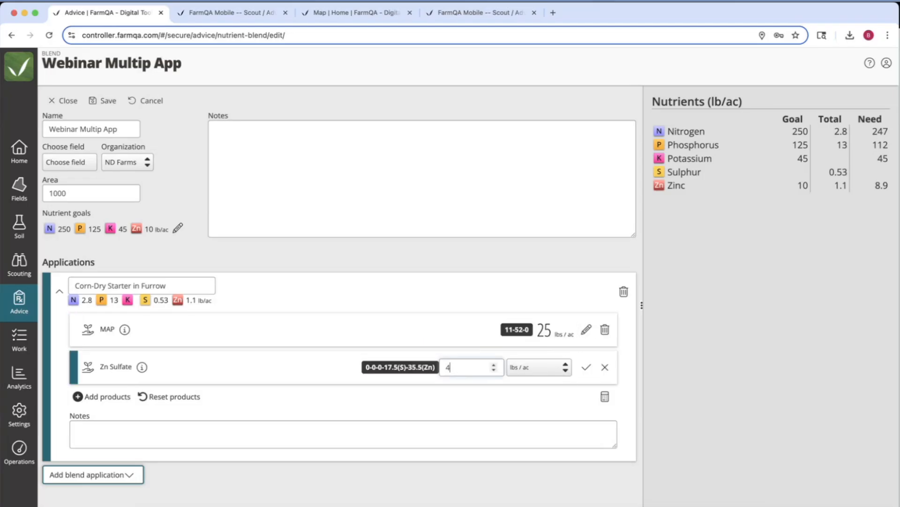
click(592, 369)
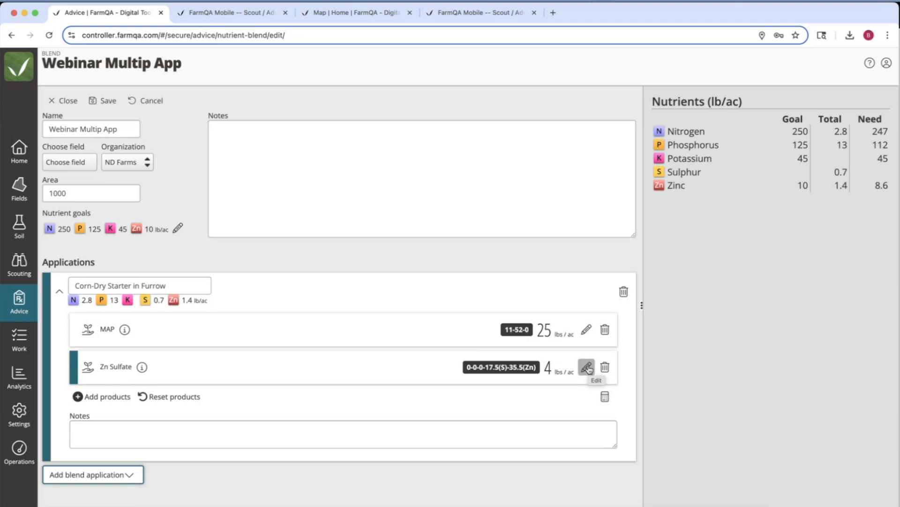
Add a second blend application from the Corn- Fall Fert mix
click(131, 477)
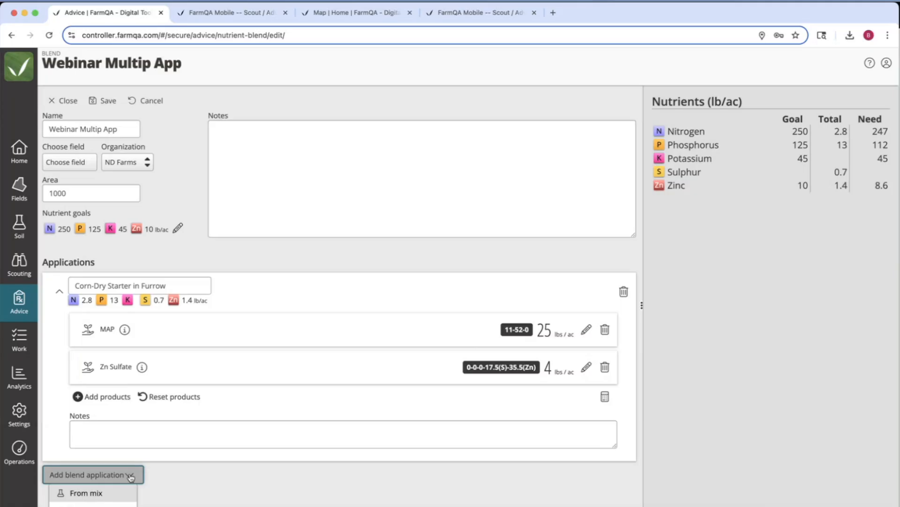
click(91, 494)
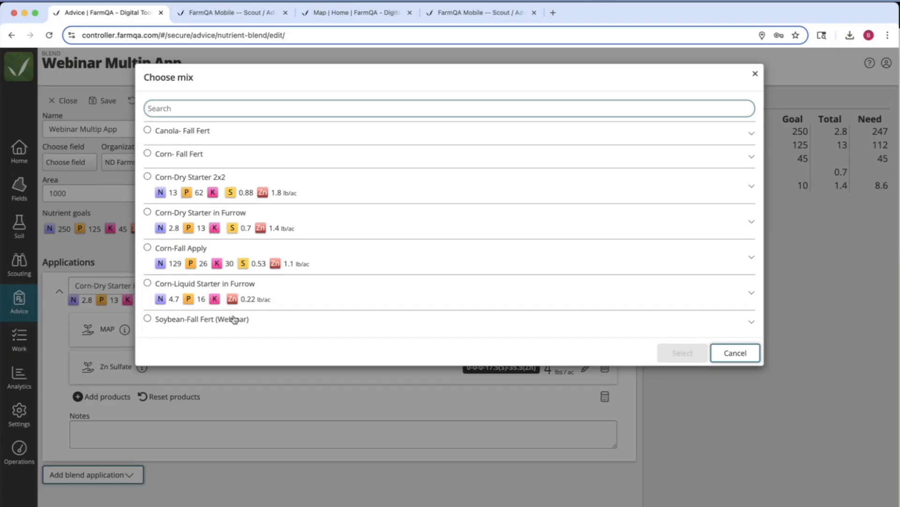
click(246, 249)
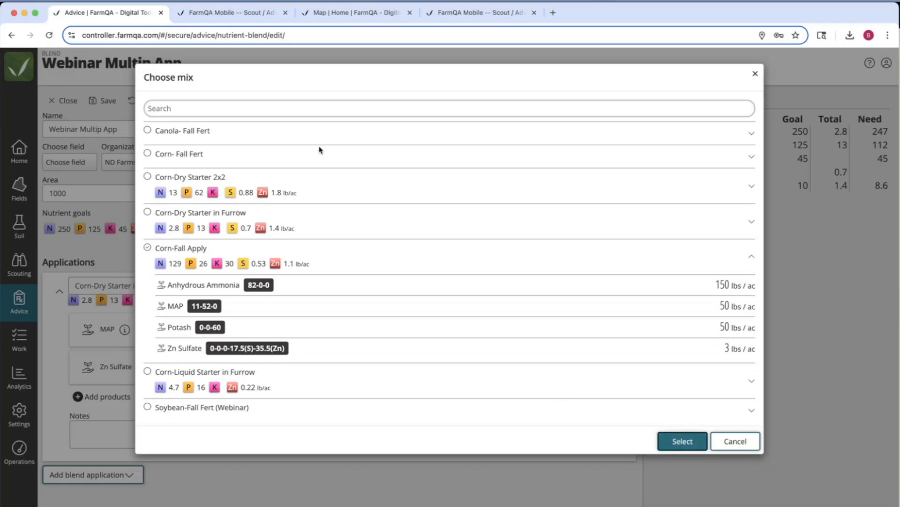
click(278, 162)
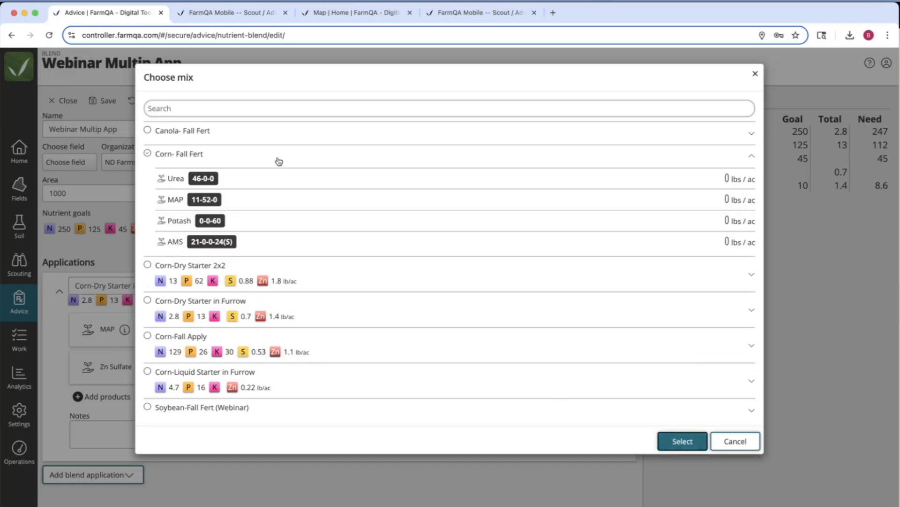
click(681, 441)
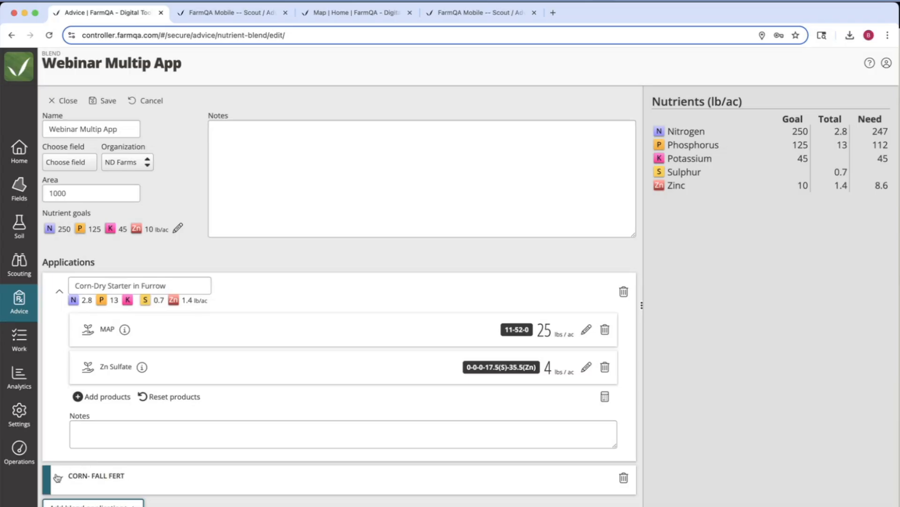
Collapse the starter application, expand Corn- Fall Fert and open its nutrient calculator
click(59, 291)
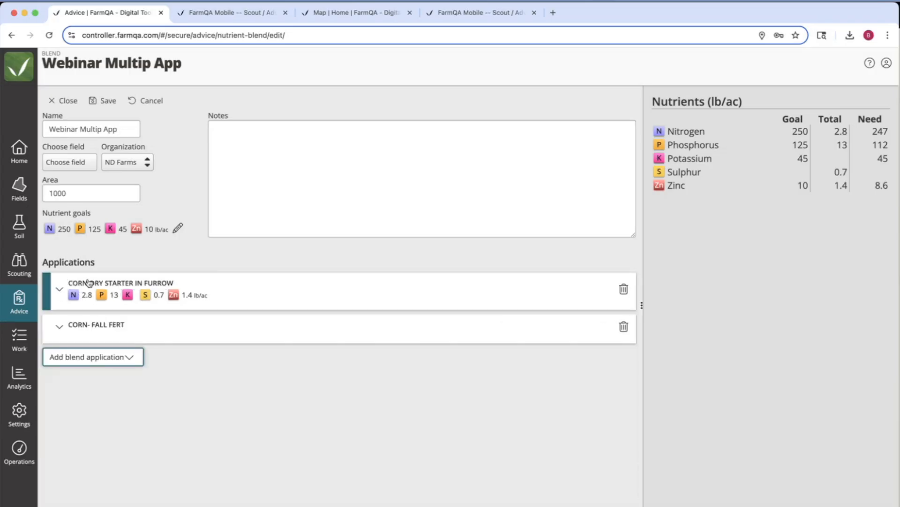
click(76, 328)
click(62, 305)
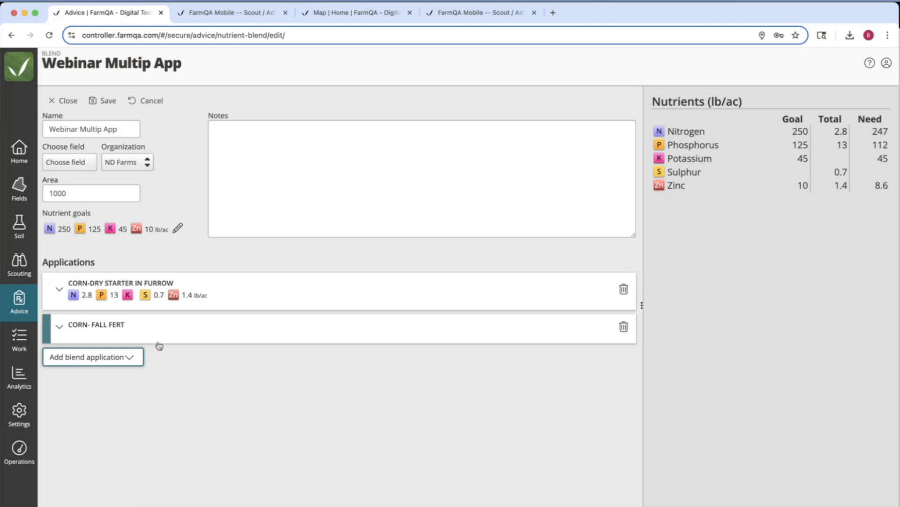
click(60, 326)
scroll(450, 308, down, 3)
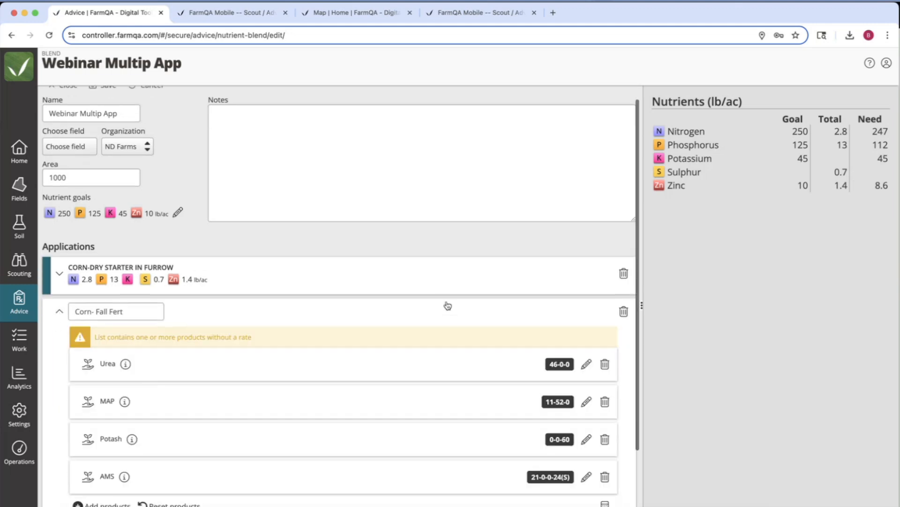
click(605, 450)
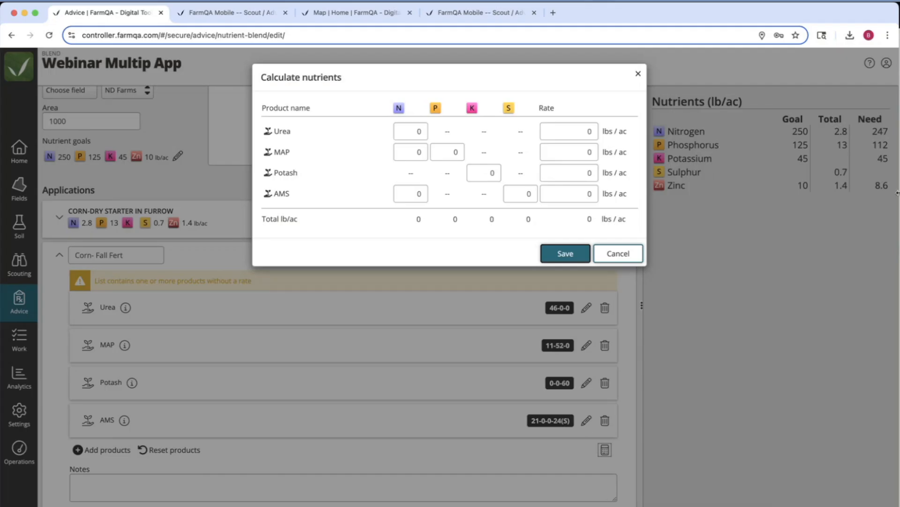
click(521, 193)
text(8.6)
key(BackSpace)
key(BackSpace)
key(BackSpace)
Set the potassium supplied by Potash to 45 and the phosphorus supplied by MAP to 112
click(490, 173)
text(45)
click(448, 152)
text(1)
click(484, 135)
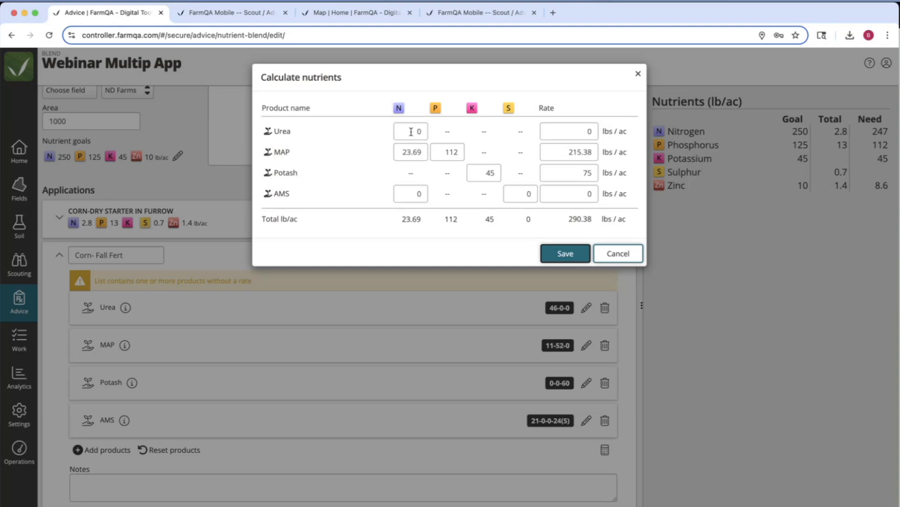
Set the nitrogen supplied by Urea to 224 and apply the calculated rates to the Corn- Fall Fert application
double_click(410, 132)
text(220)
key(BackSpace)
text(4)
key(BackSpace)
text(3)
key(BackSpace)
text(14)
click(563, 254)
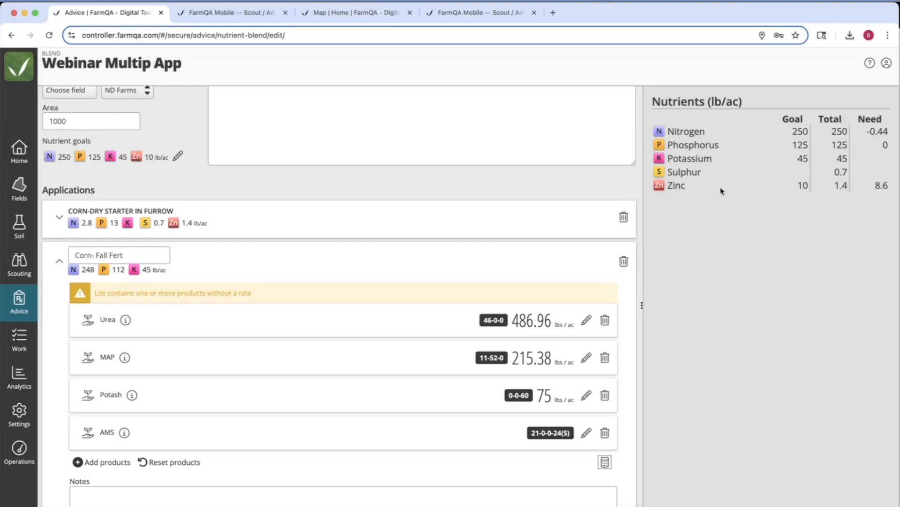
Change the Zn Sulfate rate in the Corn-Dry Starter in Furrow application to 6 lbs/ac
click(60, 217)
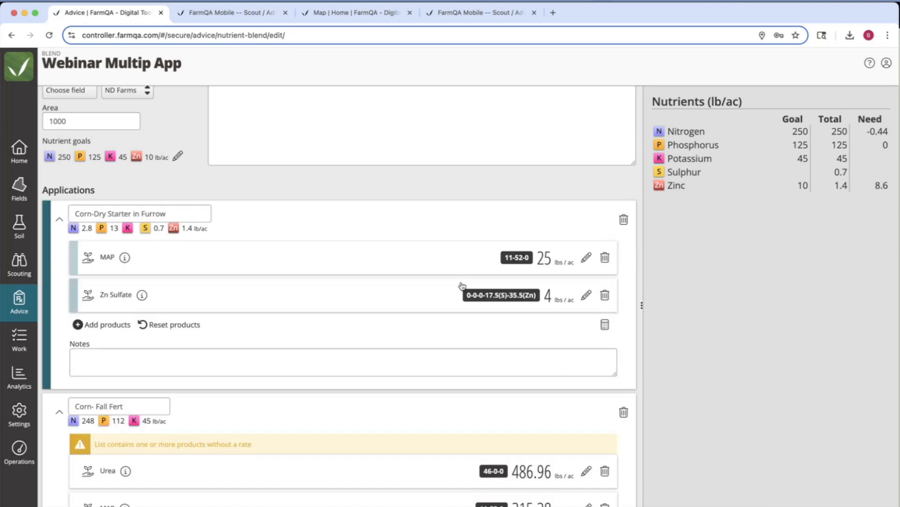
click(586, 299)
text(6)
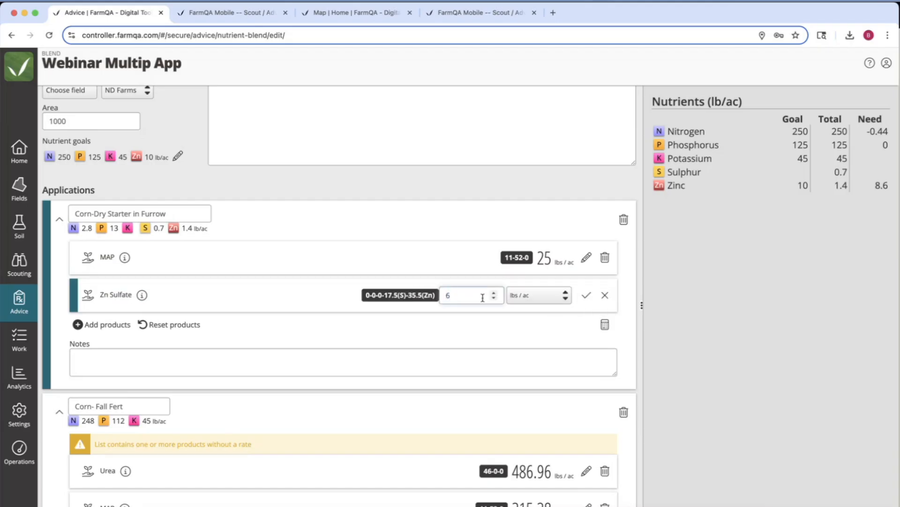
click(586, 295)
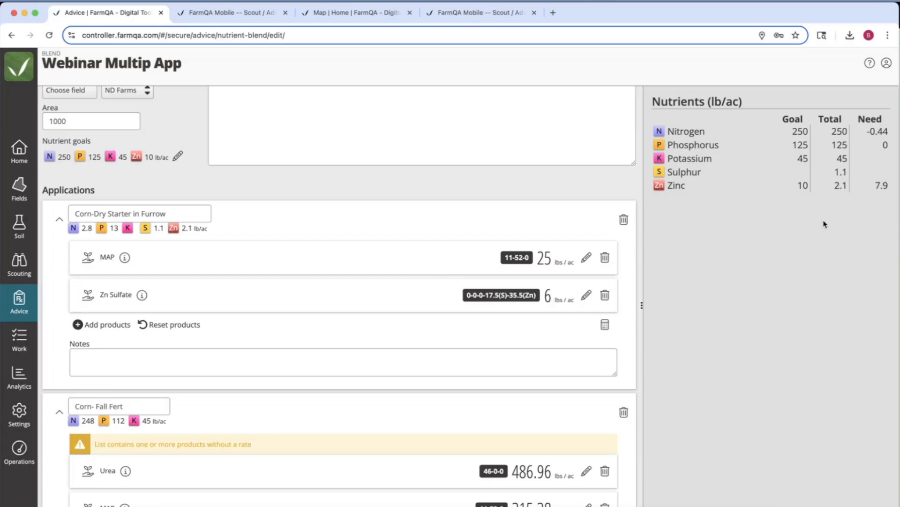
Remove AMS from the Corn- Fall Fert application and save the blend
click(59, 222)
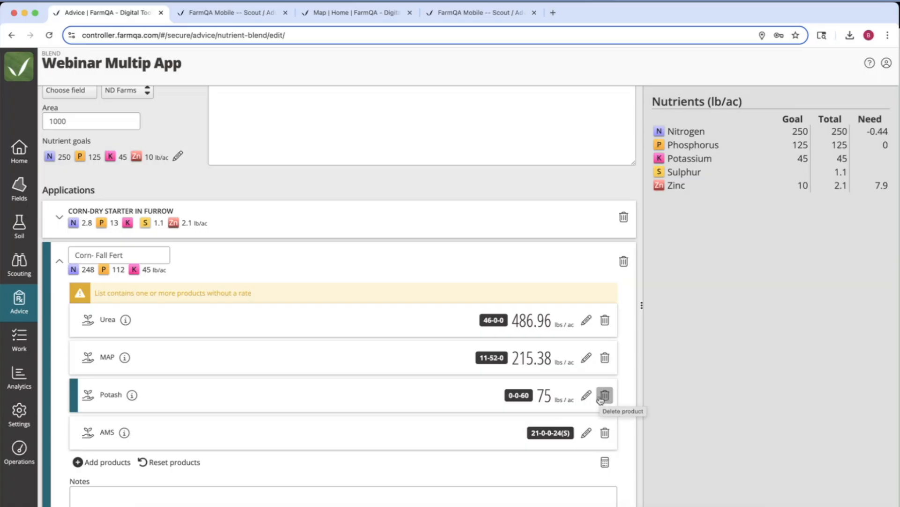
click(605, 432)
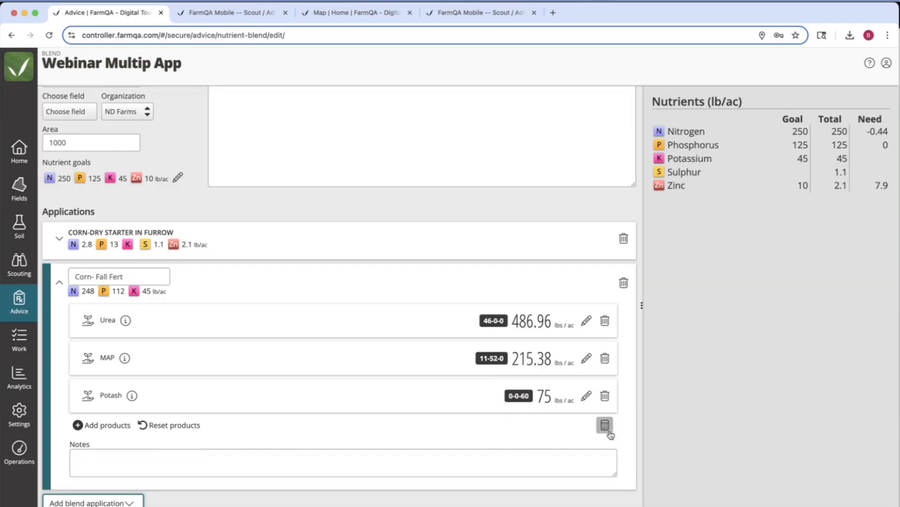
click(59, 284)
click(100, 102)
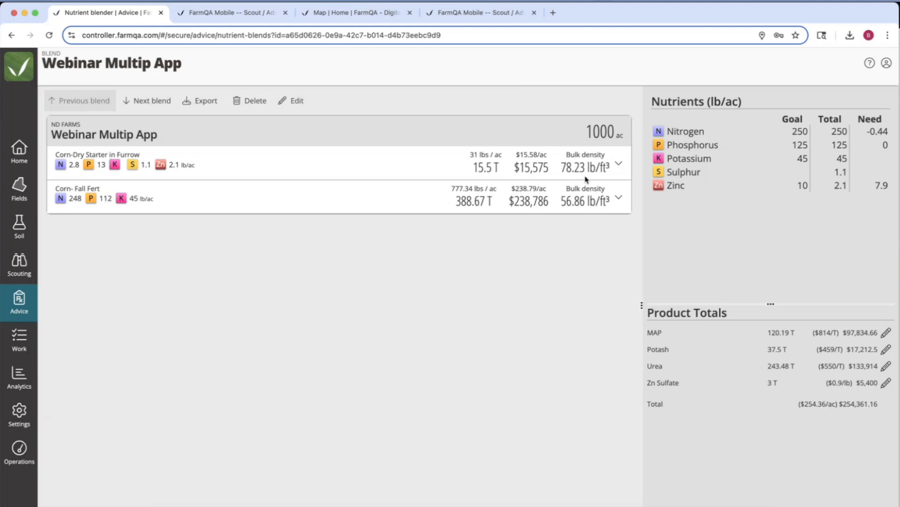
Review both applications' product rates and totals, and compare them with the blend's combined product totals and overall cost
click(621, 165)
click(619, 258)
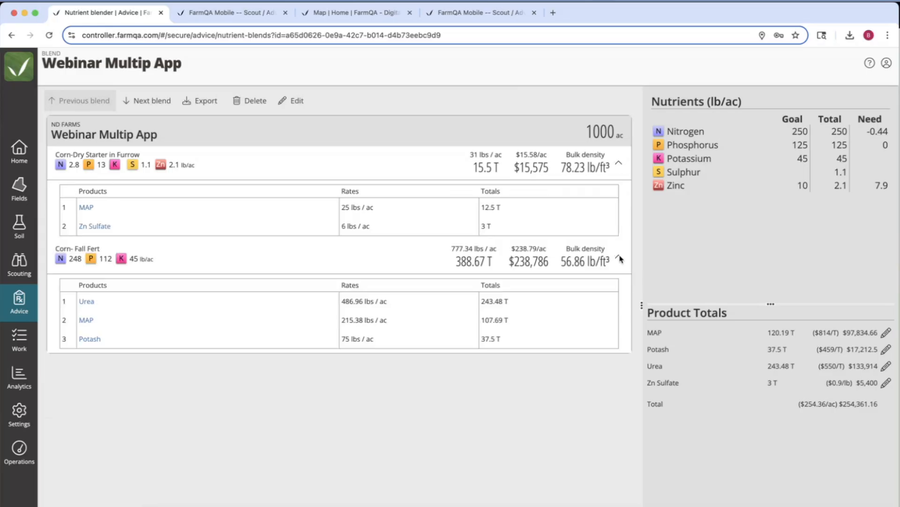
click(620, 259)
click(620, 164)
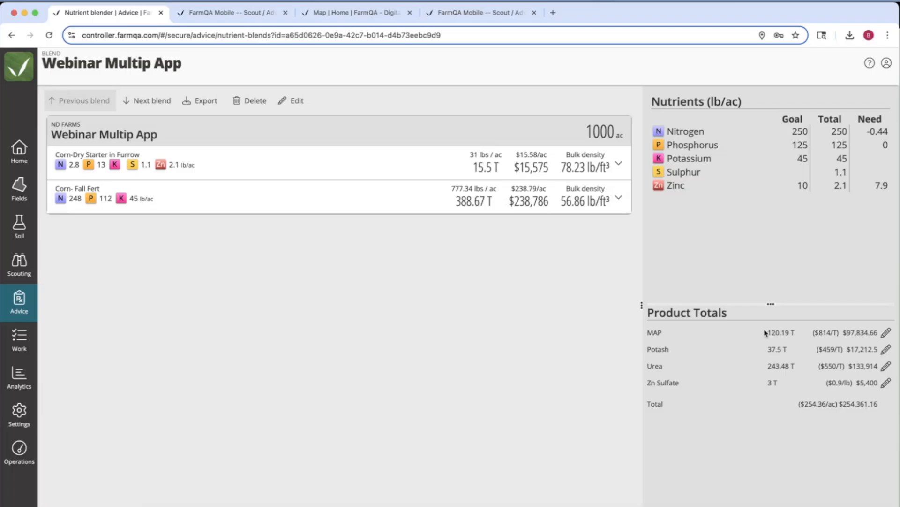
click(619, 164)
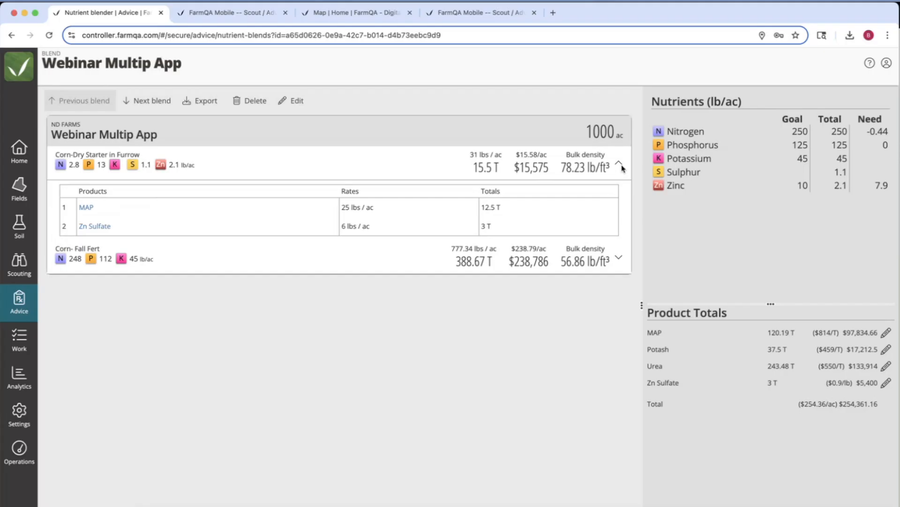
click(619, 259)
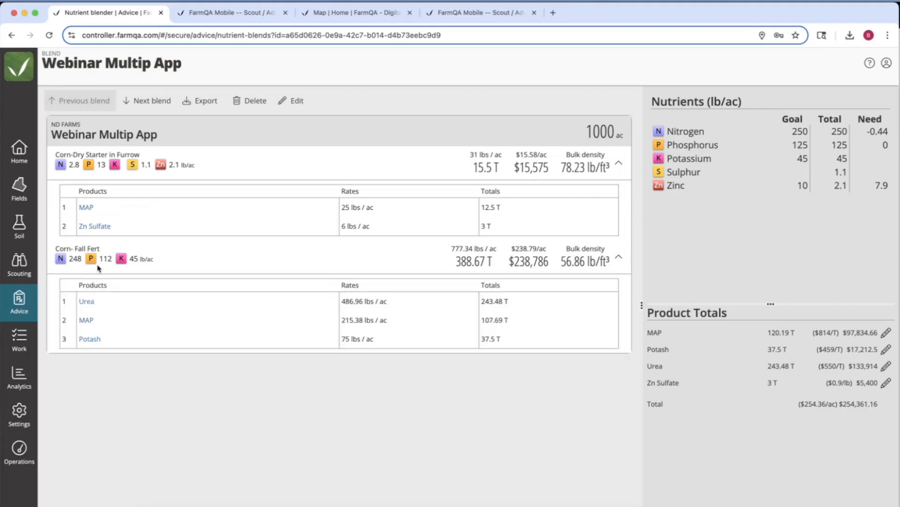
drag(767, 334, 797, 334)
click(619, 163)
click(619, 197)
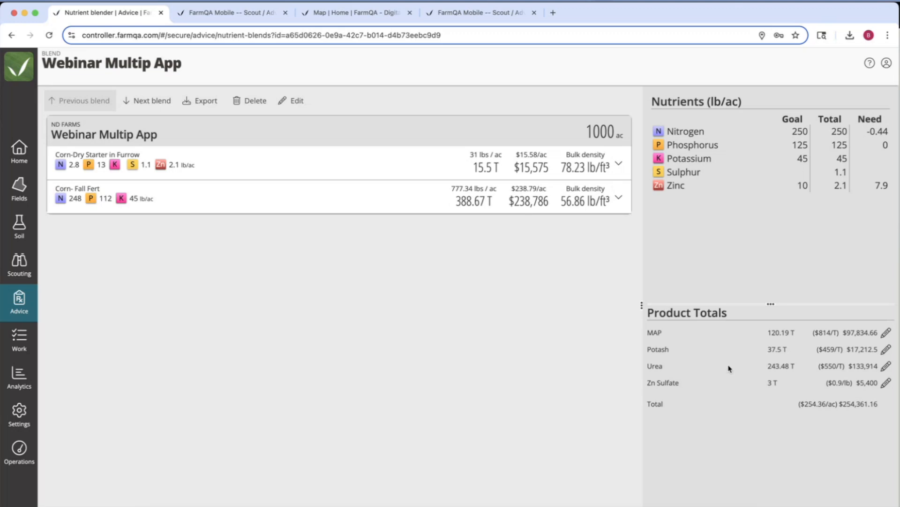
drag(840, 404, 880, 408)
Export the blend as a PDF with application products included and product totals shown last, and open the downloaded file
click(196, 102)
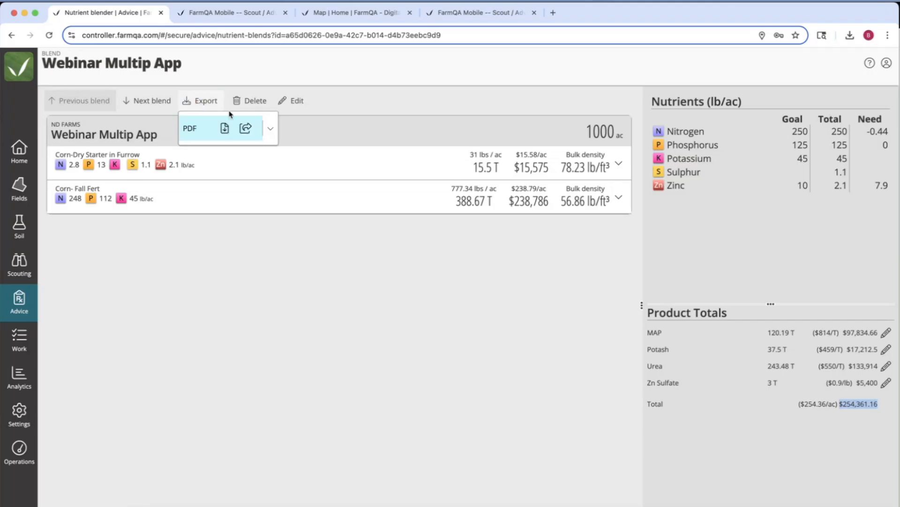
click(272, 134)
click(187, 175)
click(204, 159)
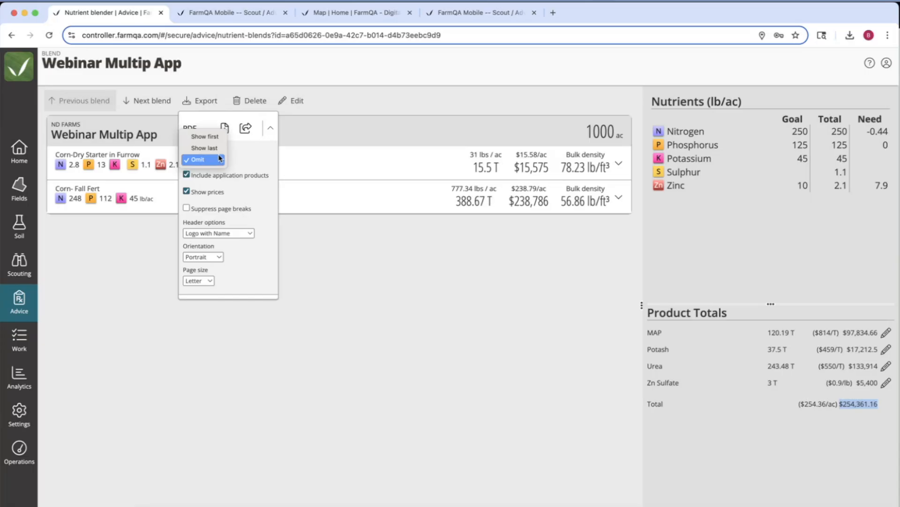
click(210, 149)
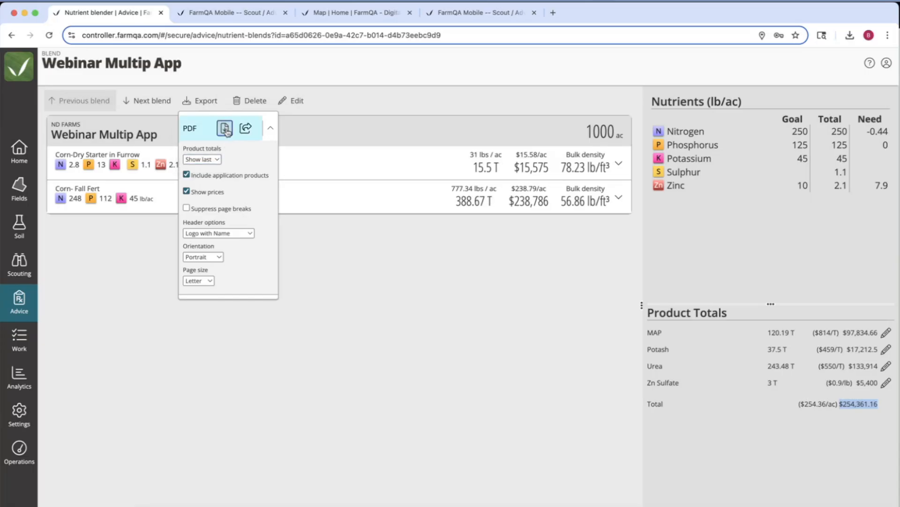
click(225, 128)
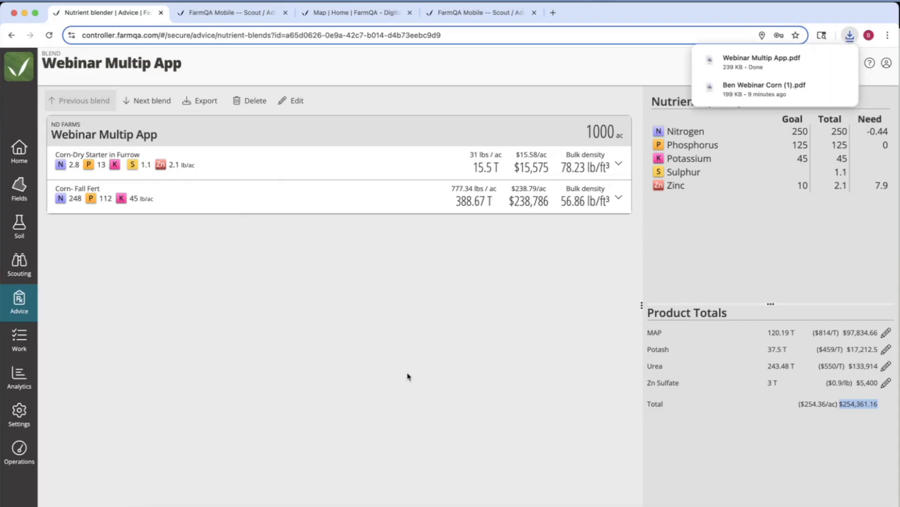
click(628, 505)
click(630, 495)
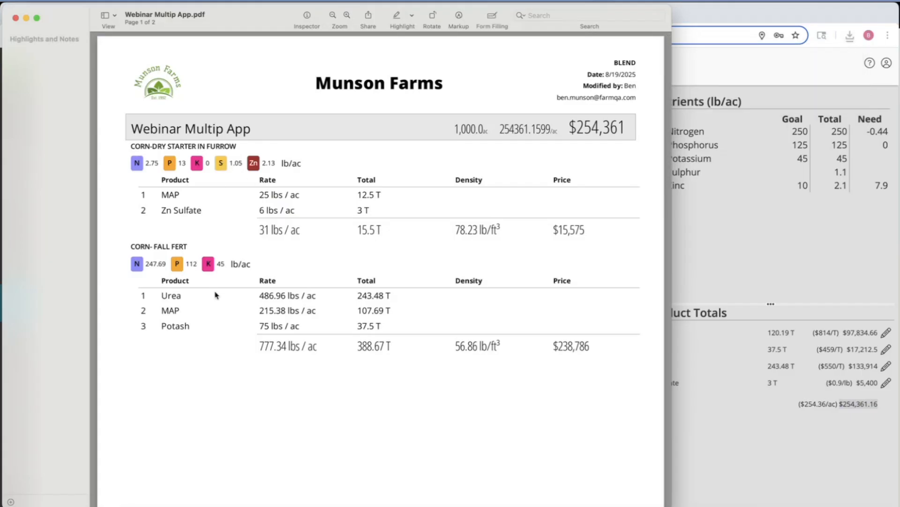
Review the Webinar Multip App PDF's overall cost and the combined product totals on its second page, and close the file
drag(568, 128, 637, 130)
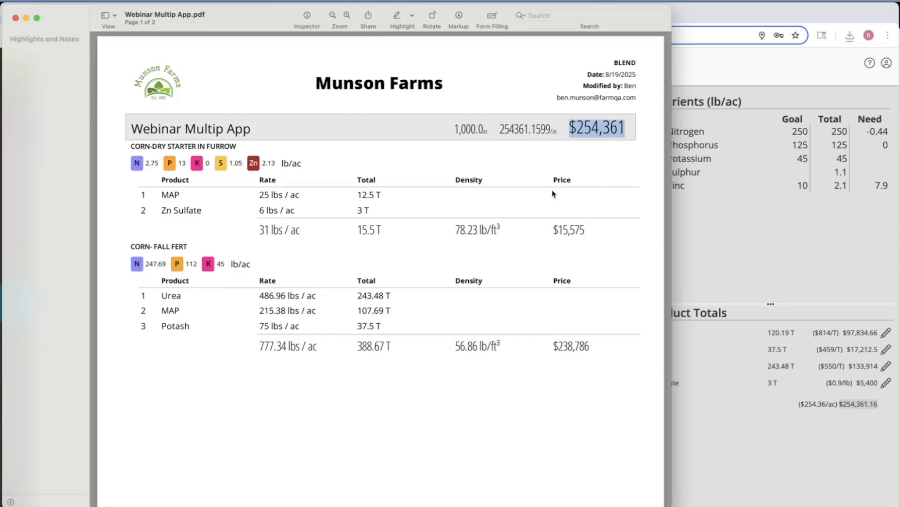
scroll(553, 194, down, 3)
scroll(471, 316, down, 10)
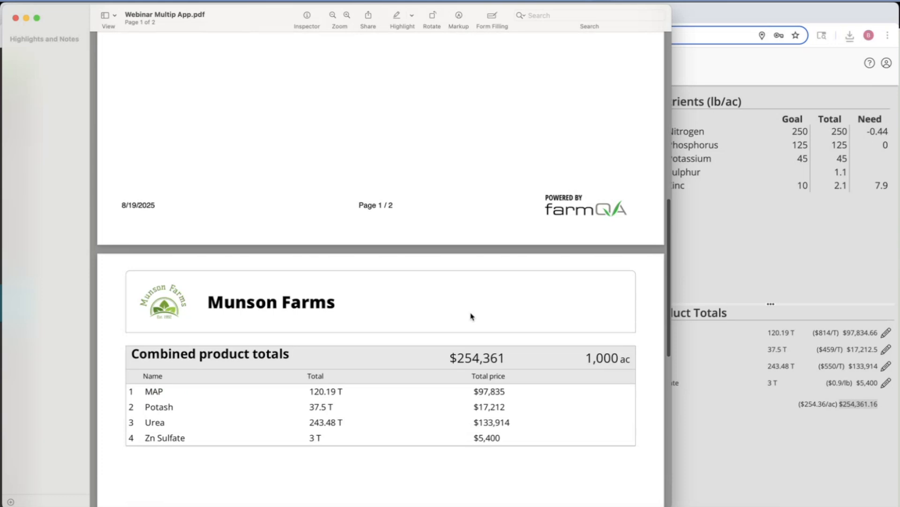
scroll(366, 325, down, 4)
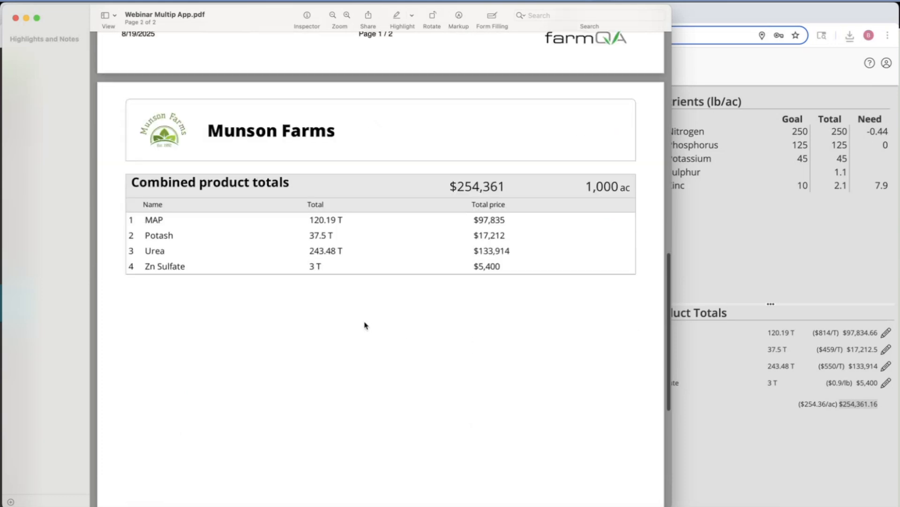
scroll(366, 325, down, 1)
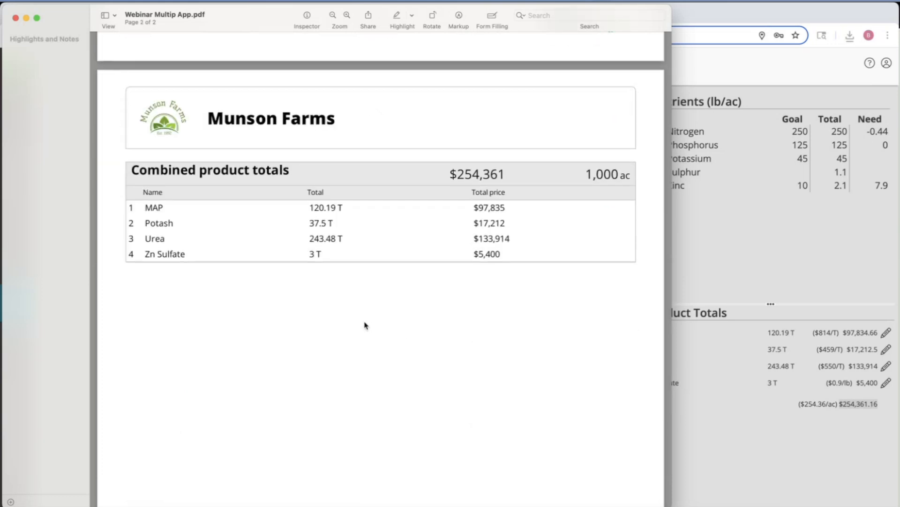
click(15, 18)
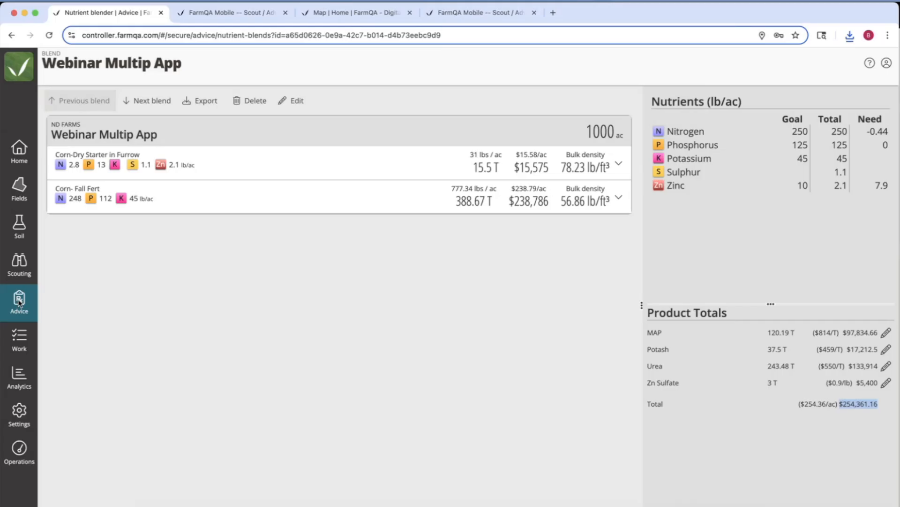
In the Advice nutrient blender list, select the Webinar Multip App, Ben From Scratch Blend and Ben Webinar Corn blends
click(19, 302)
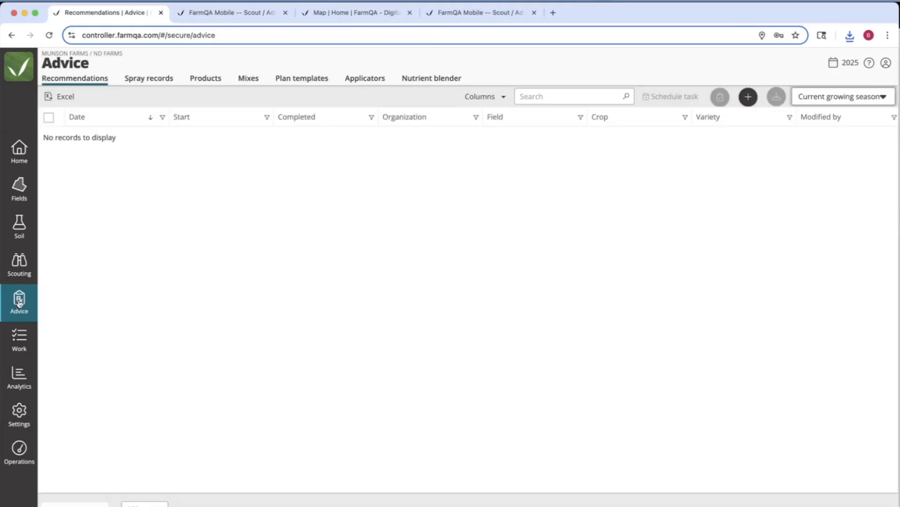
click(422, 79)
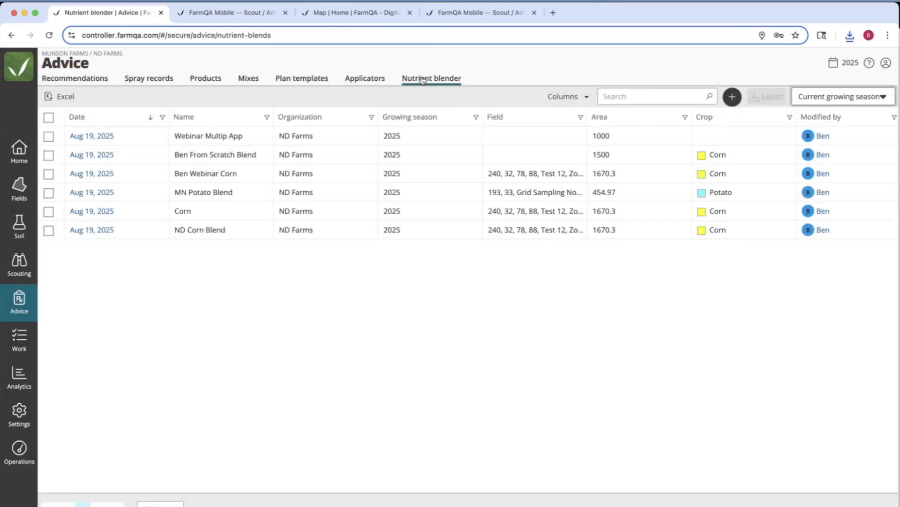
click(48, 137)
shift+click(49, 192)
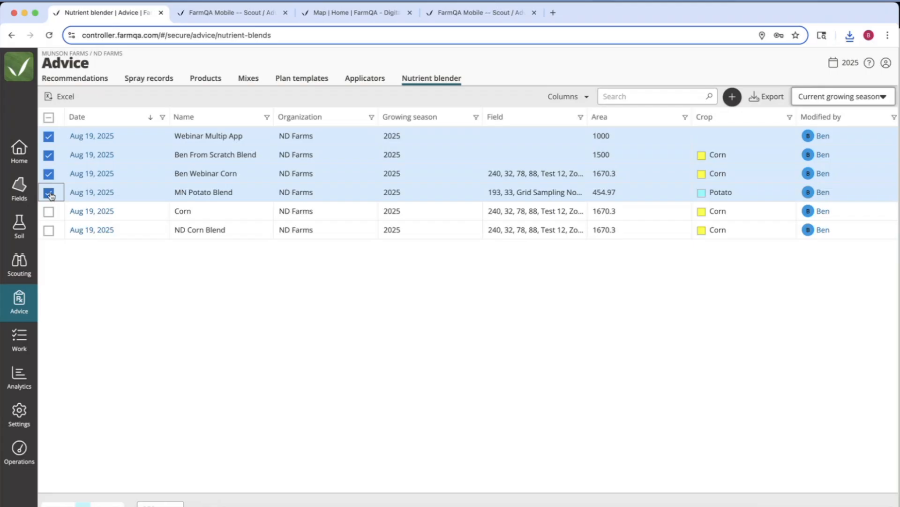
click(49, 193)
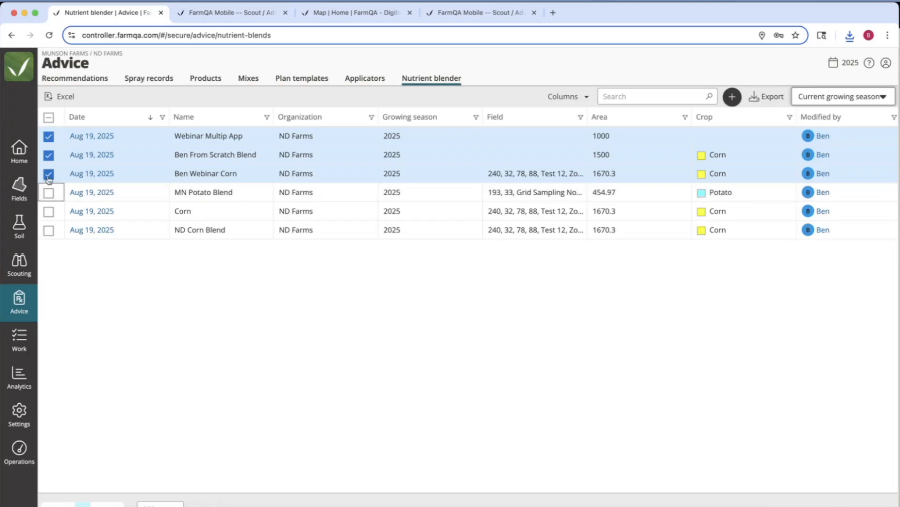
Export the three selected blends as one PDF with the product totals shown first
click(765, 97)
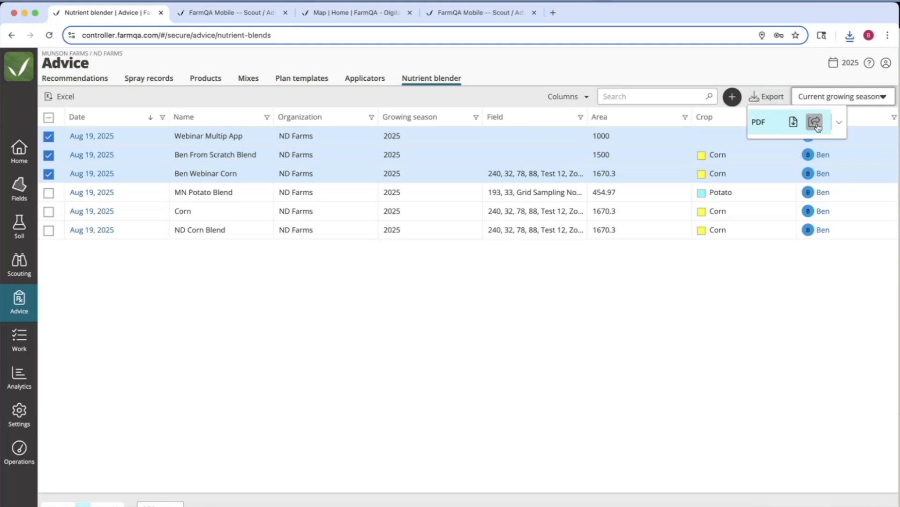
click(840, 126)
click(773, 153)
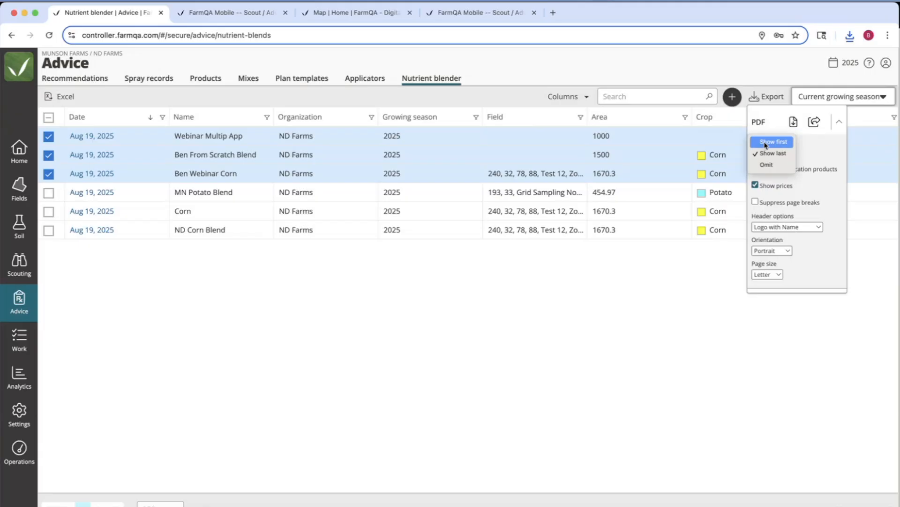
click(766, 143)
click(793, 122)
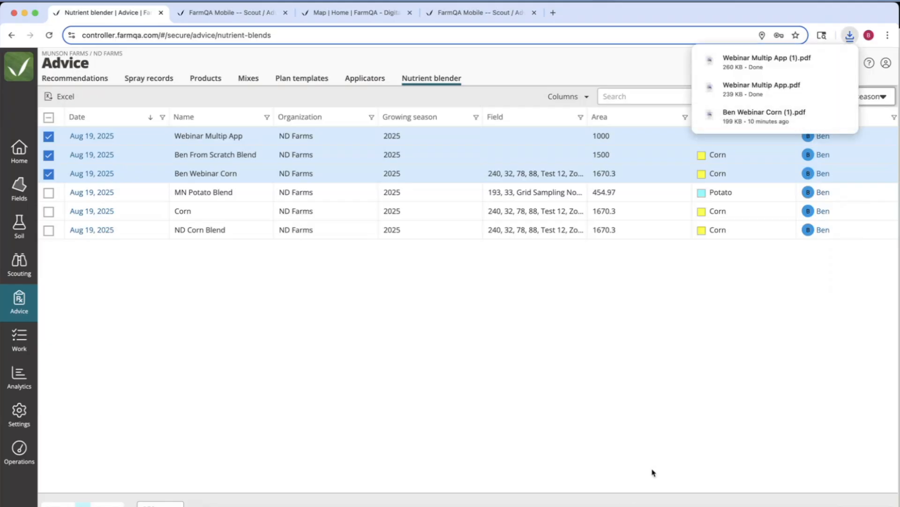
click(629, 504)
click(629, 506)
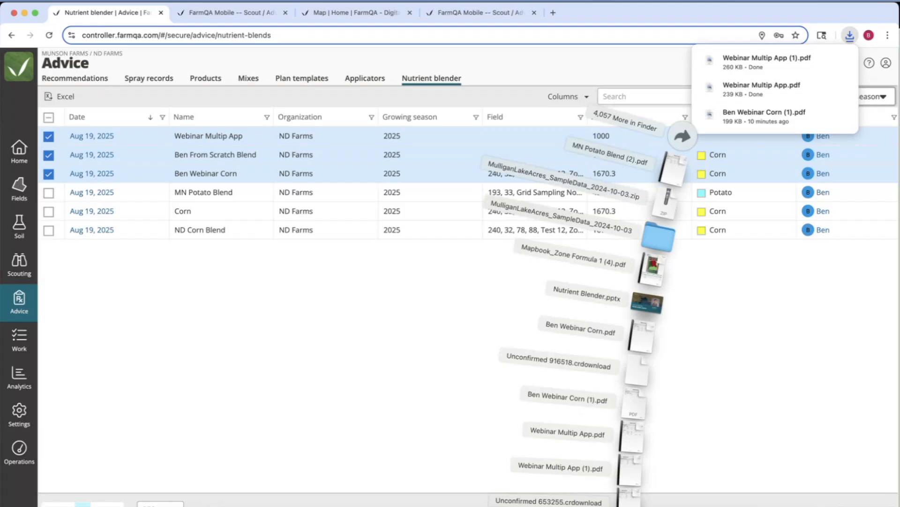
click(760, 402)
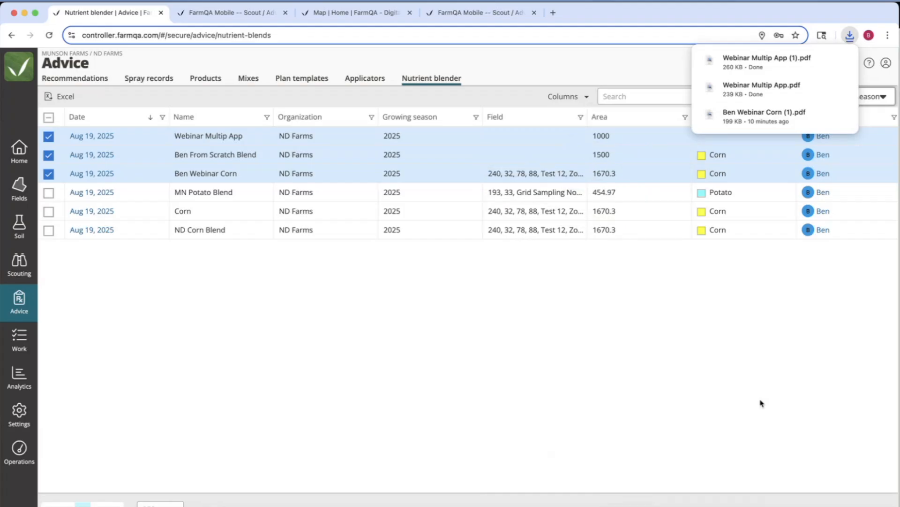
Export the three selected blends again as a PDF with product totals shown last, and open the downloaded file
click(760, 98)
click(839, 122)
click(786, 154)
click(773, 165)
click(794, 122)
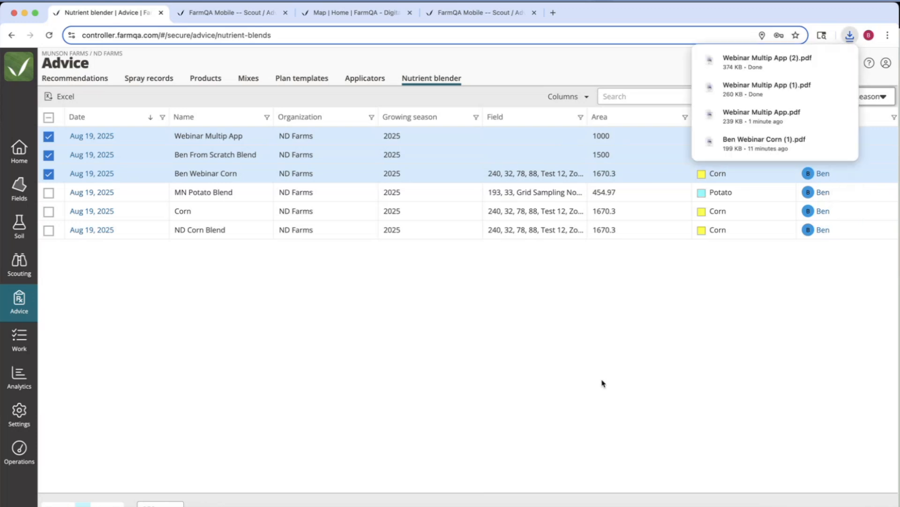
click(629, 506)
click(631, 503)
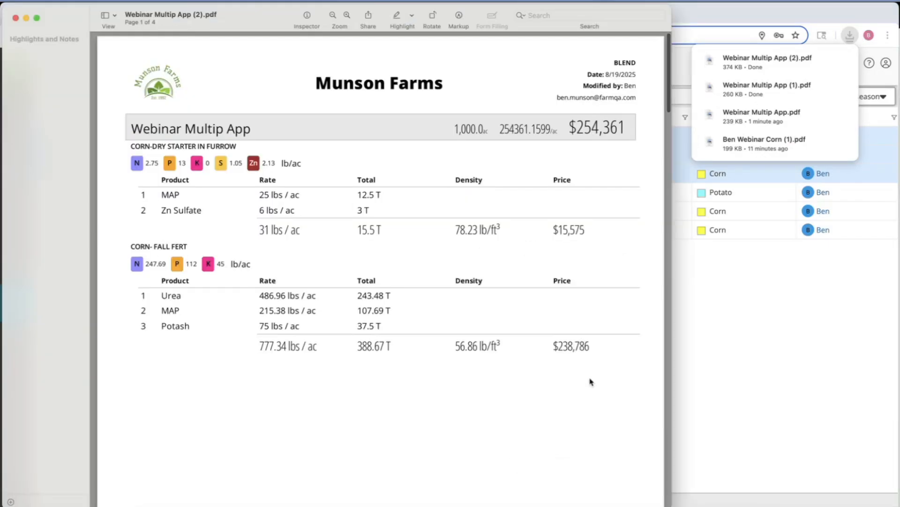
Review each blend's page and the combined product totals in the multi-blend PDF, and close the file
scroll(586, 380, down, 4)
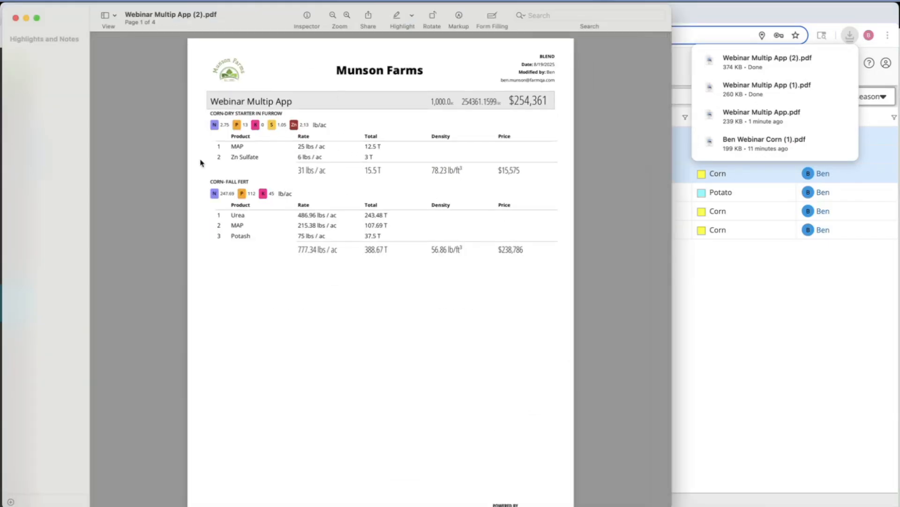
scroll(336, 127, down, 5)
scroll(336, 127, down, 5)
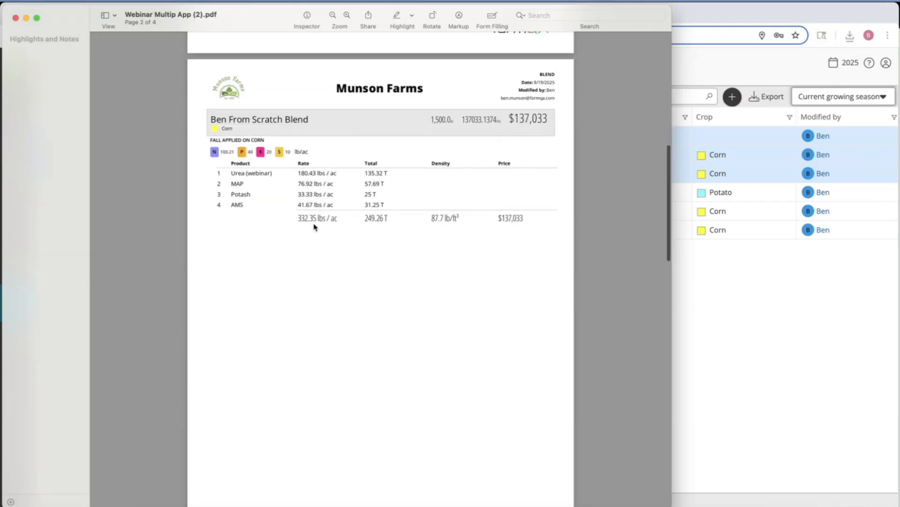
scroll(314, 227, down, 5)
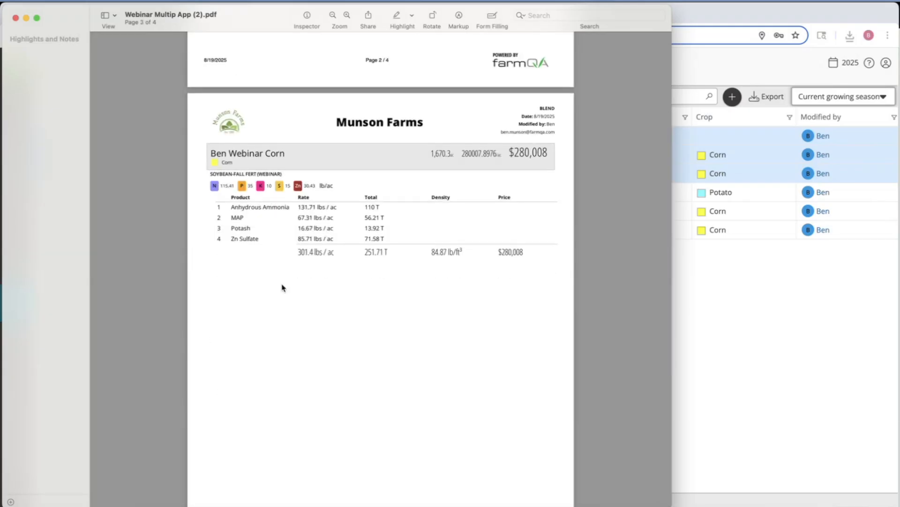
scroll(285, 324, down, 5)
scroll(275, 272, up, 3)
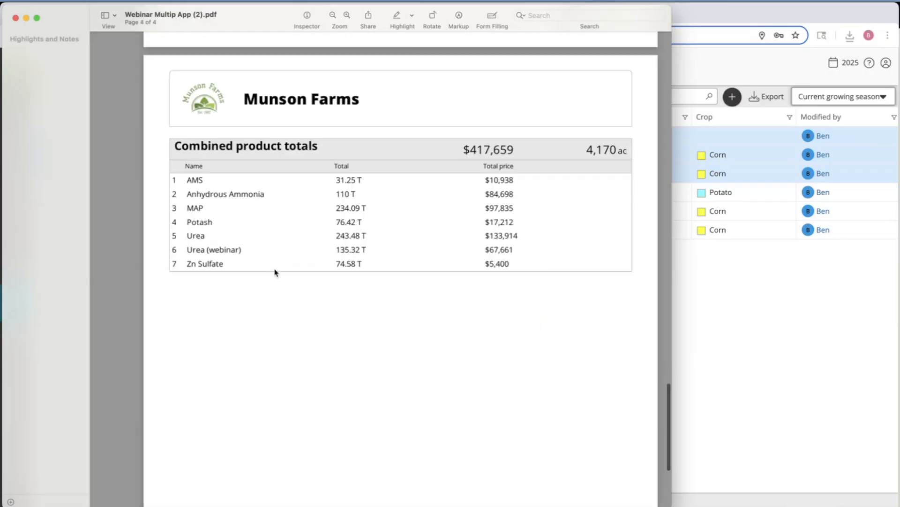
drag(155, 146, 557, 291)
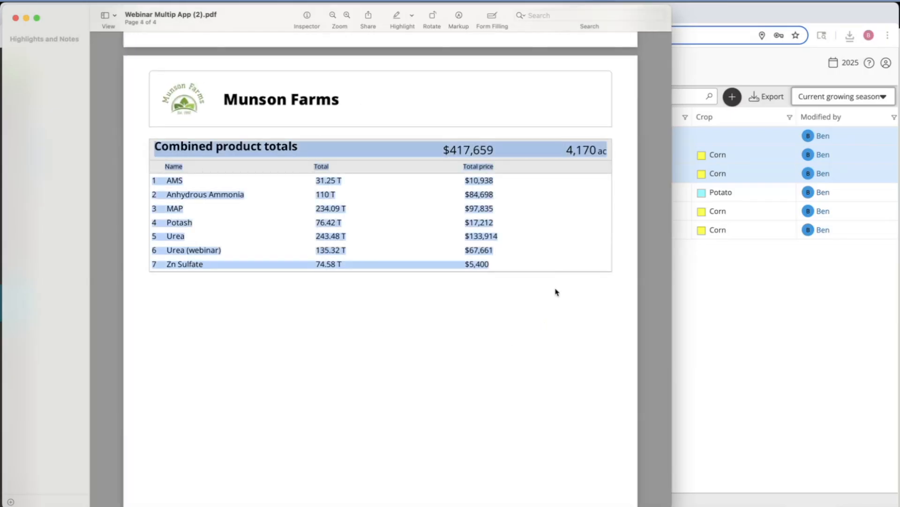
click(509, 338)
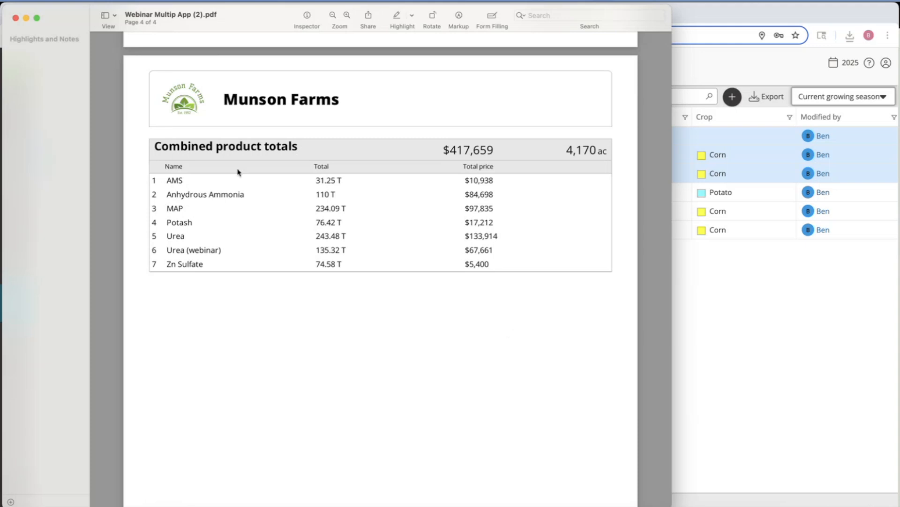
click(15, 18)
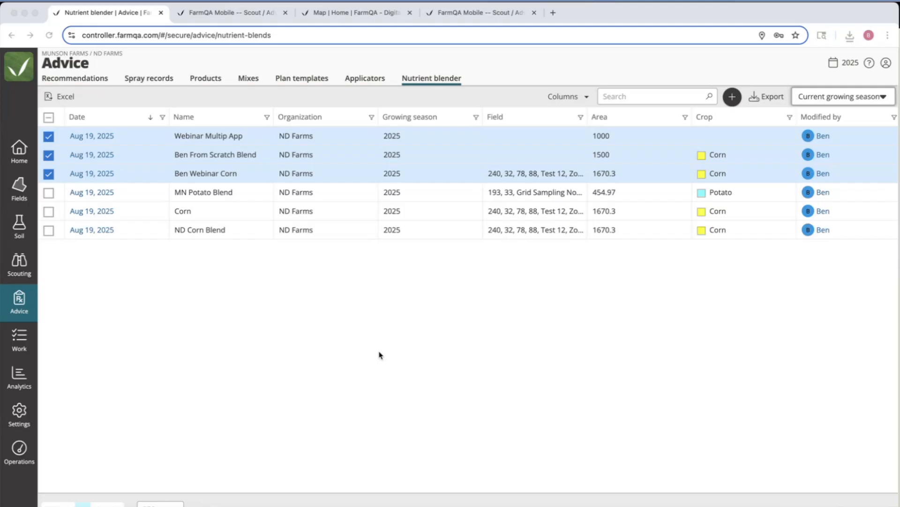
Open the ND Farms 2025 Plan in field planning and examine field 179's planned steps and nutrients
click(18, 193)
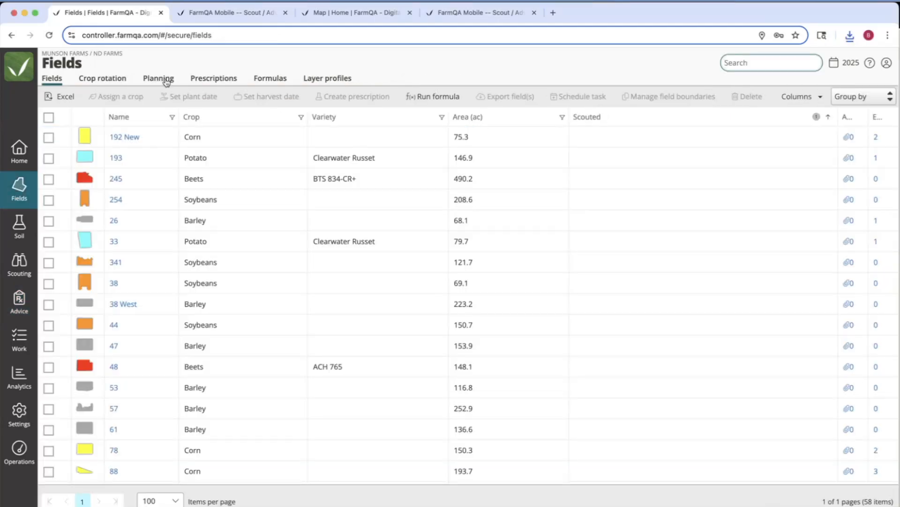
click(161, 79)
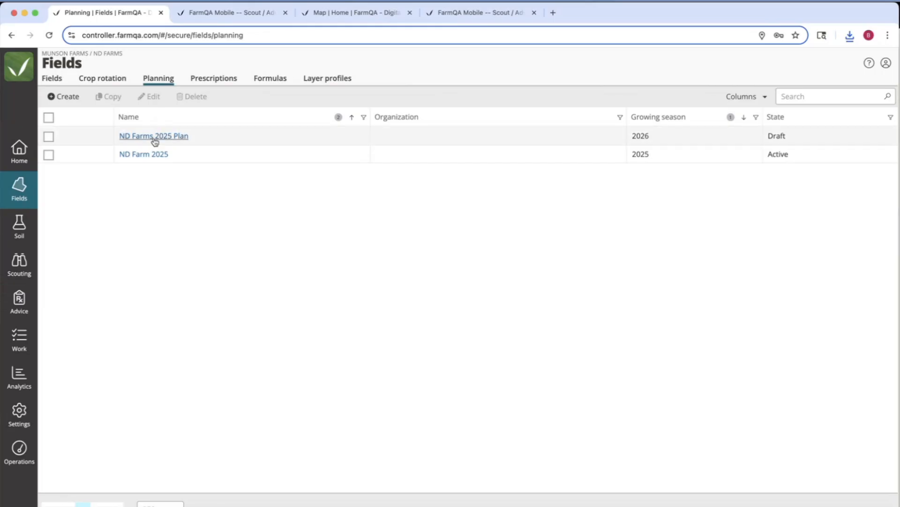
click(168, 136)
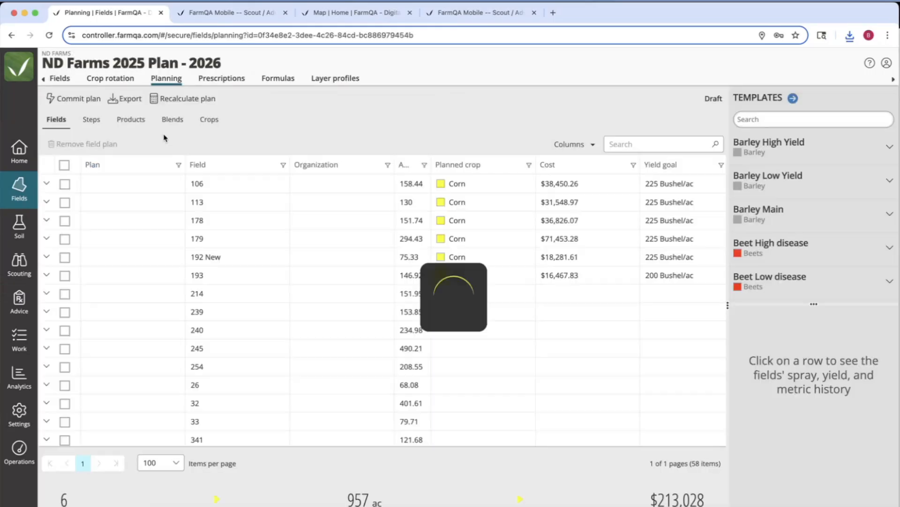
click(46, 238)
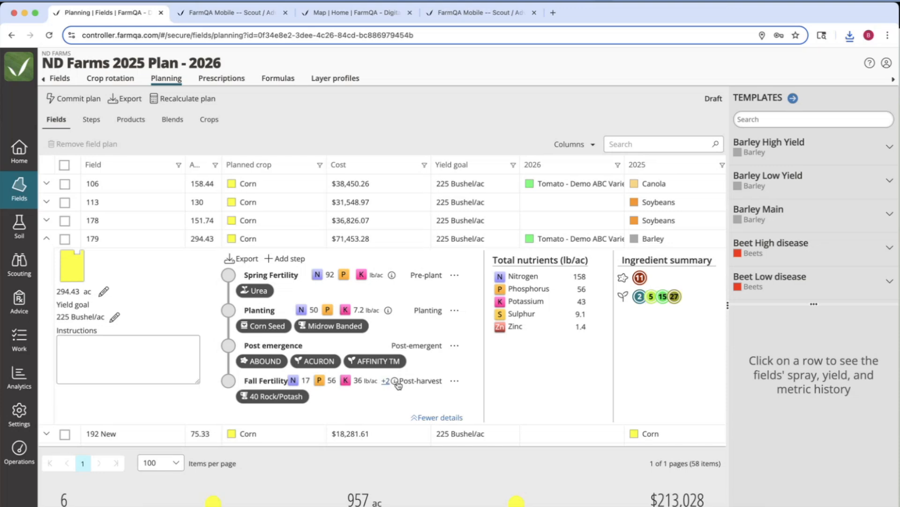
click(47, 240)
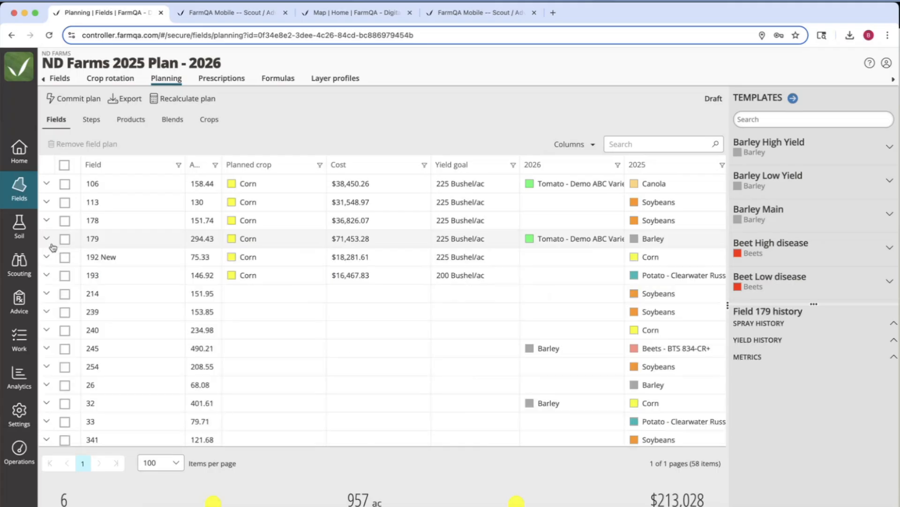
Open the nutrient calculator for field 193's Corn-Fall Apply step in the plan
scroll(66, 235, down, 2)
click(48, 218)
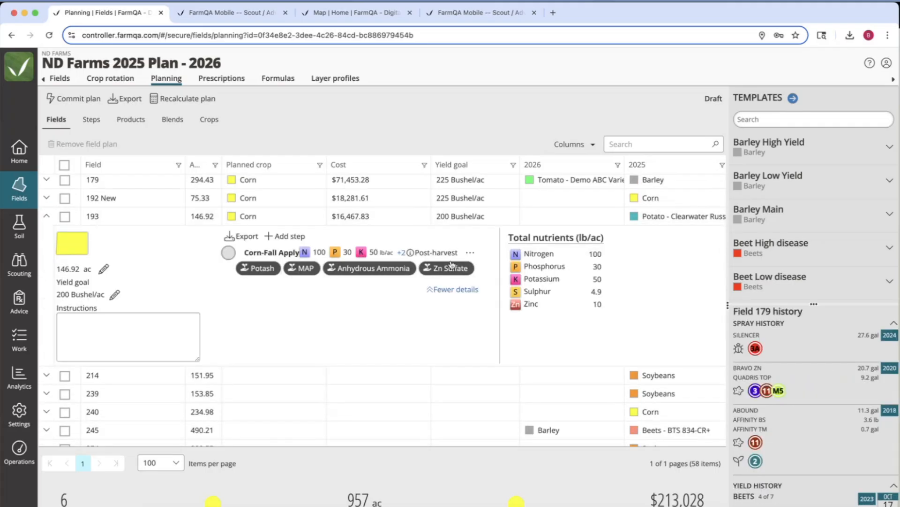
click(470, 252)
click(473, 280)
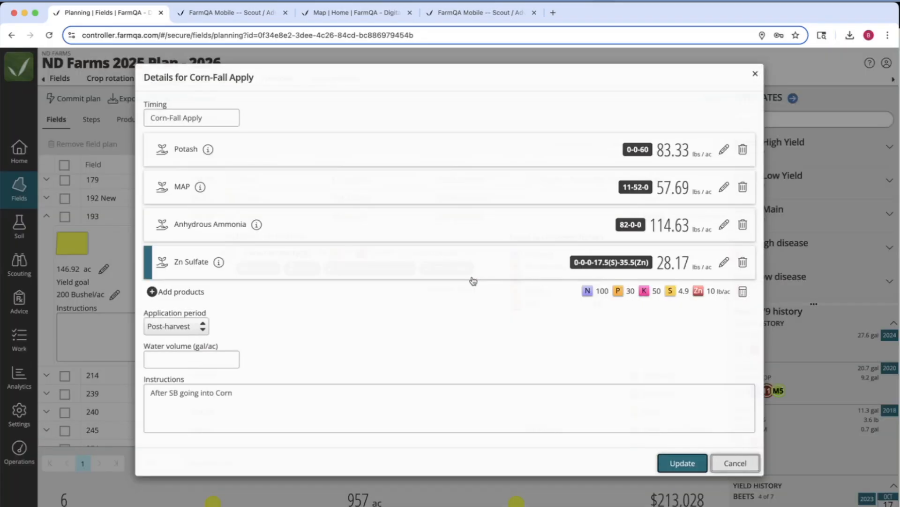
click(743, 292)
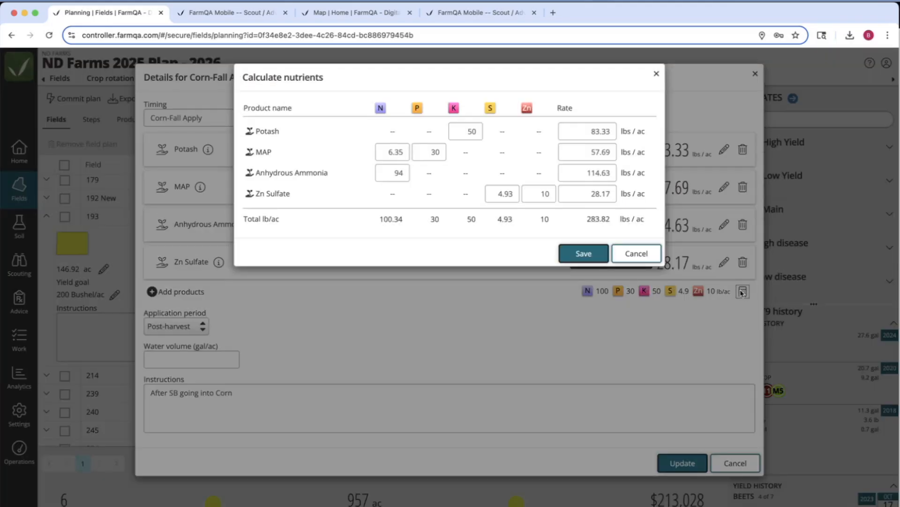
Try calculating Corn-Fall Apply rates from 20 Zn, 70 K from Potash, 34 P from MAP and 100 N from Anhydrous Ammonia, and discard the changes
double_click(537, 193)
text(20)
drag(459, 132, 501, 128)
text(7)
drag(429, 151, 455, 153)
text(34)
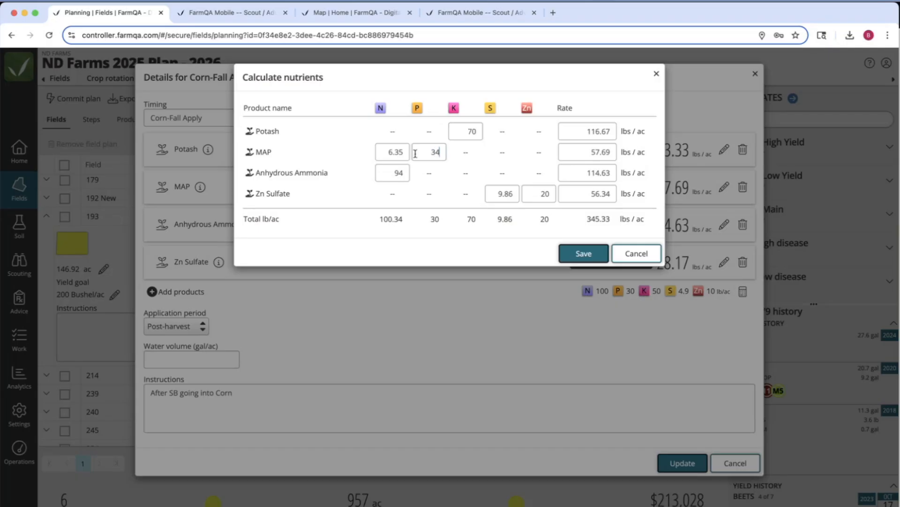
drag(387, 173, 430, 173)
text(100)
click(584, 253)
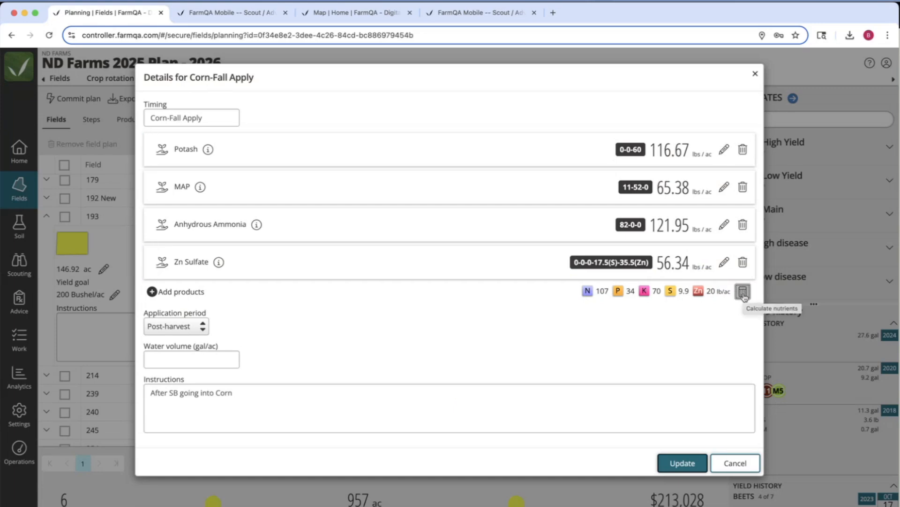
click(734, 463)
Start a new recommendation in Advice and choose the canola field 106 for it
click(16, 304)
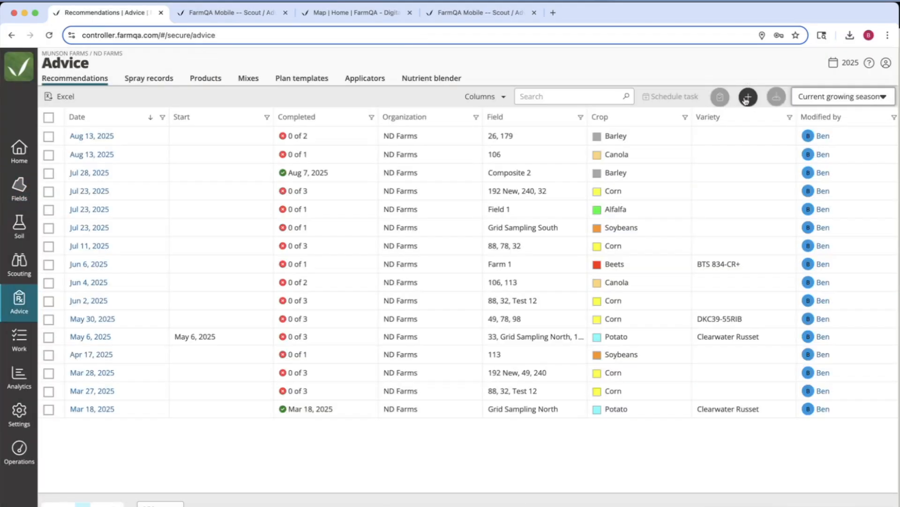
click(746, 97)
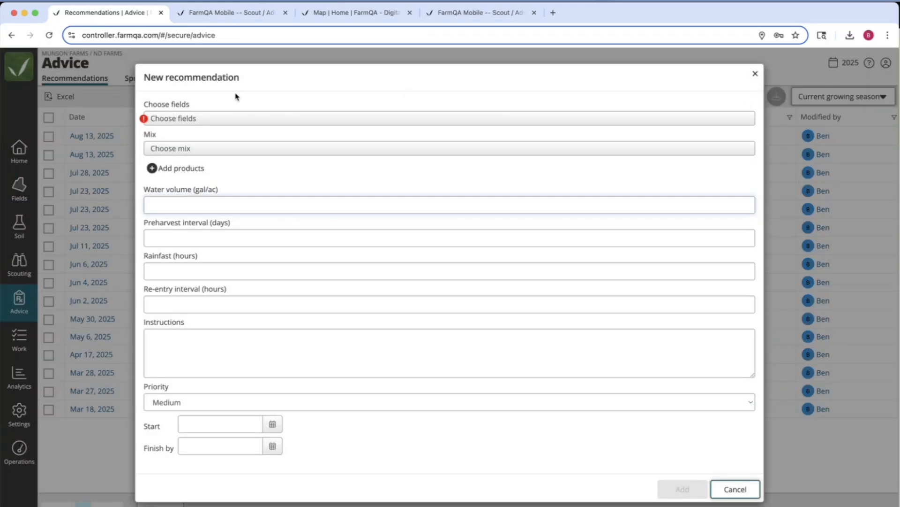
click(197, 123)
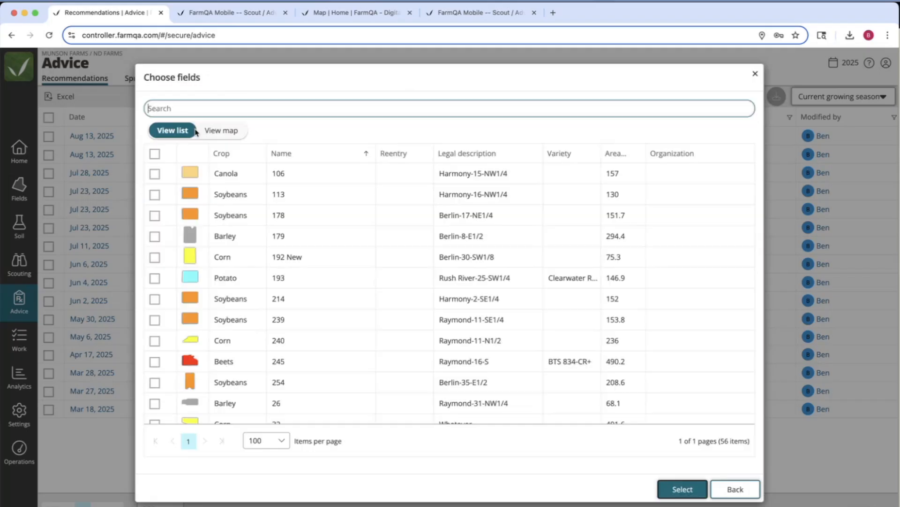
click(155, 174)
click(671, 489)
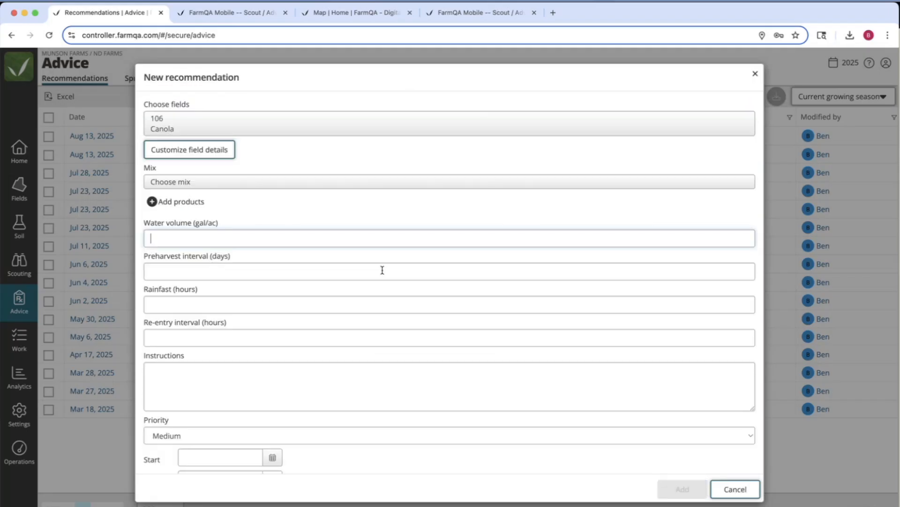
Search the mixes for "fall" and apply the Corn- Fall Fert mix to the recommendation
click(202, 184)
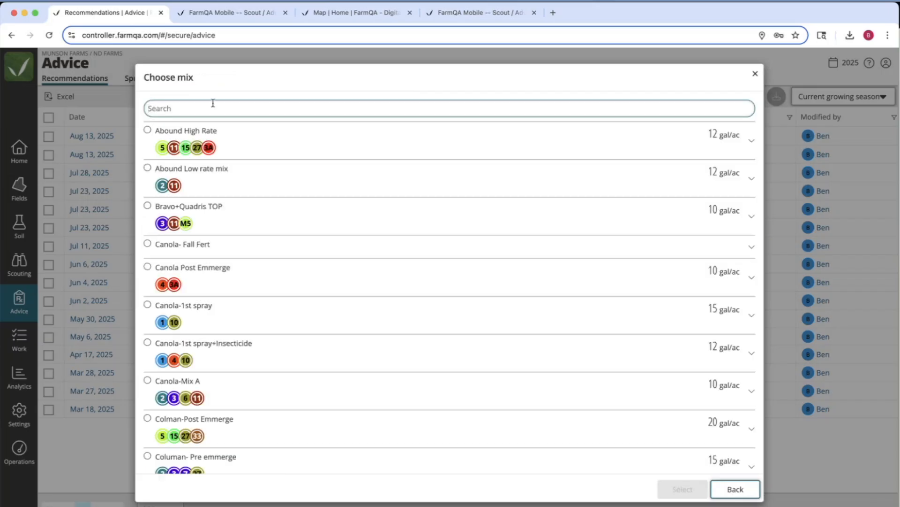
text(fall)
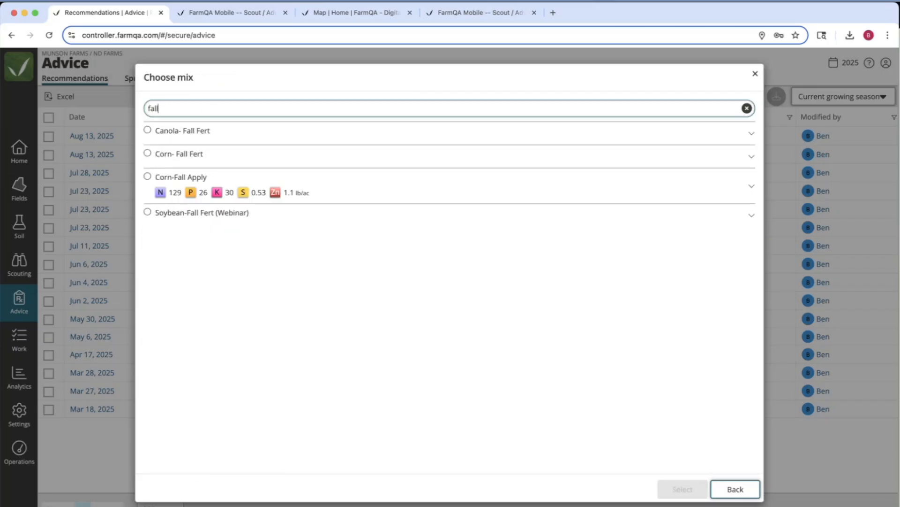
click(200, 155)
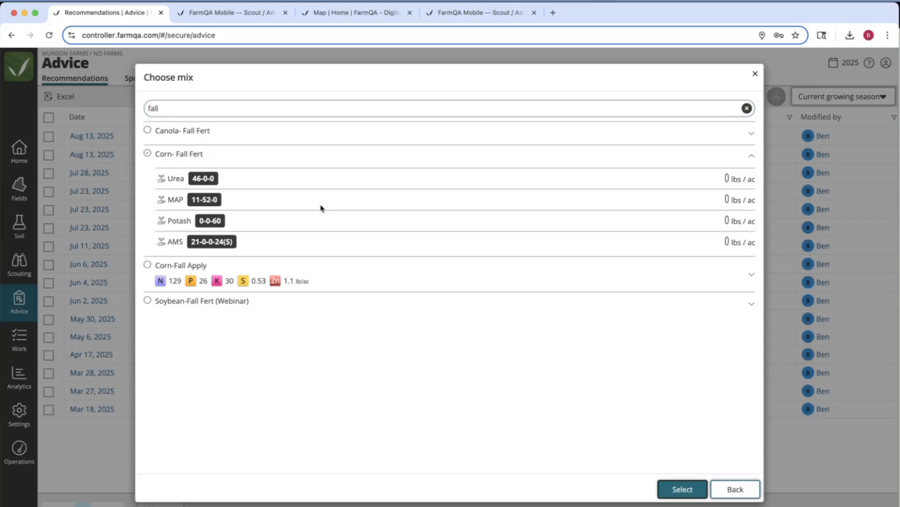
click(681, 489)
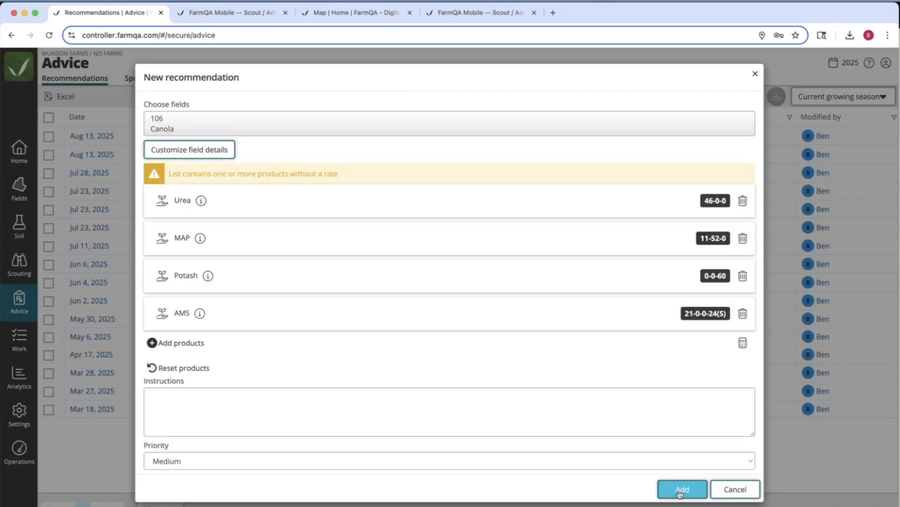
Calculate the mix's product rates from nutrient targets of 20 S from AMS, 10 K from Potash and 10 P from MAP
click(739, 343)
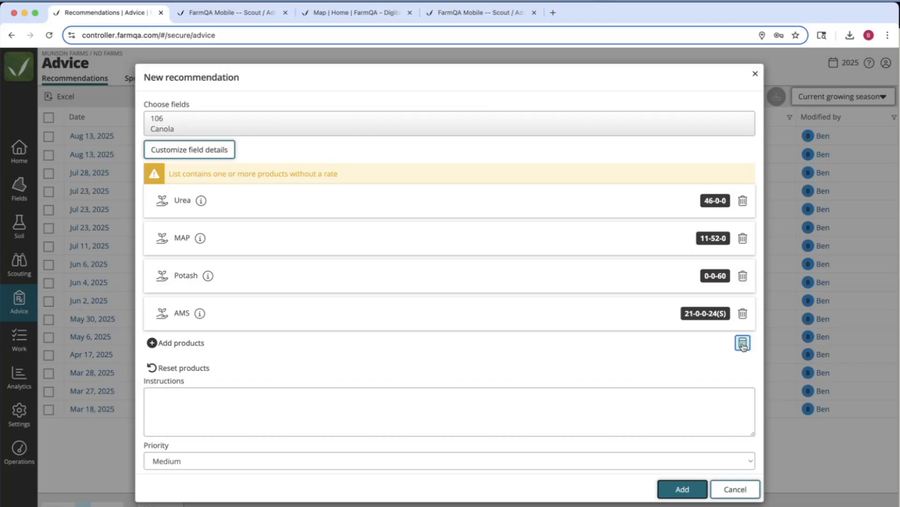
click(514, 193)
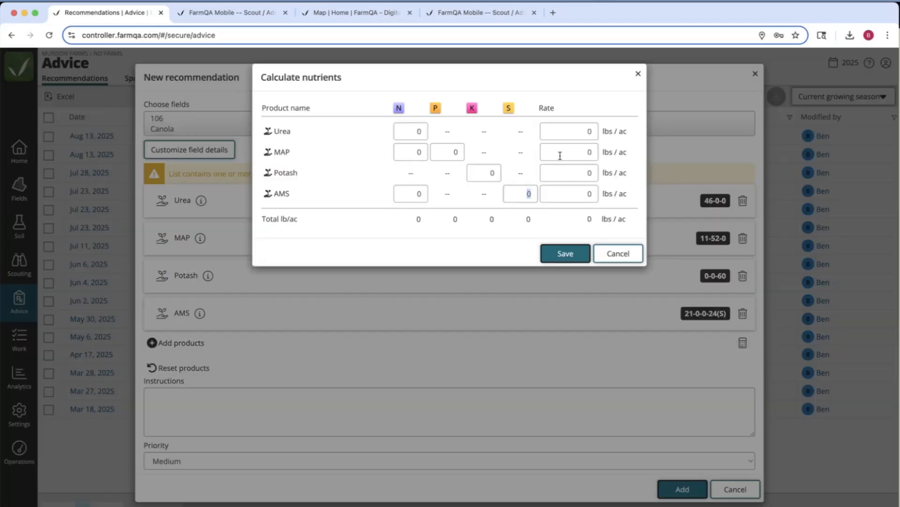
text(20)
click(490, 173)
text(10)
click(454, 153)
text(10)
Set the N supplied by Urea to 101, save the calculated rates and add the recommendation
click(415, 132)
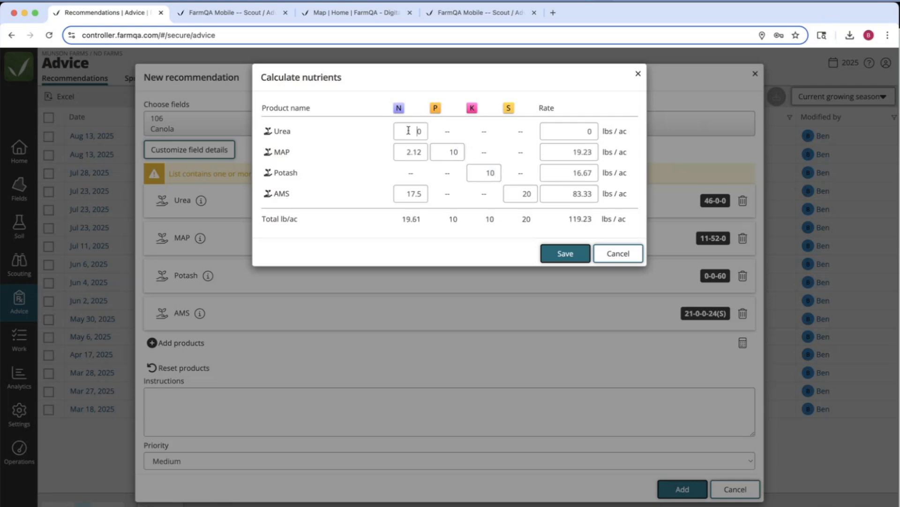
text(100)
key(BackSpace)
text(1)
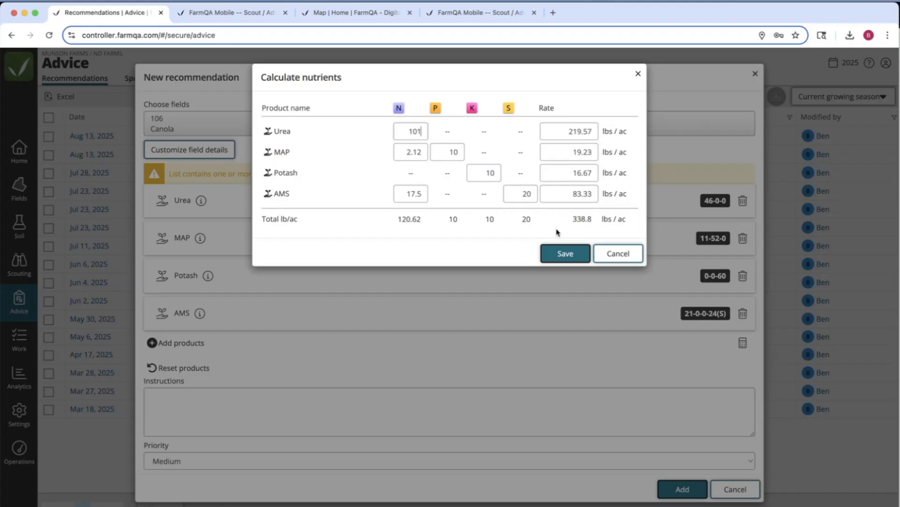
click(554, 253)
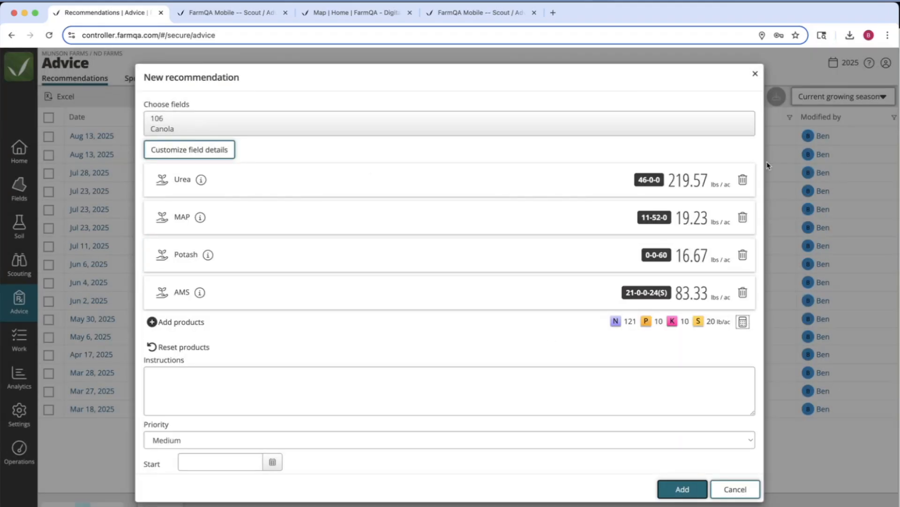
click(682, 490)
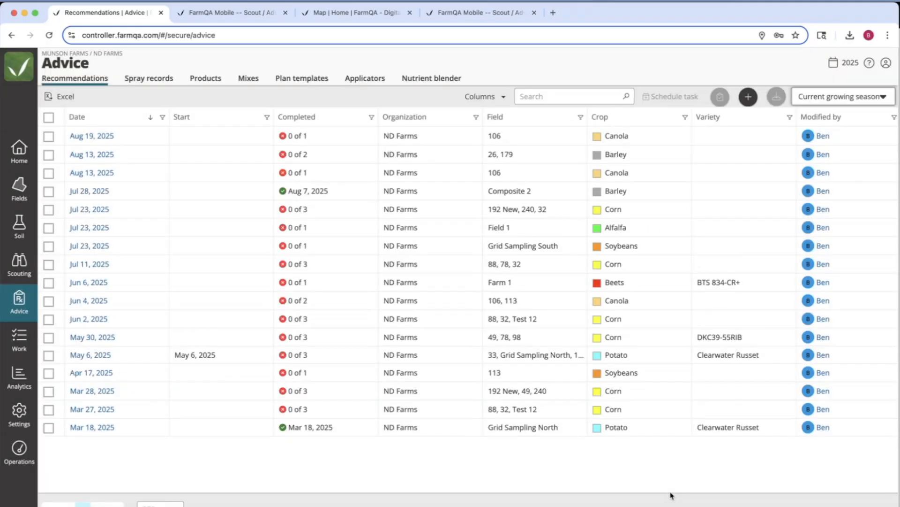
Export the new recommendation for field 106 as a PDF and review its product rates and nutrient totals
click(93, 136)
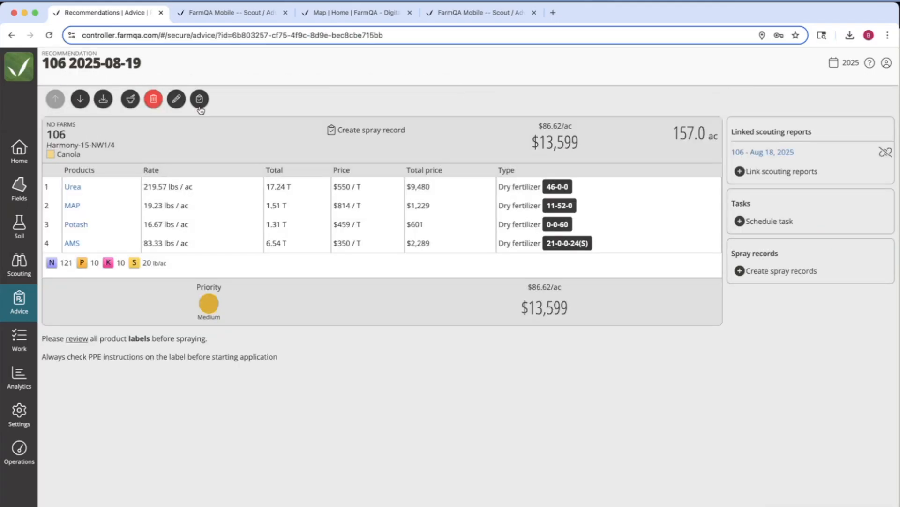
click(104, 100)
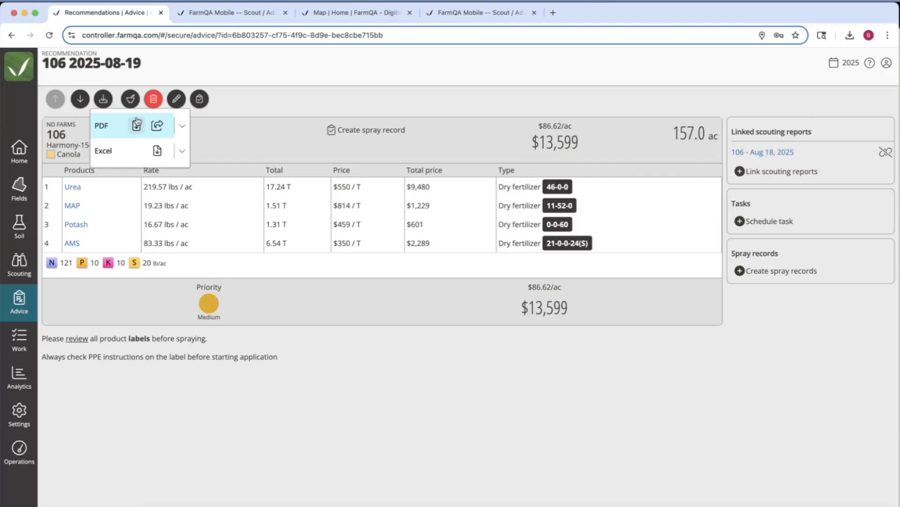
click(136, 126)
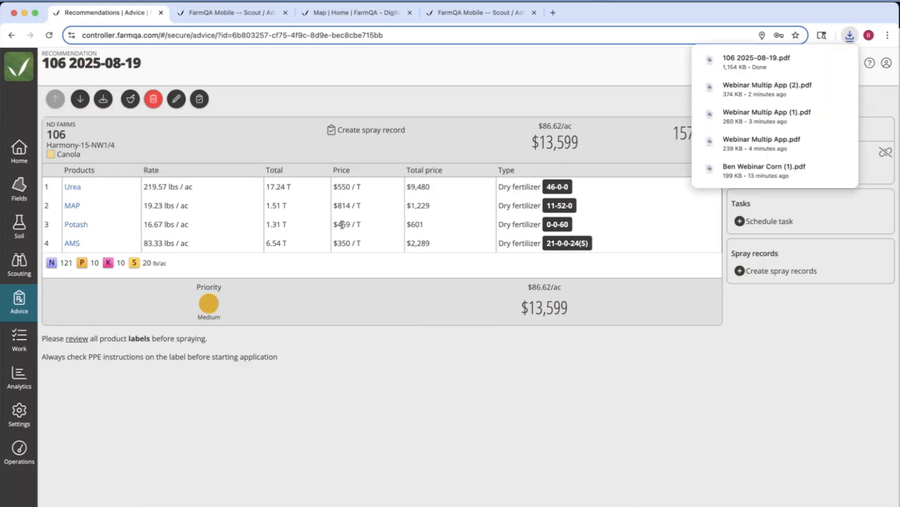
click(630, 502)
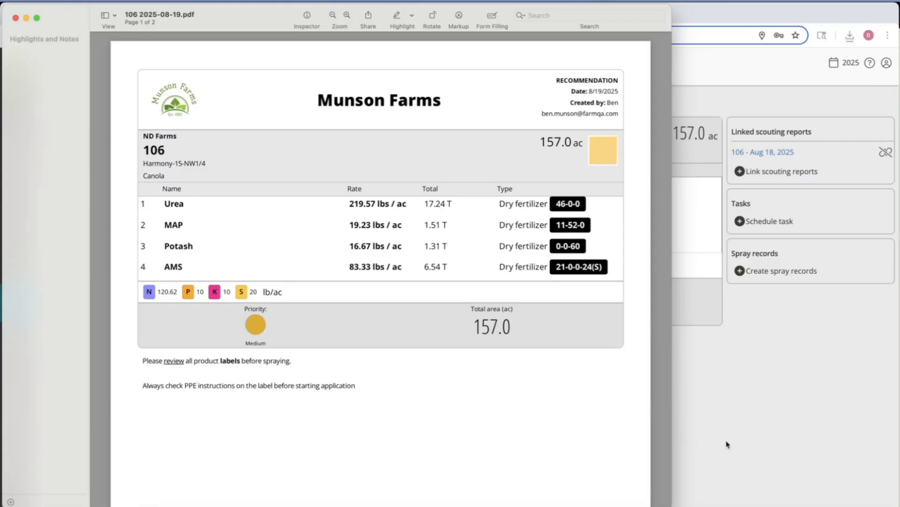
click(732, 426)
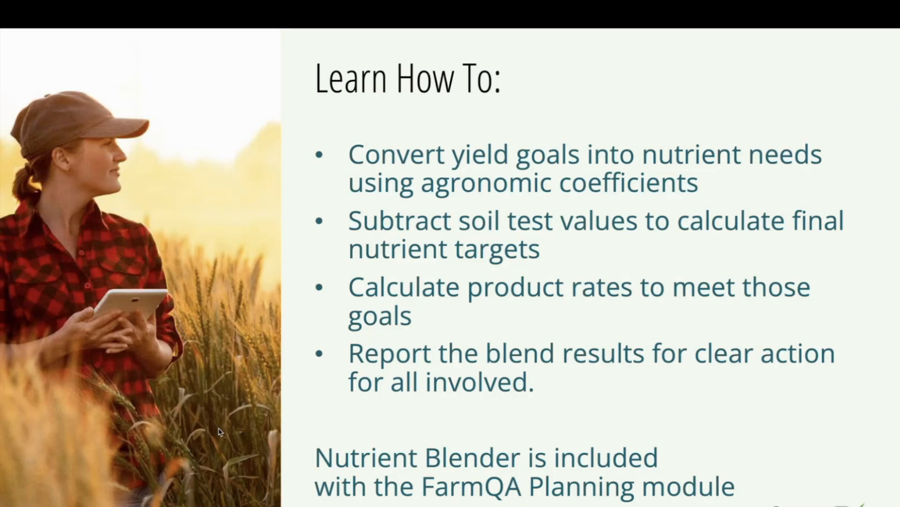
key(Right)
key(Right)
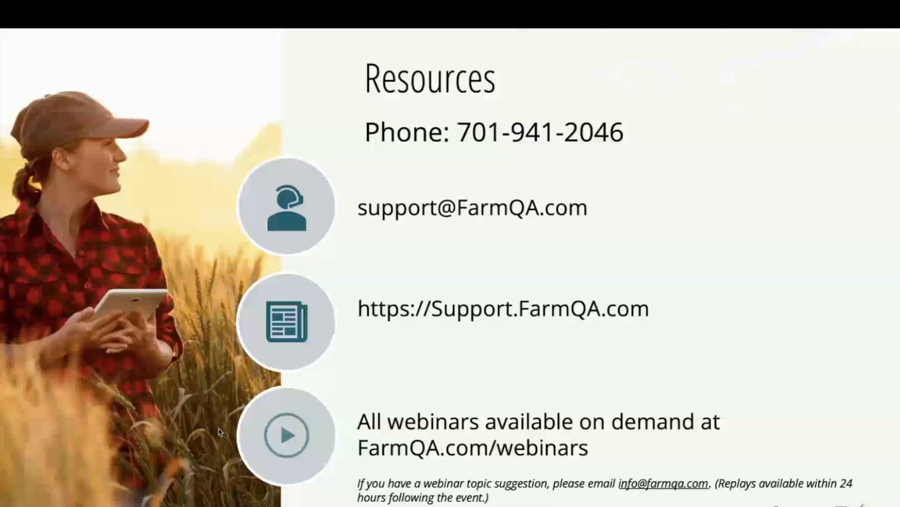